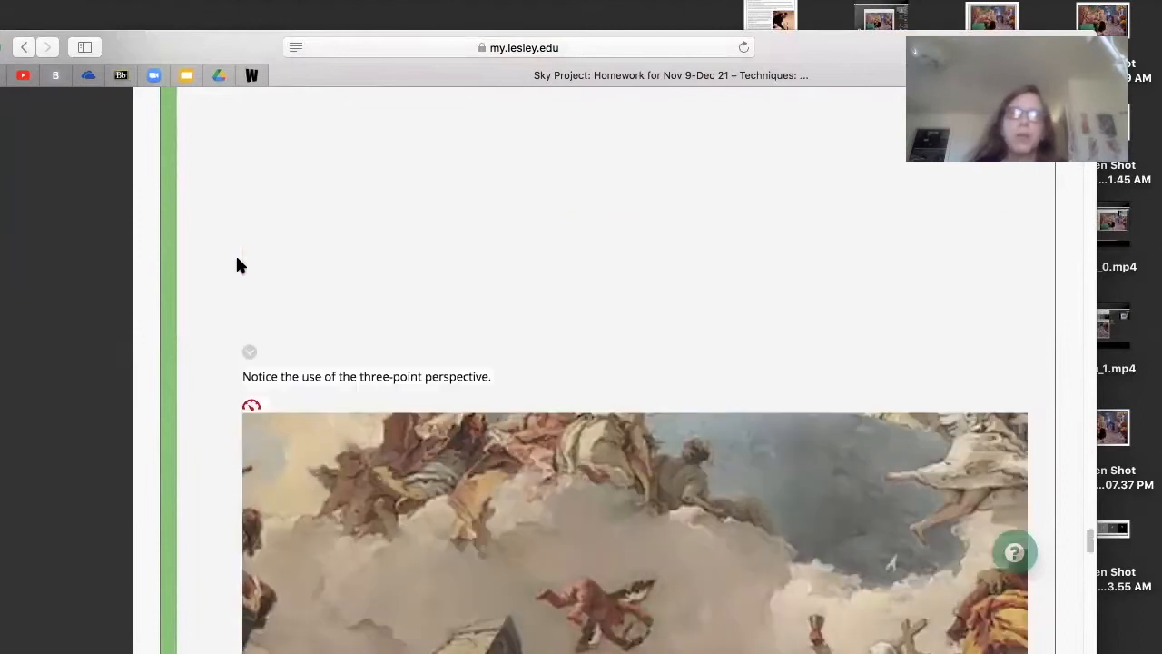
Examine the three-point perspective in the ceiling painting with the pyramid and the figures on clouds
scroll(236, 265, "down", 6)
scroll(236, 265, "down", 5)
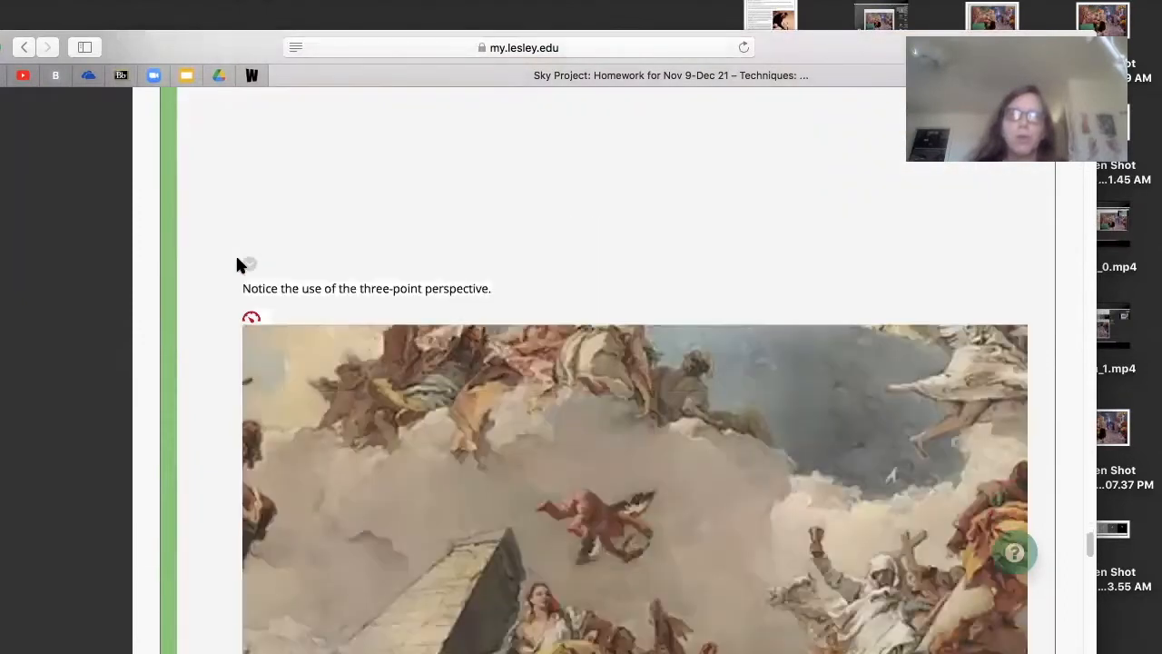
scroll(238, 262, "up", 1)
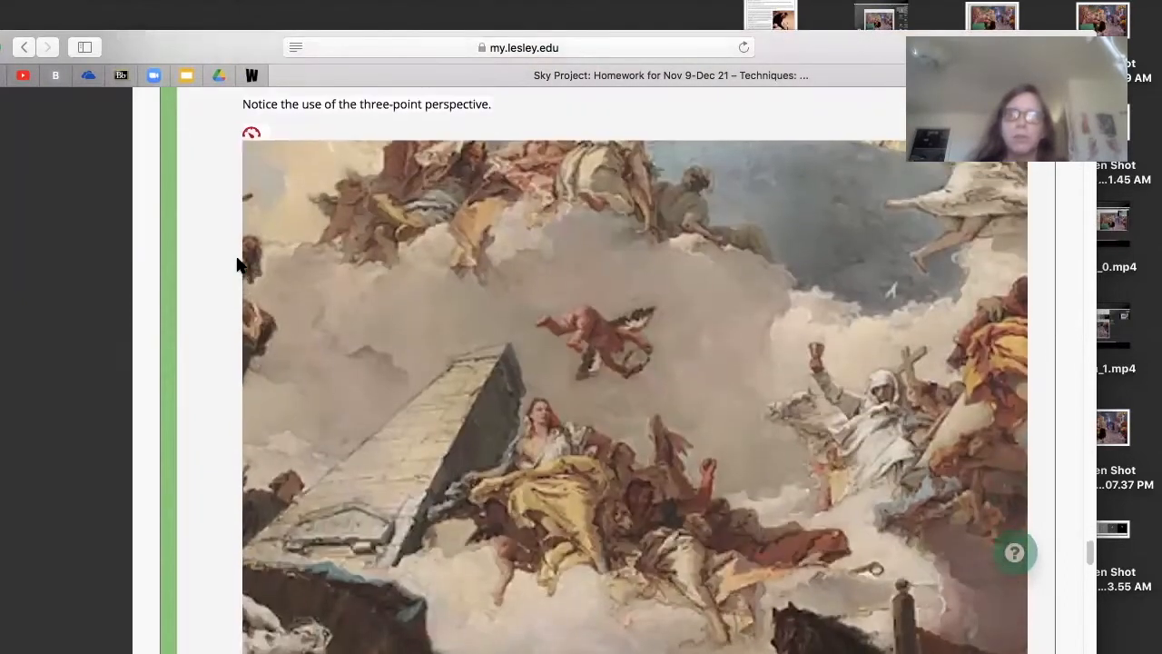
scroll(241, 353, "down", 2)
scroll(240, 352, "up", 1)
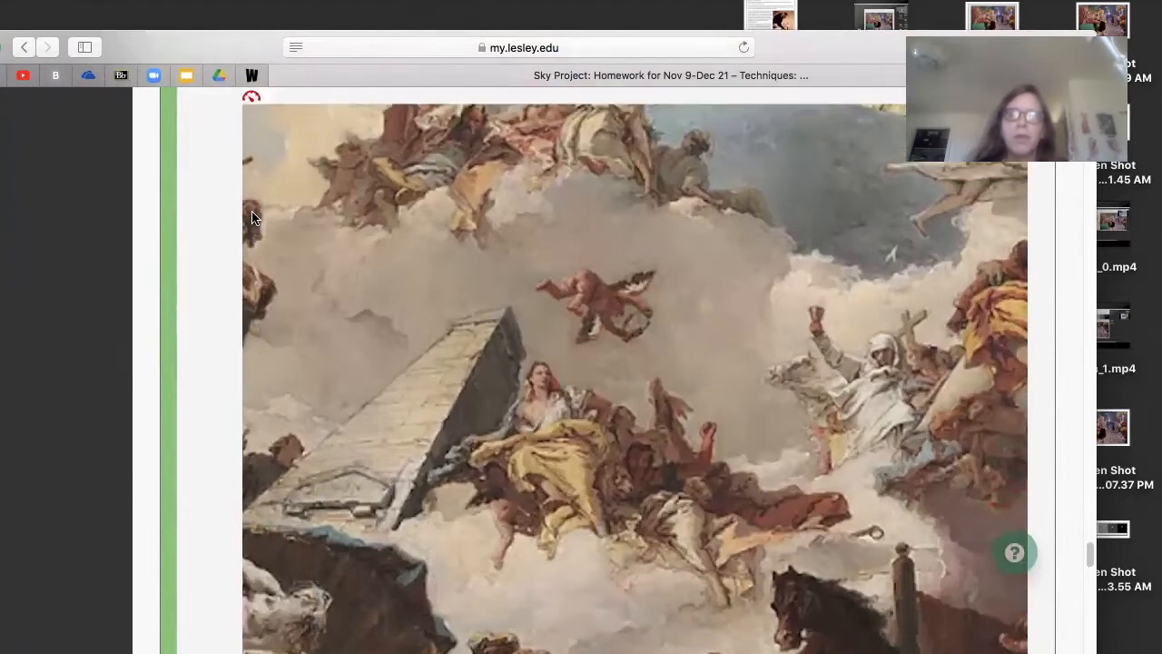
scroll(453, 289, "up", 1)
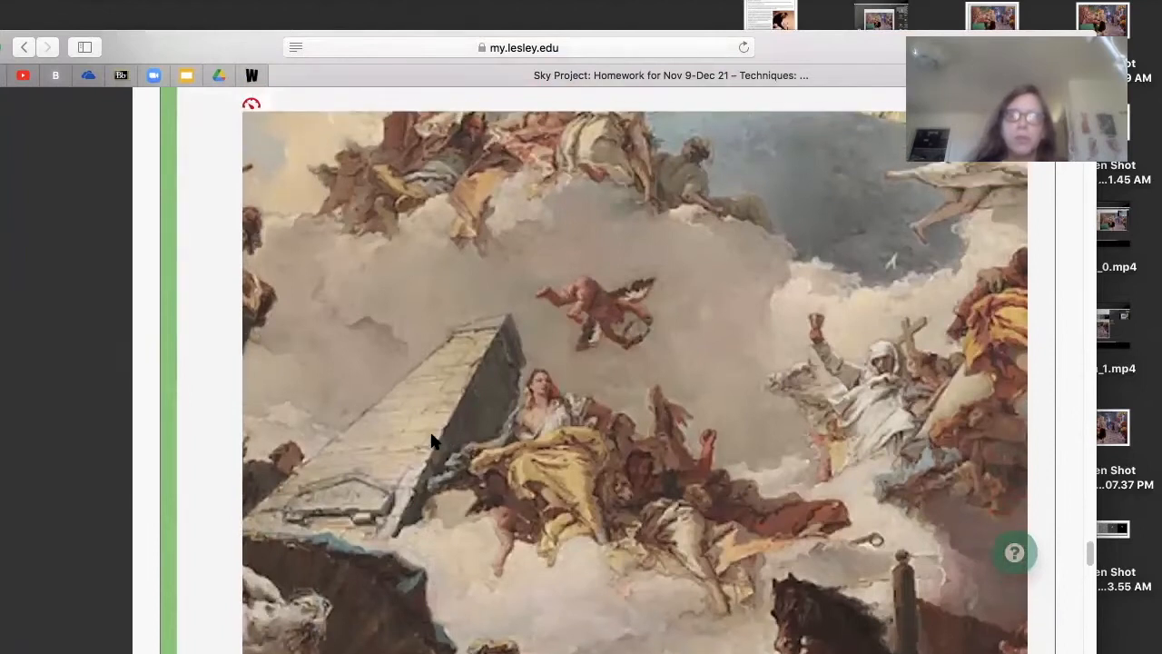
scroll(432, 440, "up", 1)
scroll(433, 441, "down", 2)
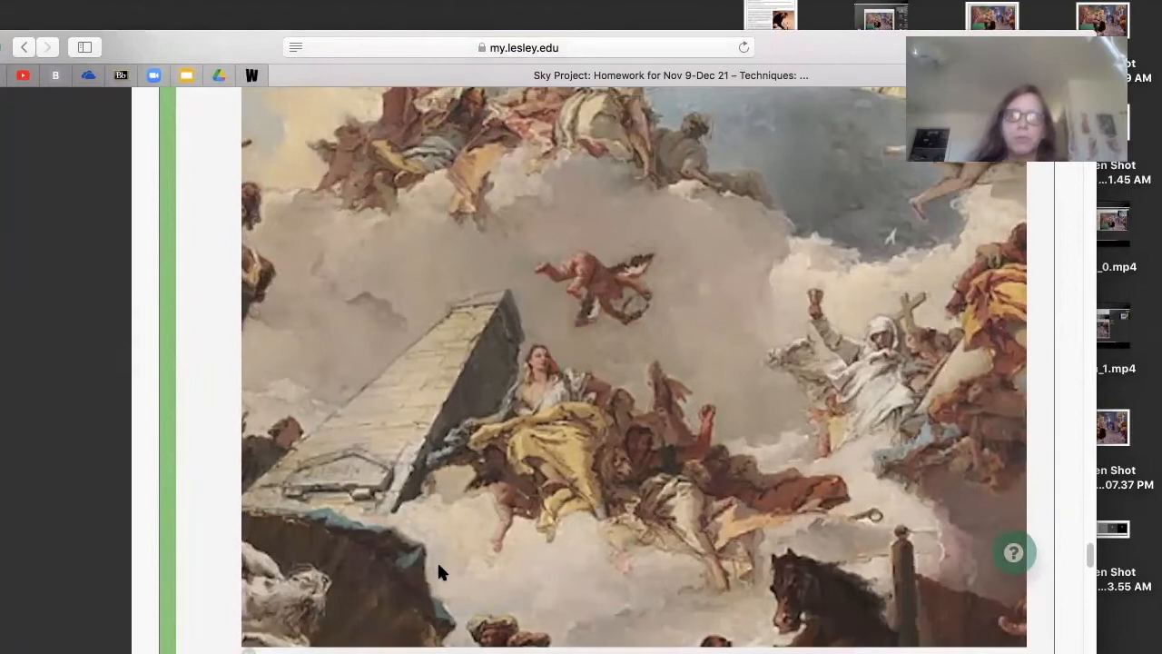
scroll(439, 571, "up", 3)
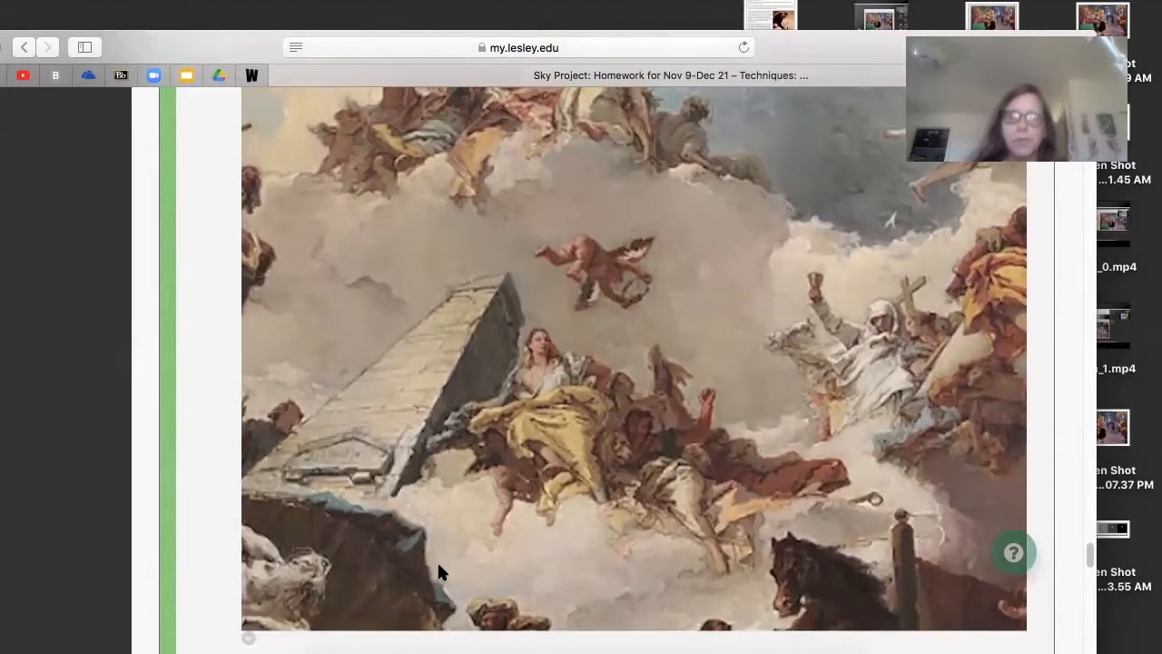
scroll(438, 571, "down", 3)
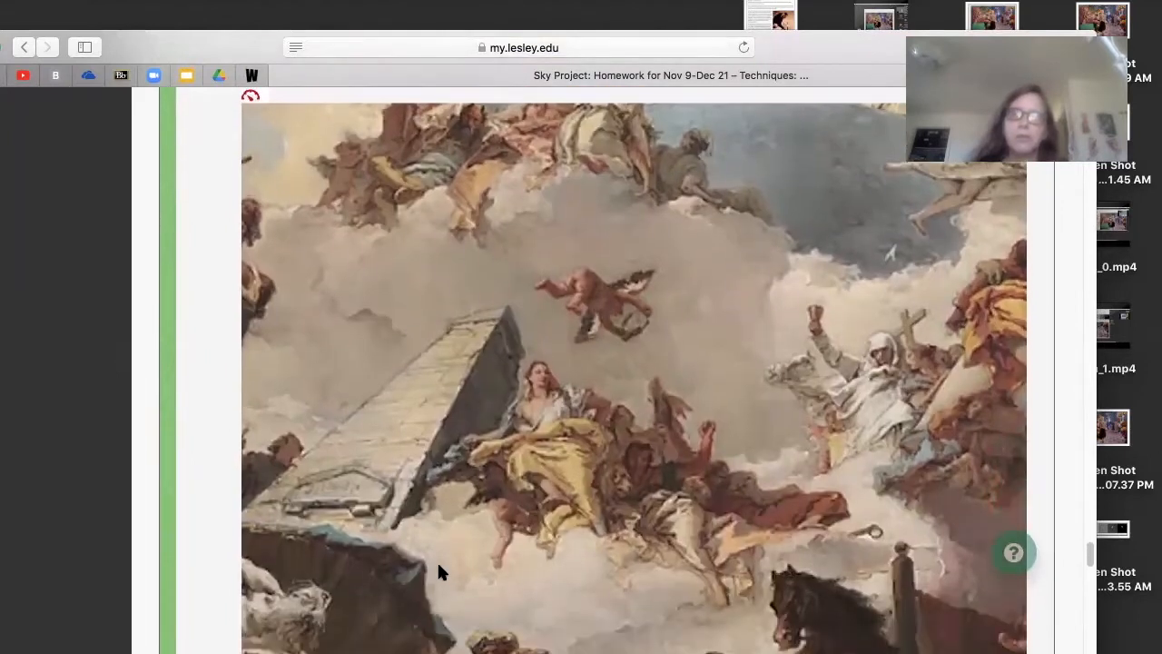
scroll(436, 560, "up", 1)
scroll(437, 562, "down", 1)
scroll(437, 562, "down", 1)
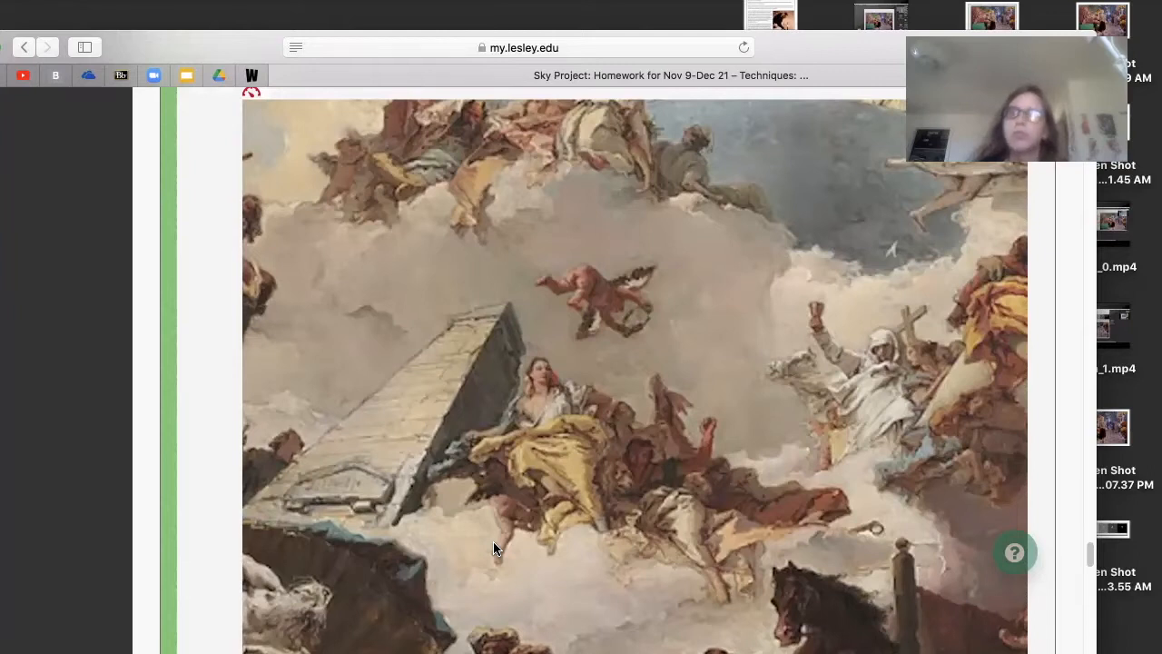
scroll(493, 541, "up", 3)
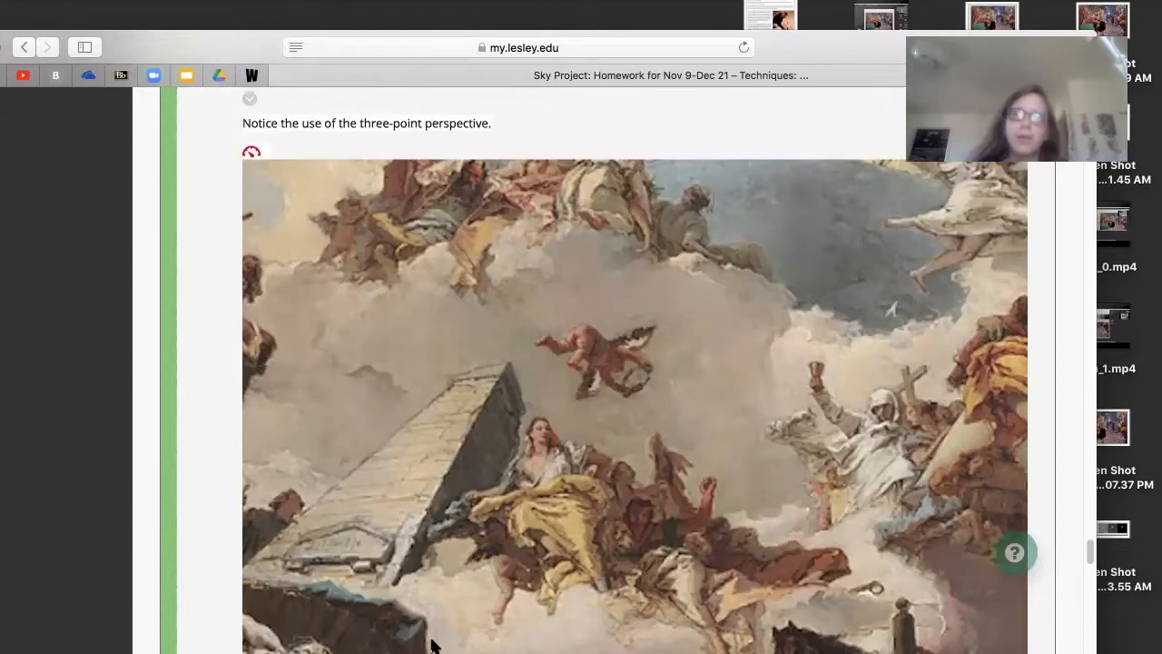
scroll(428, 636, "down", 4)
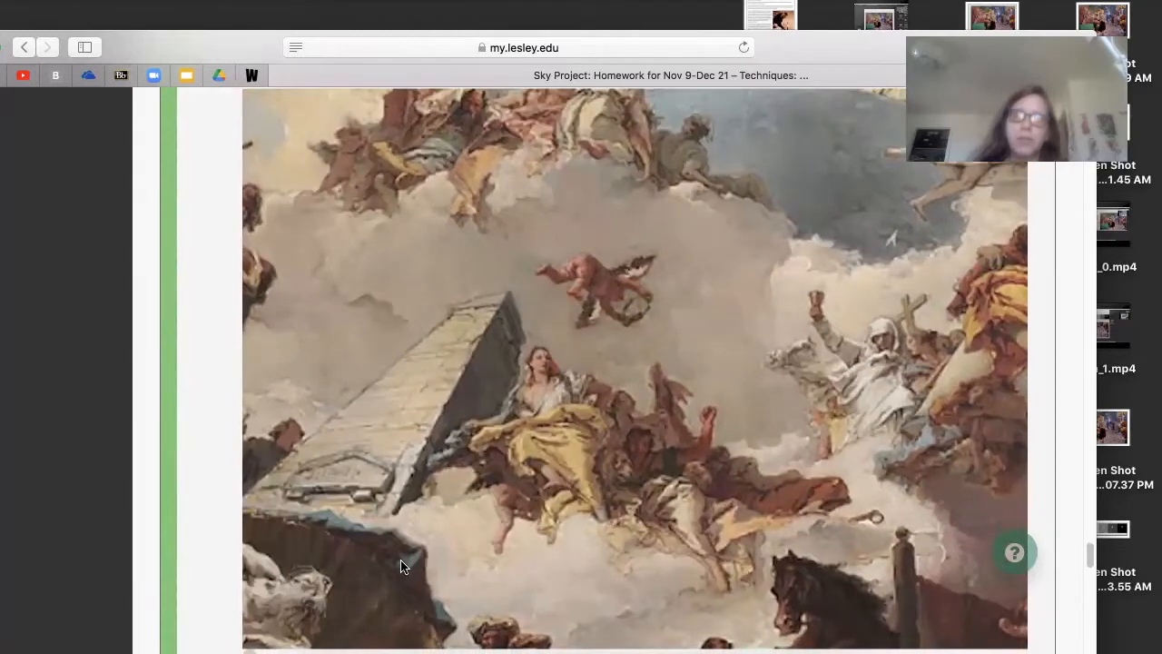
scroll(574, 204, "down", 1)
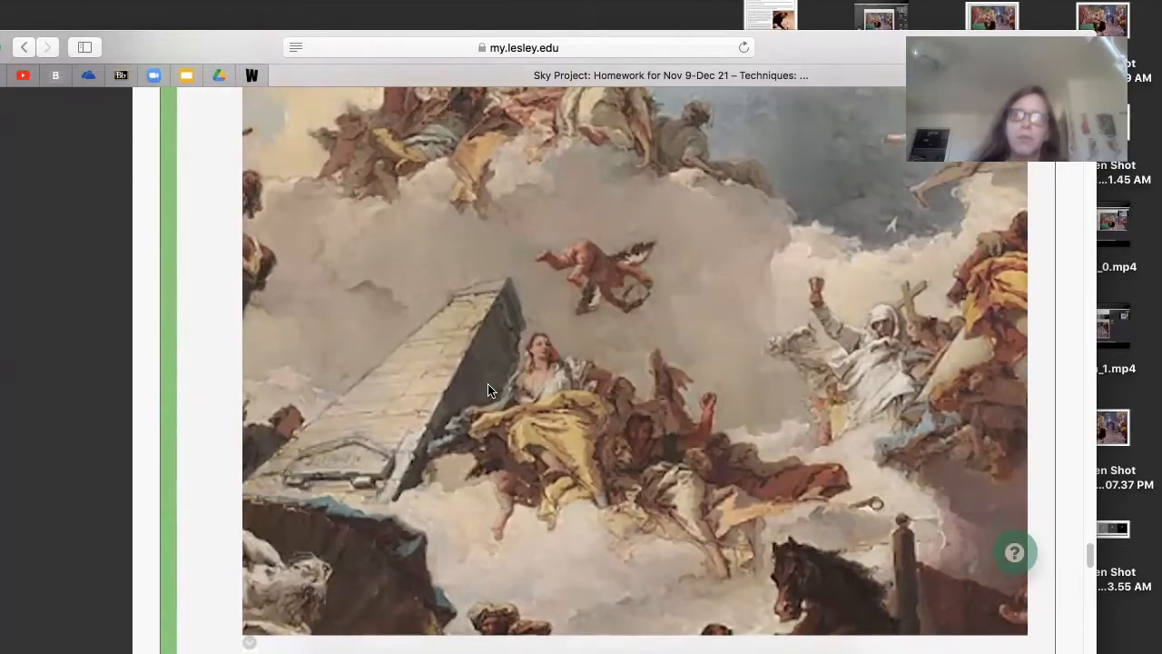
scroll(446, 451, "down", 2)
scroll(532, 298, "up", 3)
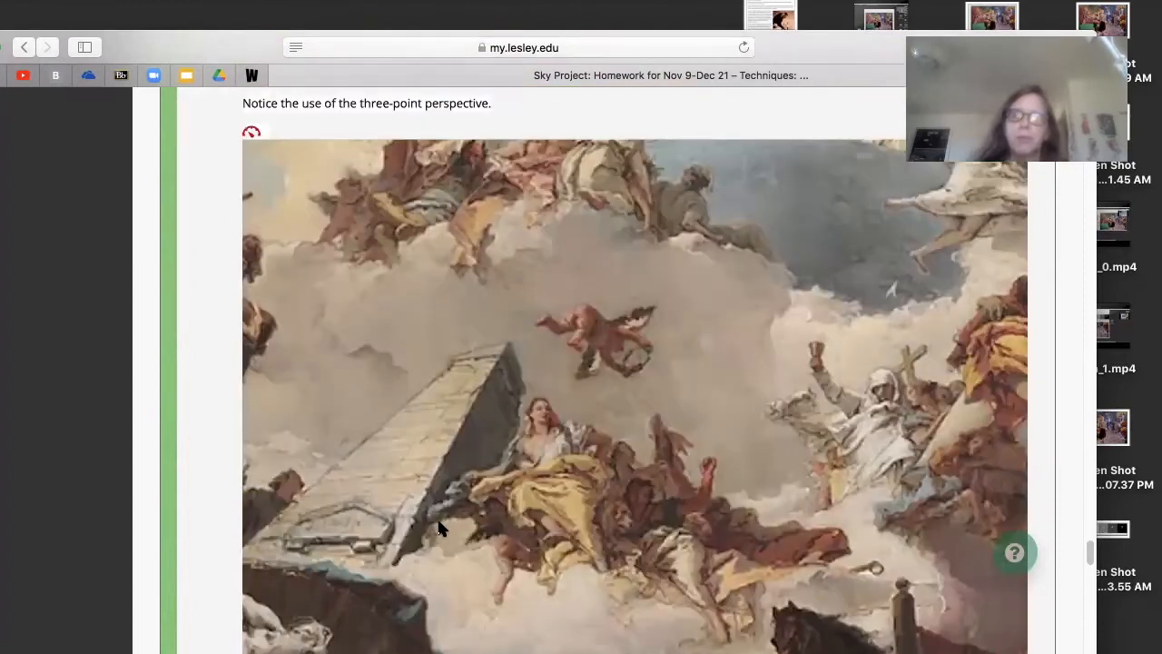
scroll(437, 530, "down", 1)
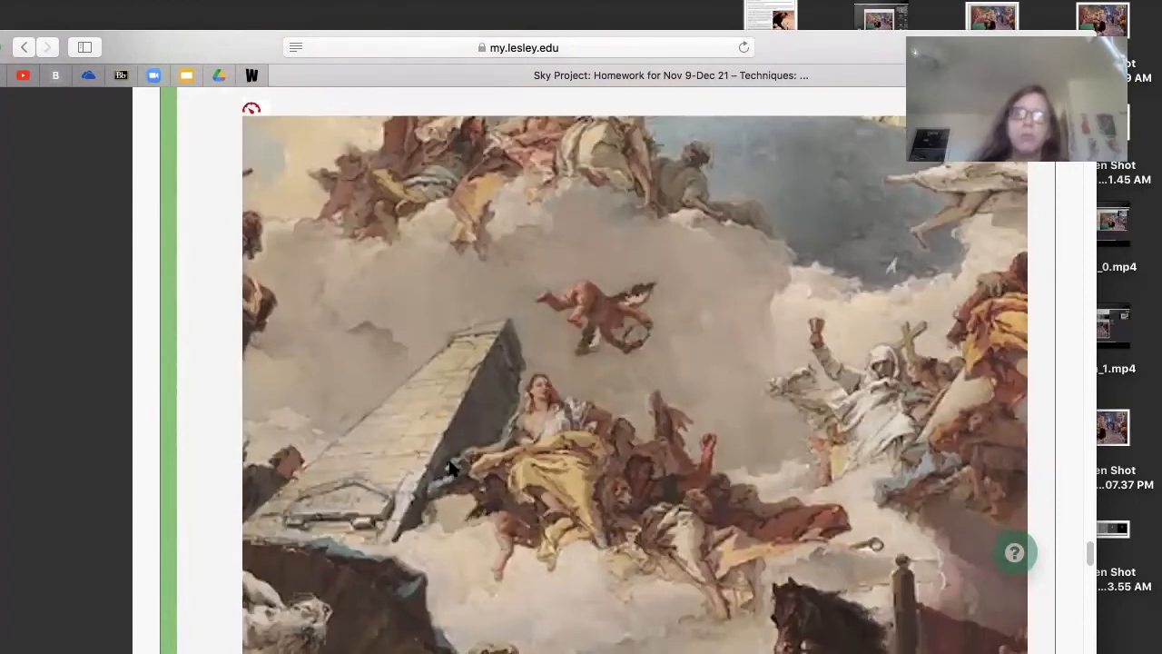
scroll(384, 540, "down", 1)
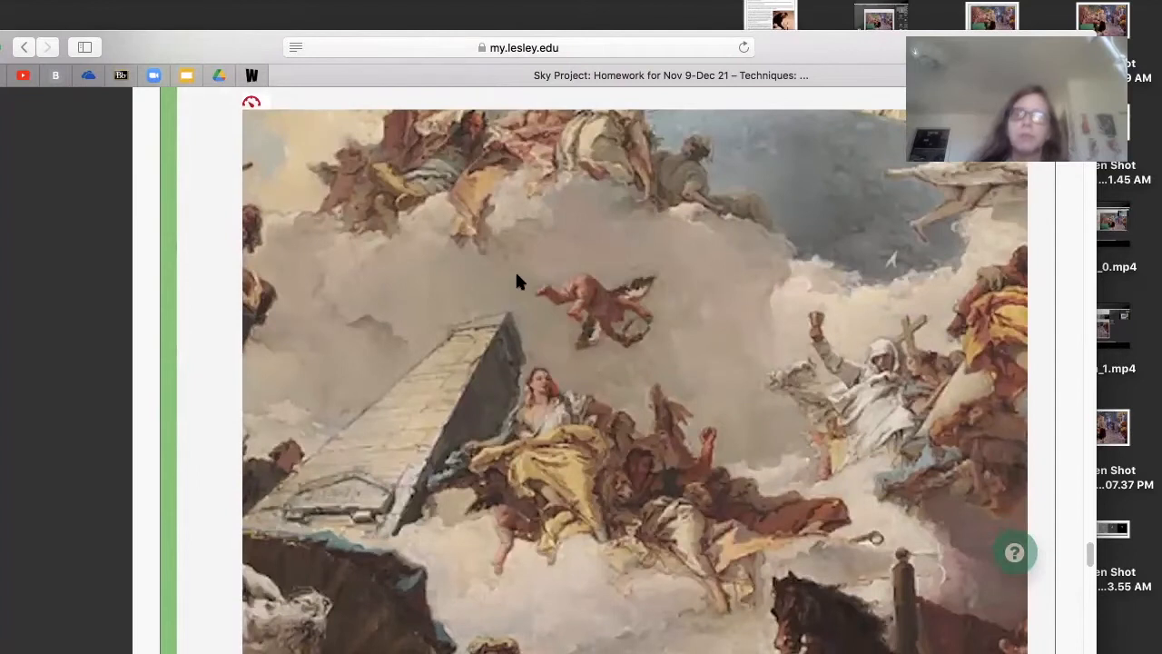
scroll(586, 381, "down", 3)
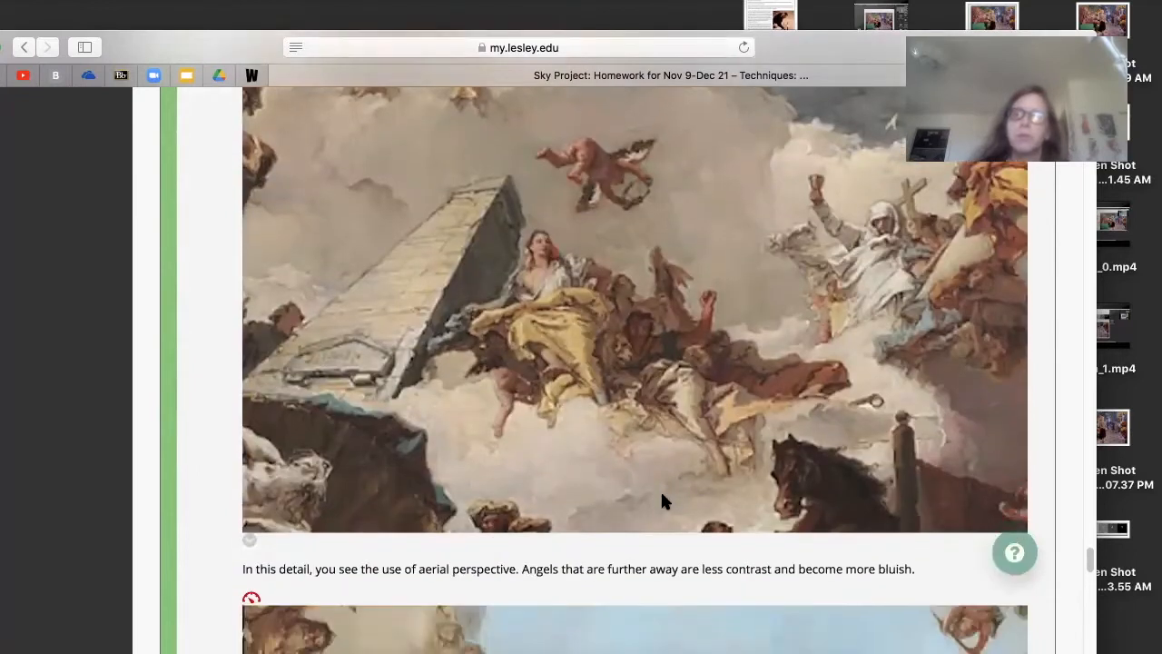
scroll(654, 354, "up", 2)
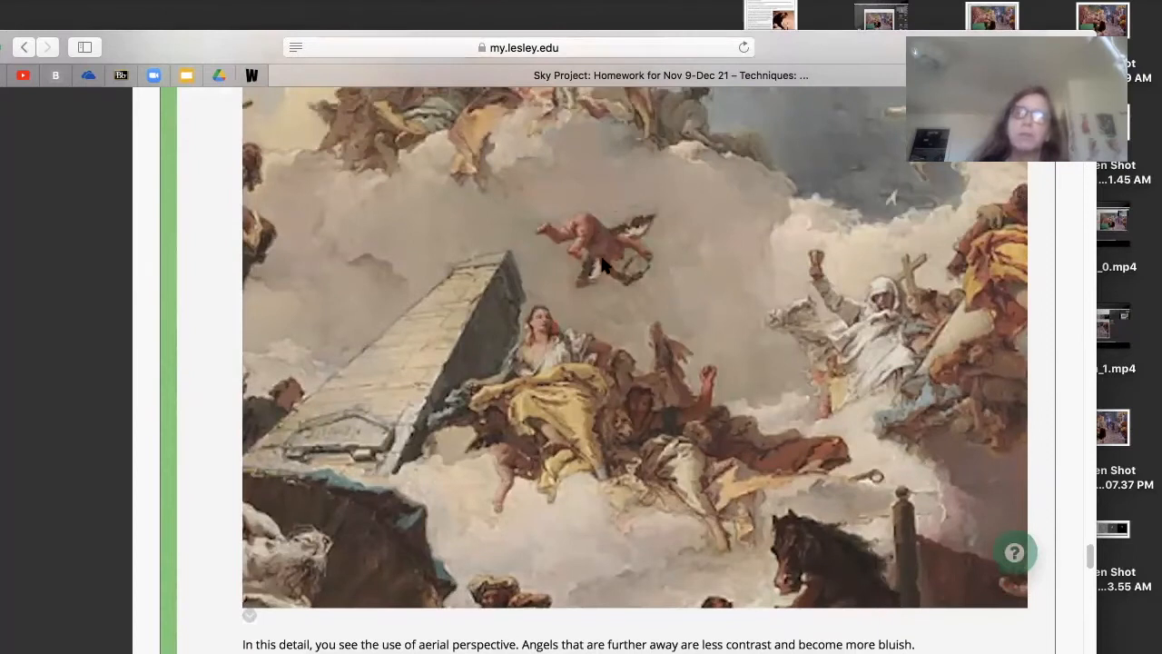
scroll(604, 263, "up", 2)
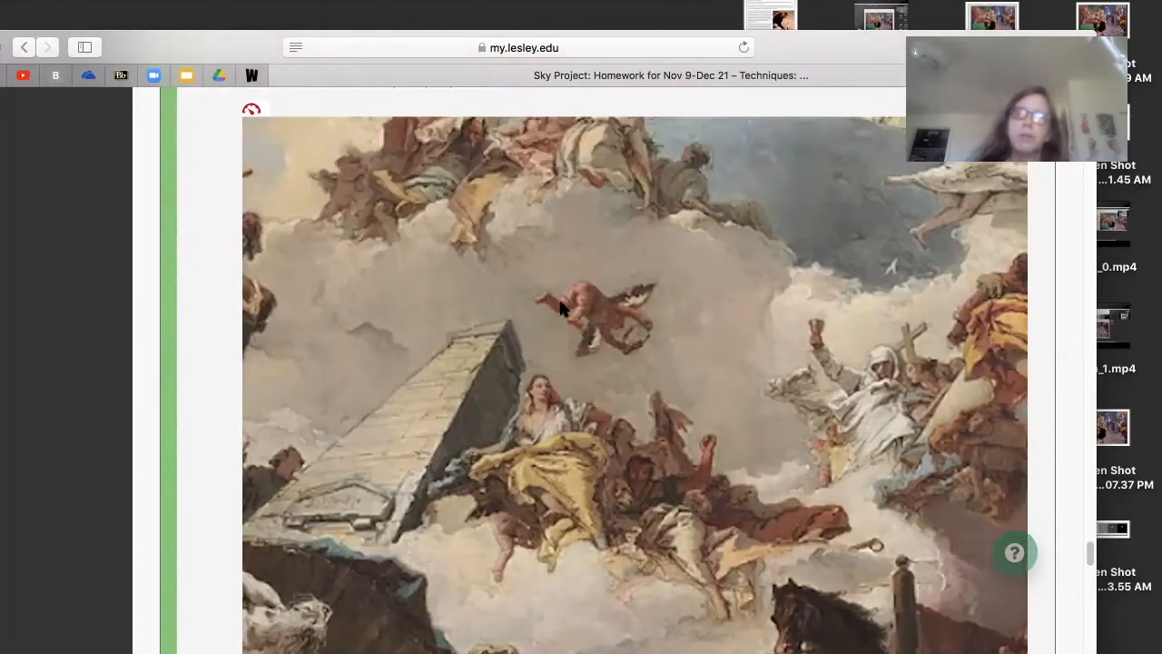
scroll(616, 301, "up", 1)
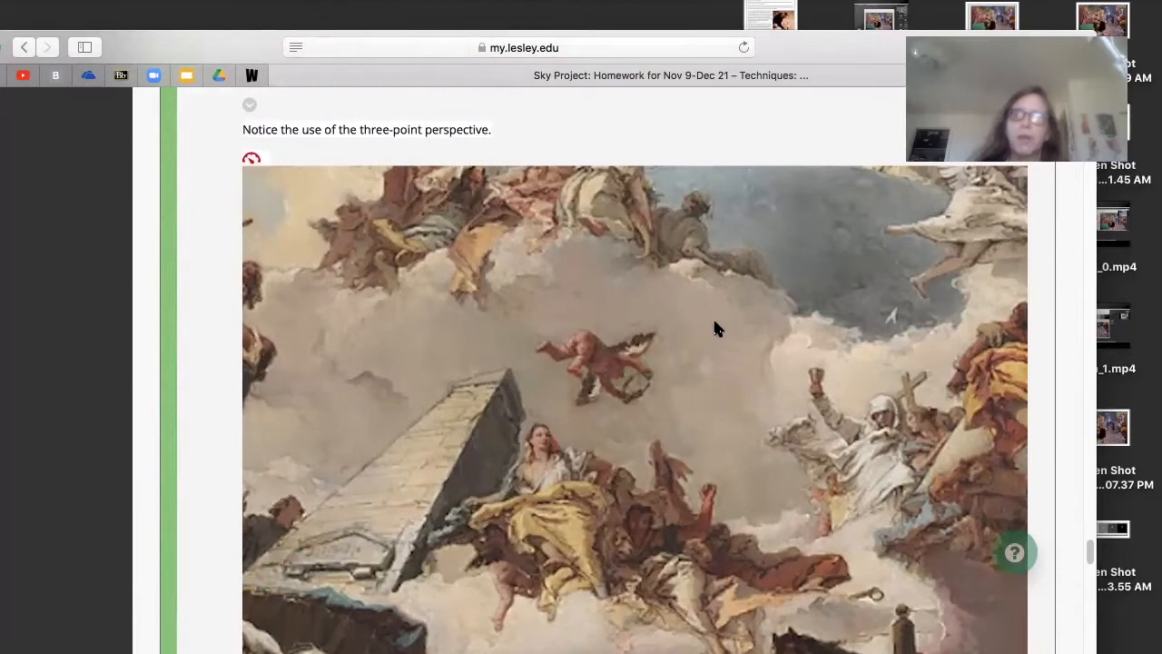
scroll(715, 323, "up", 1)
Examine the aerial perspective in the sky detail with distant angels, shifting the browser window slightly aside
scroll(715, 324, "down", 15)
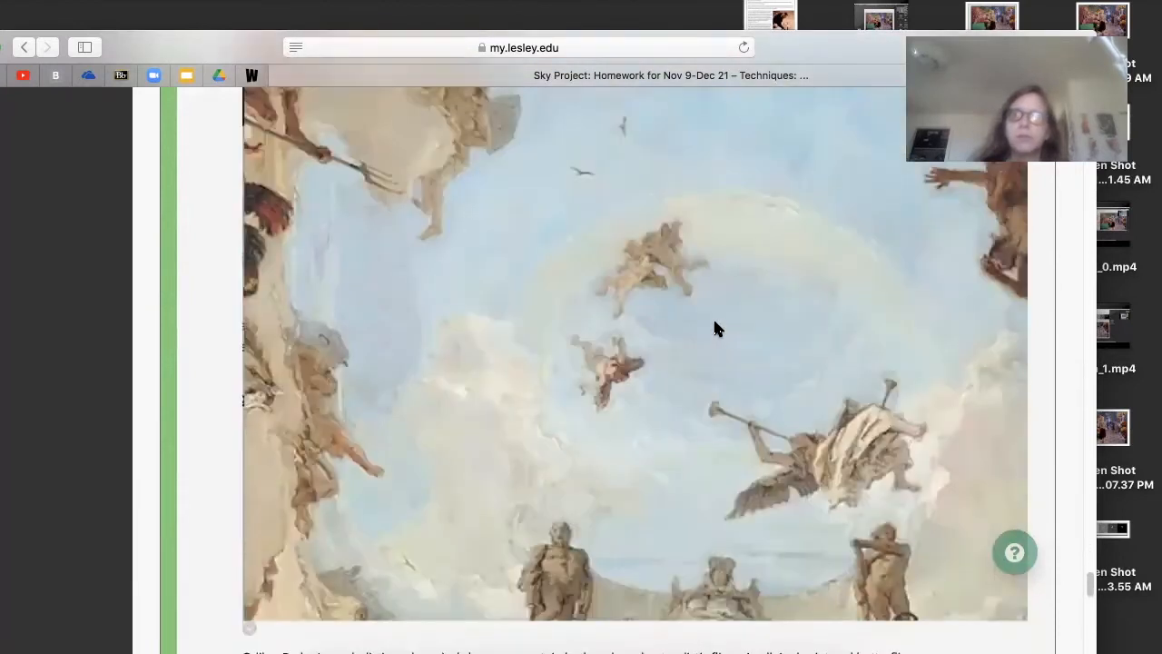
scroll(715, 329, "up", 1)
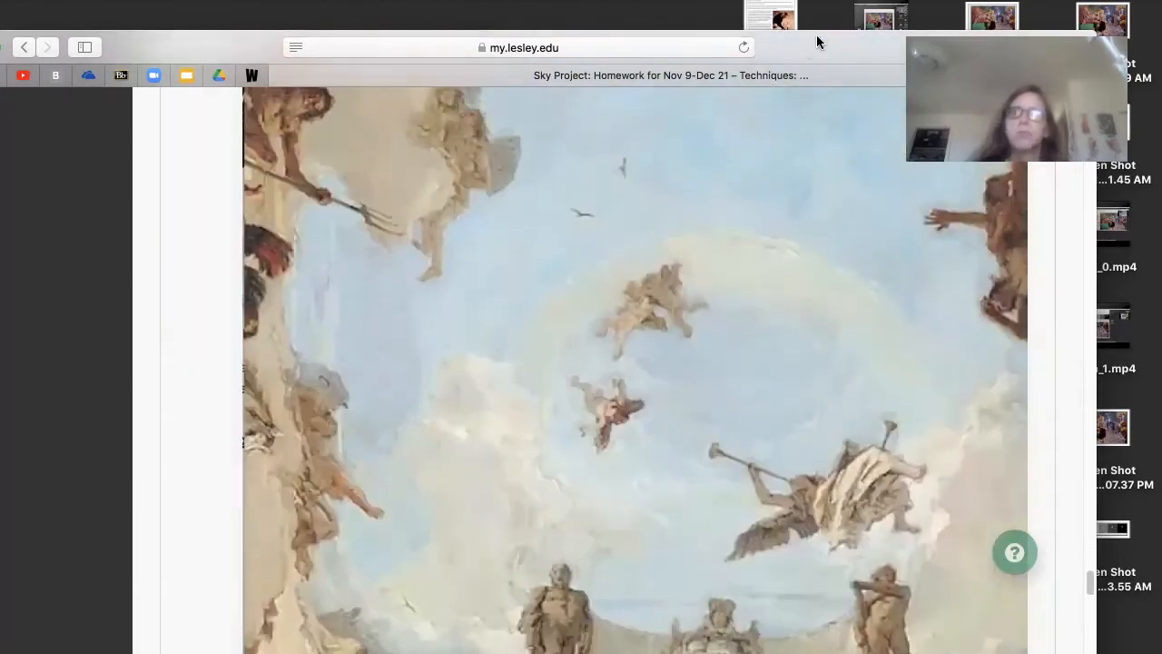
left_click_drag(769, 36, 675, 27)
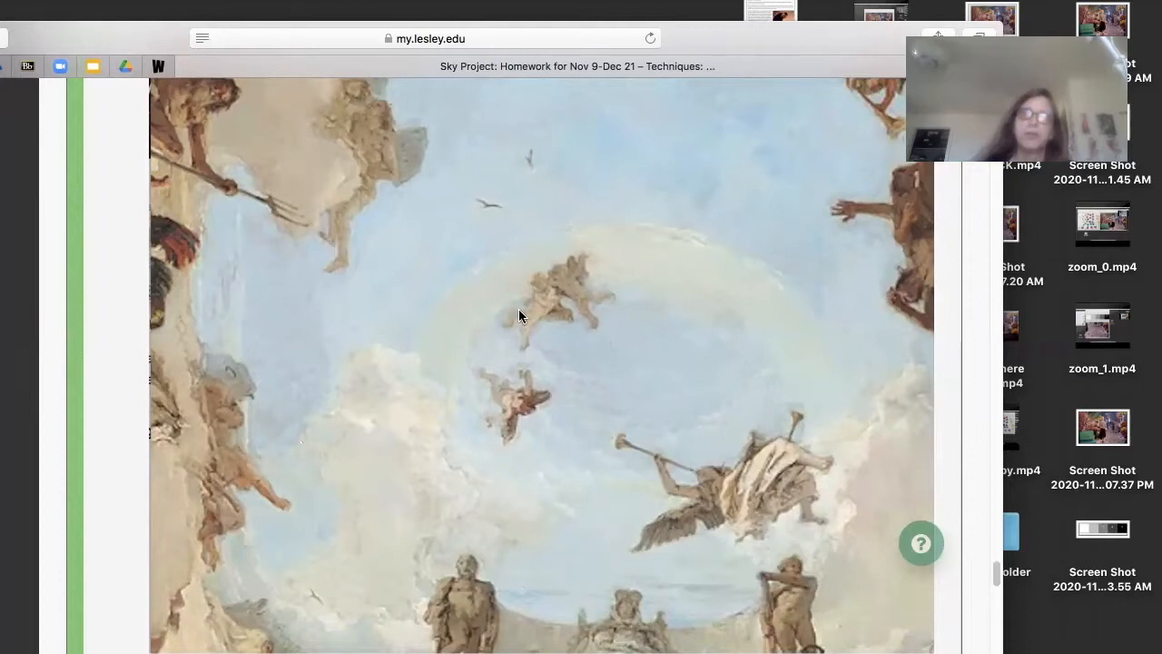
scroll(519, 313, "down", 2)
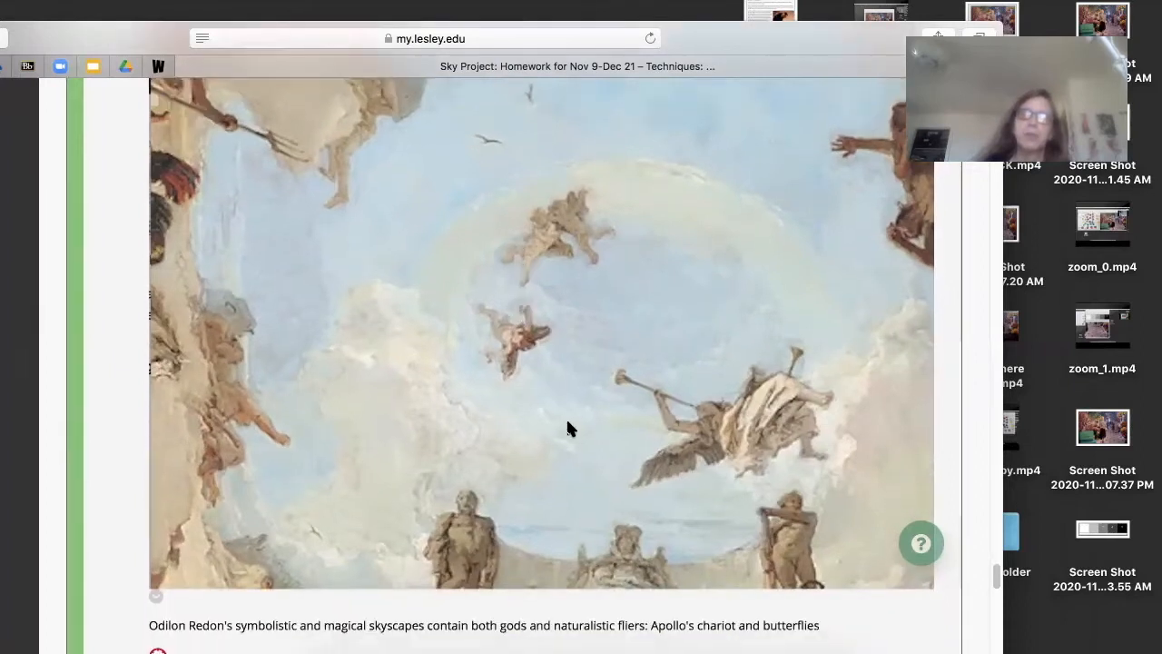
scroll(570, 428, "up", 5)
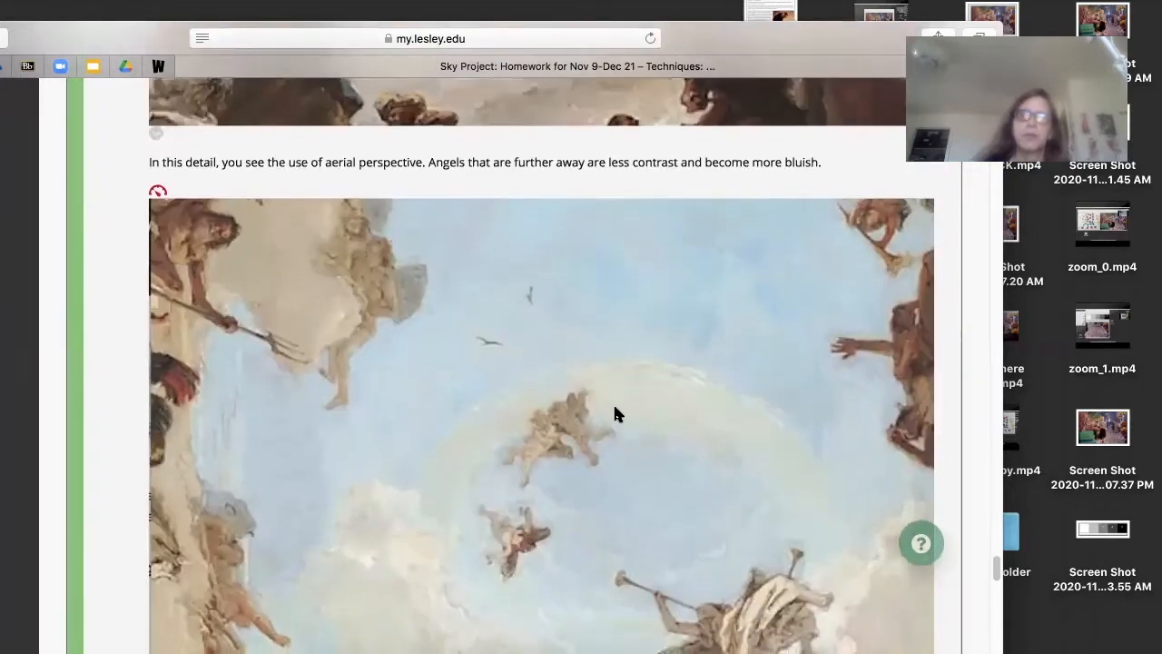
Examine Odilon Redon's skyscape of Apollo's chariot, from the rearing horses down to the flower-covered chariot
scroll(592, 481, "down", 10)
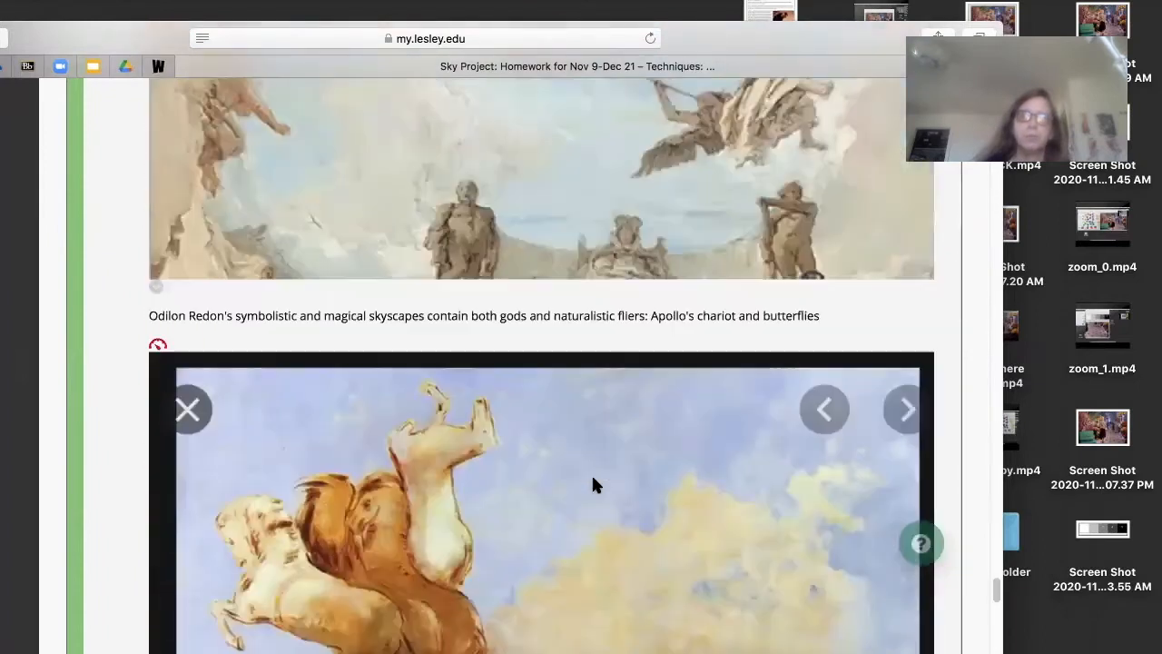
scroll(592, 484, "down", 5)
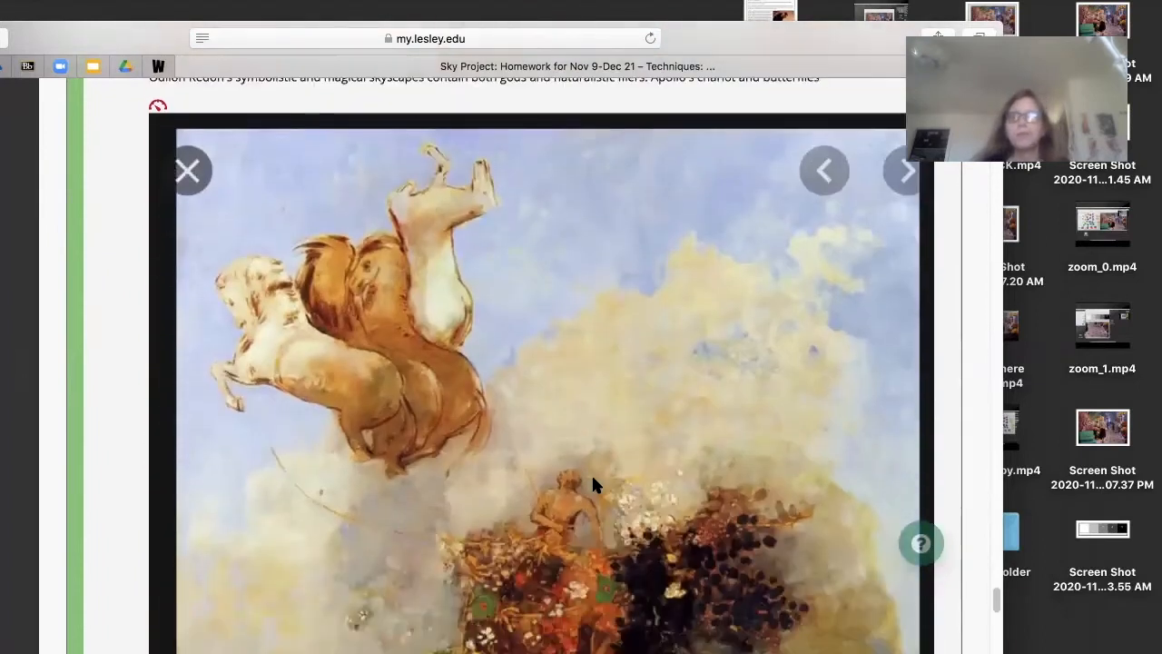
scroll(592, 479, "down", 2)
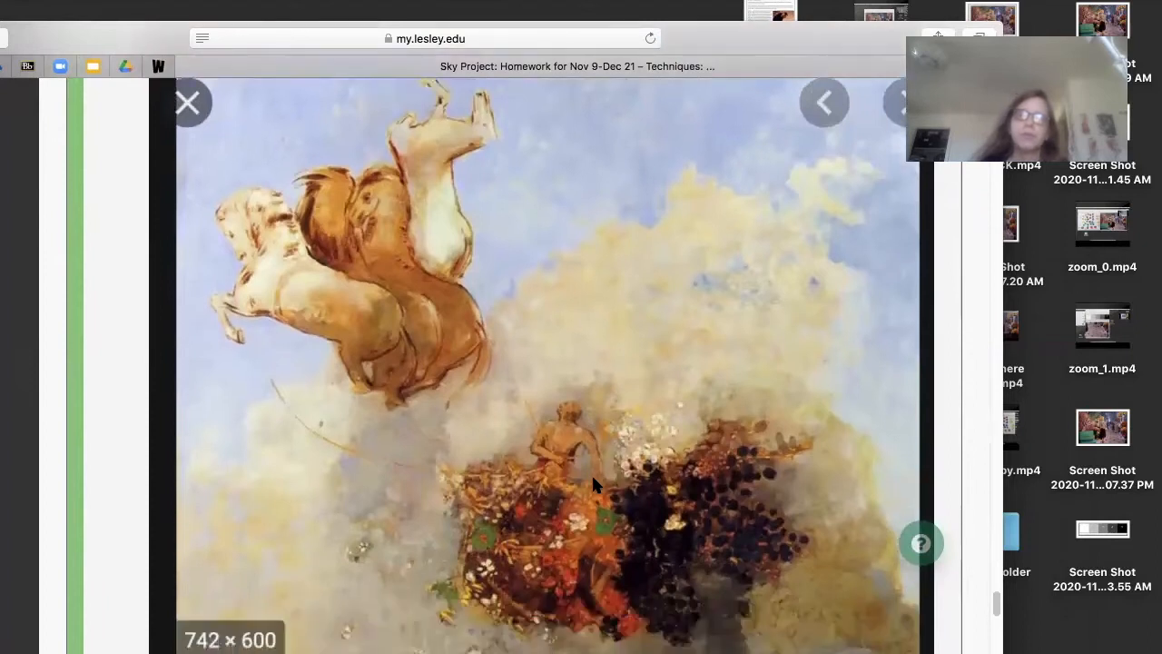
scroll(592, 484, "down", 1)
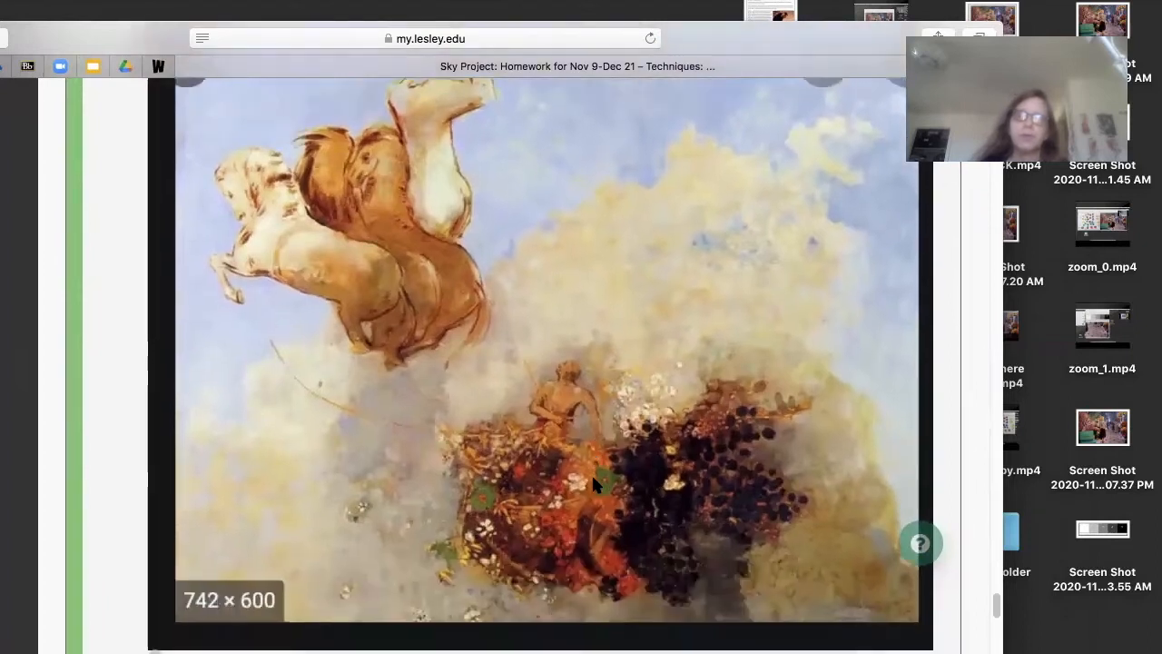
scroll(592, 484, "up", 3)
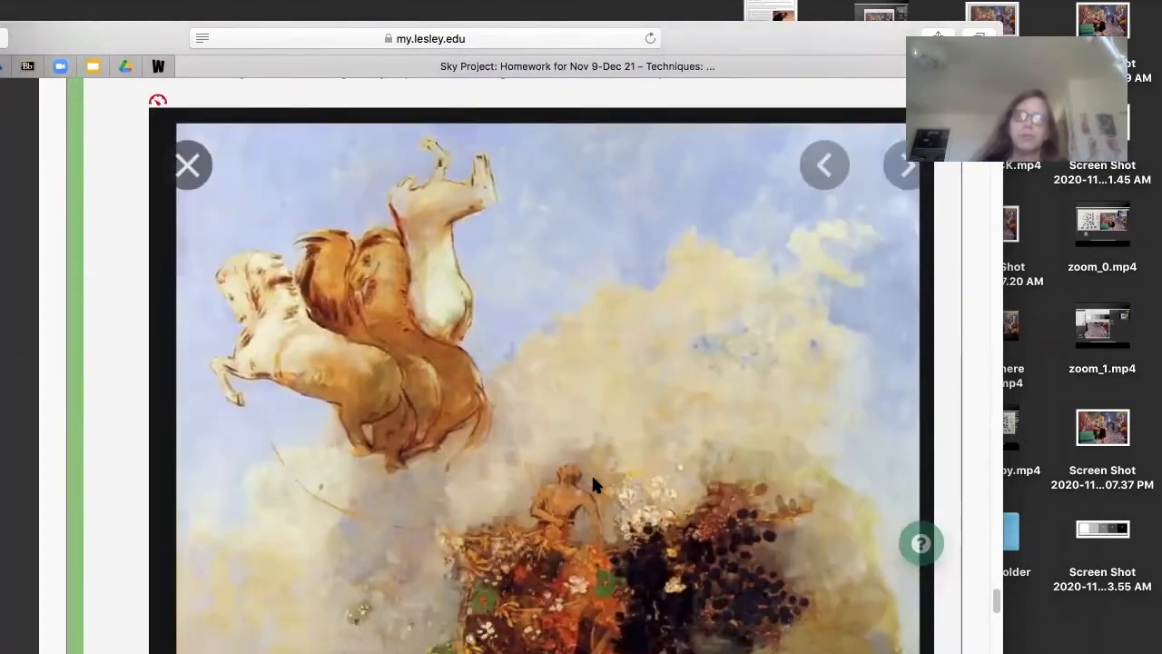
scroll(591, 472, "down", 3)
scroll(591, 472, "up", 2)
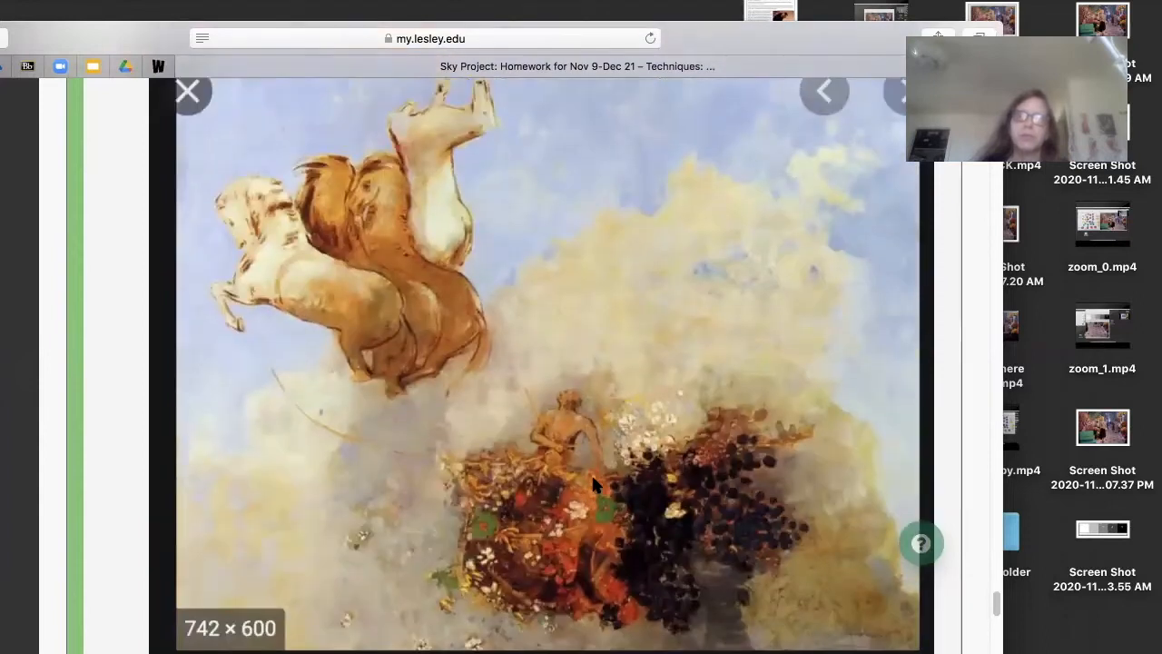
scroll(591, 484, "up", 5)
Examine Redon's Rydwan Apollina with its horses and butterflies, down to its caption and the painting-copy assignment
scroll(713, 409, "down", 15)
scroll(712, 411, "up", 1)
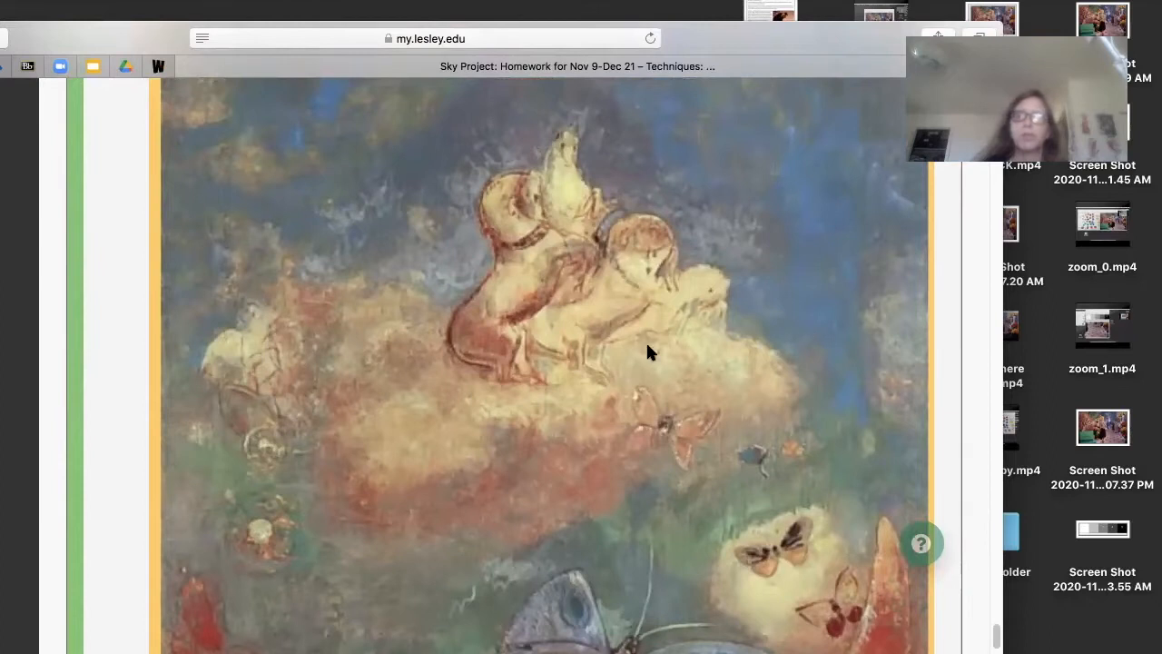
scroll(653, 457, "down", 5)
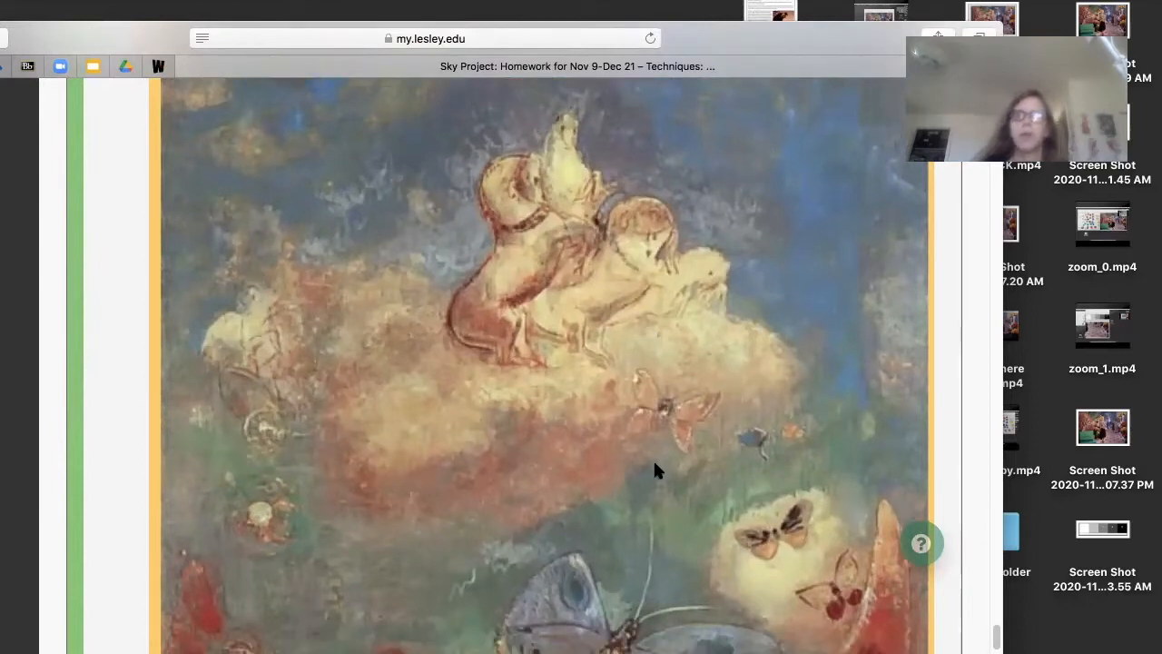
scroll(653, 458, "down", 2)
scroll(653, 457, "up", 4)
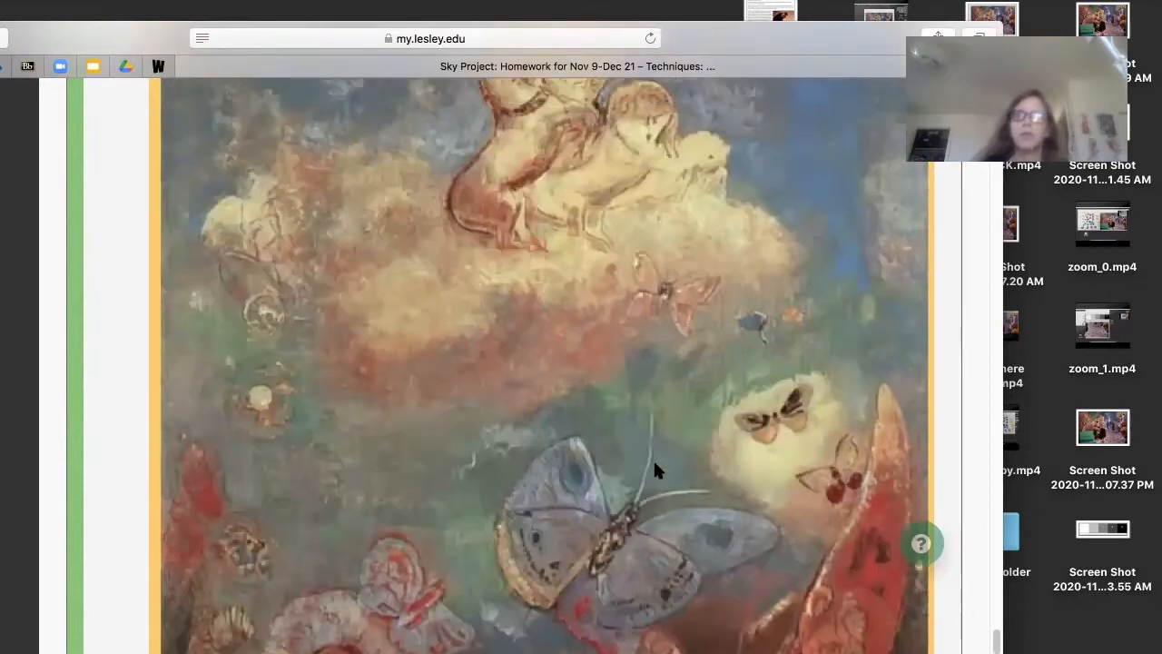
scroll(653, 459, "up", 2)
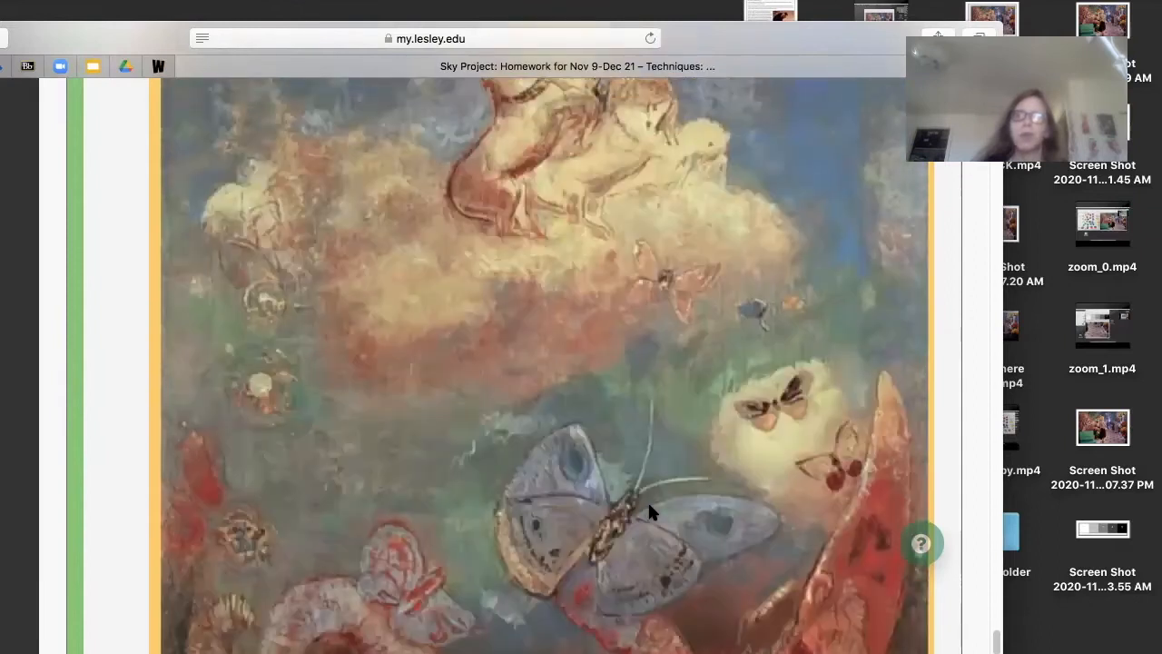
scroll(649, 511, "down", 8)
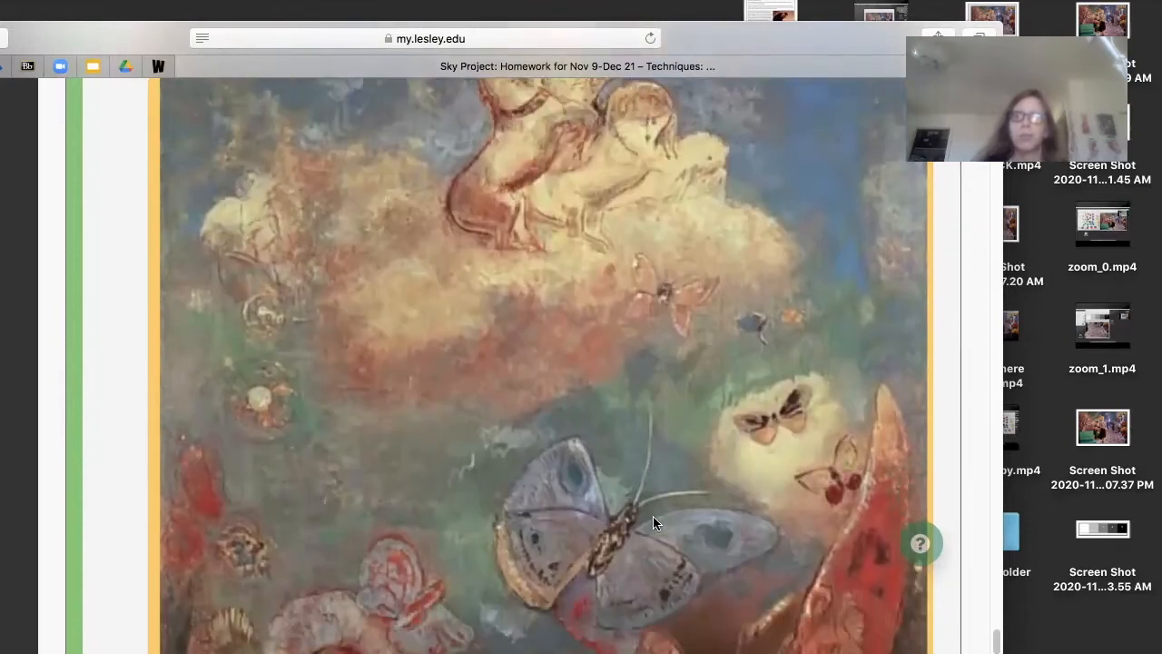
scroll(688, 456, "down", 4)
scroll(688, 457, "up", 1)
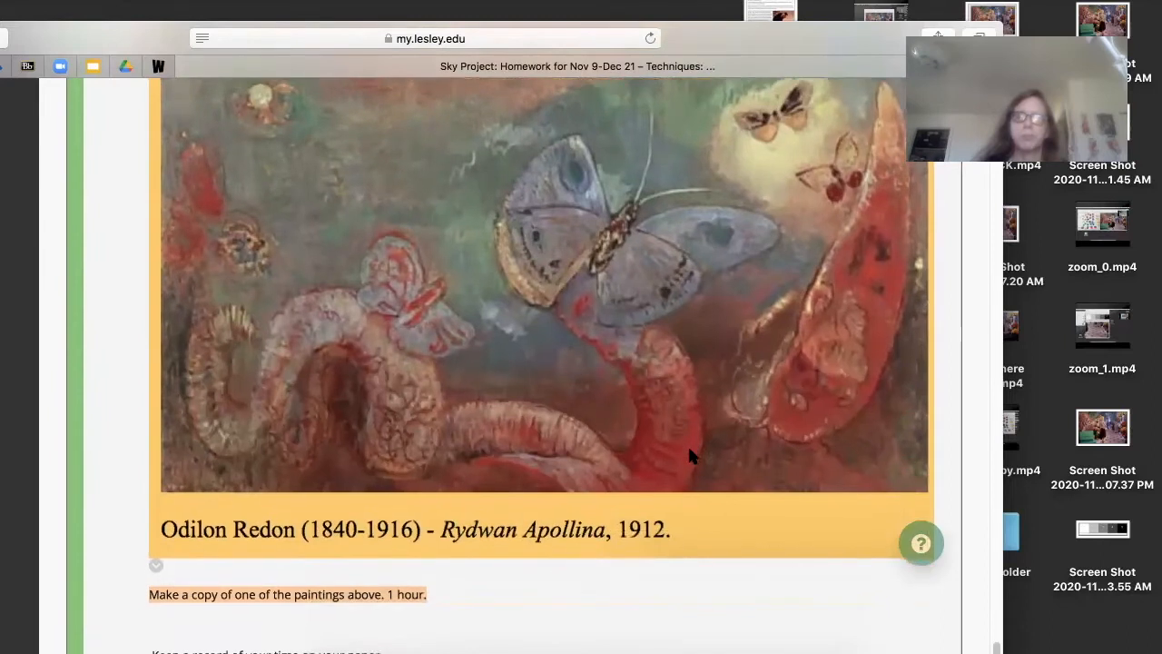
Read the painting-copy assignment, the tips on painting clouds, and the instructions for the last original sky painting, Fly
scroll(688, 457, "down", 2)
scroll(689, 457, "down", 1)
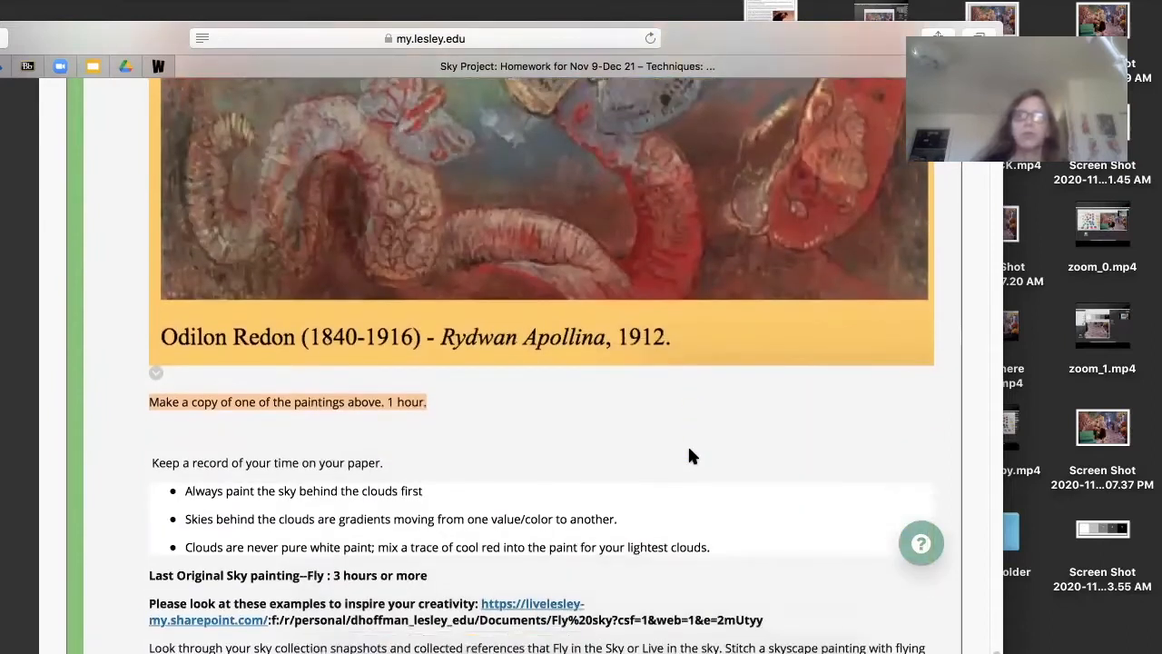
scroll(688, 456, "up", 5)
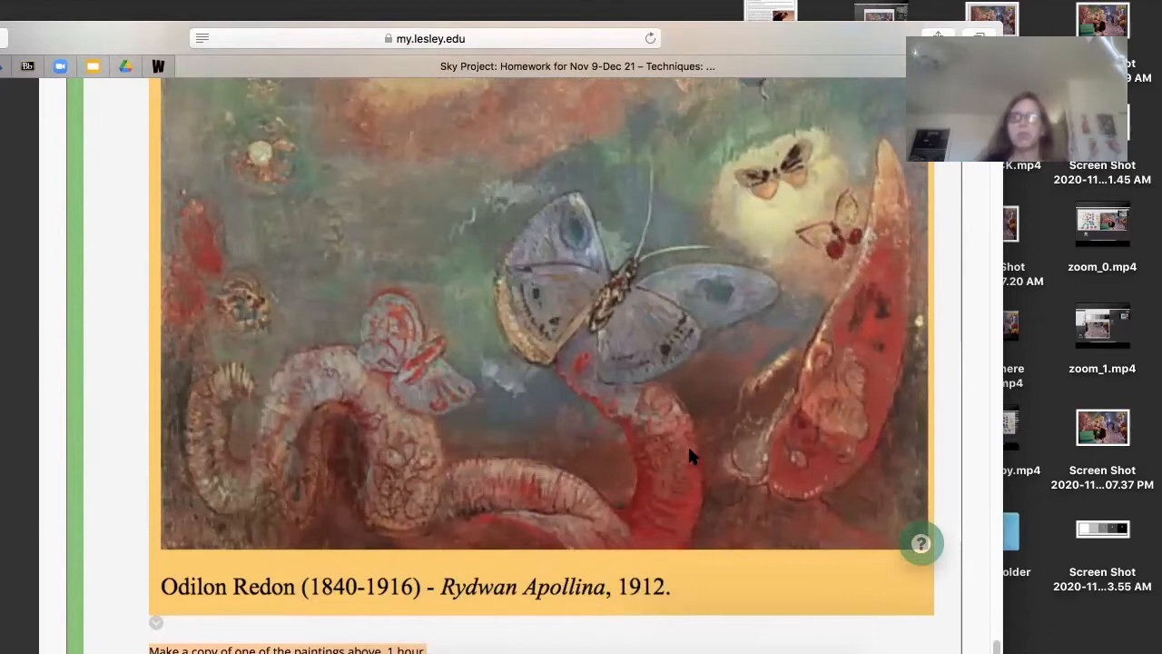
scroll(653, 359, "up", 2)
scroll(654, 360, "down", 8)
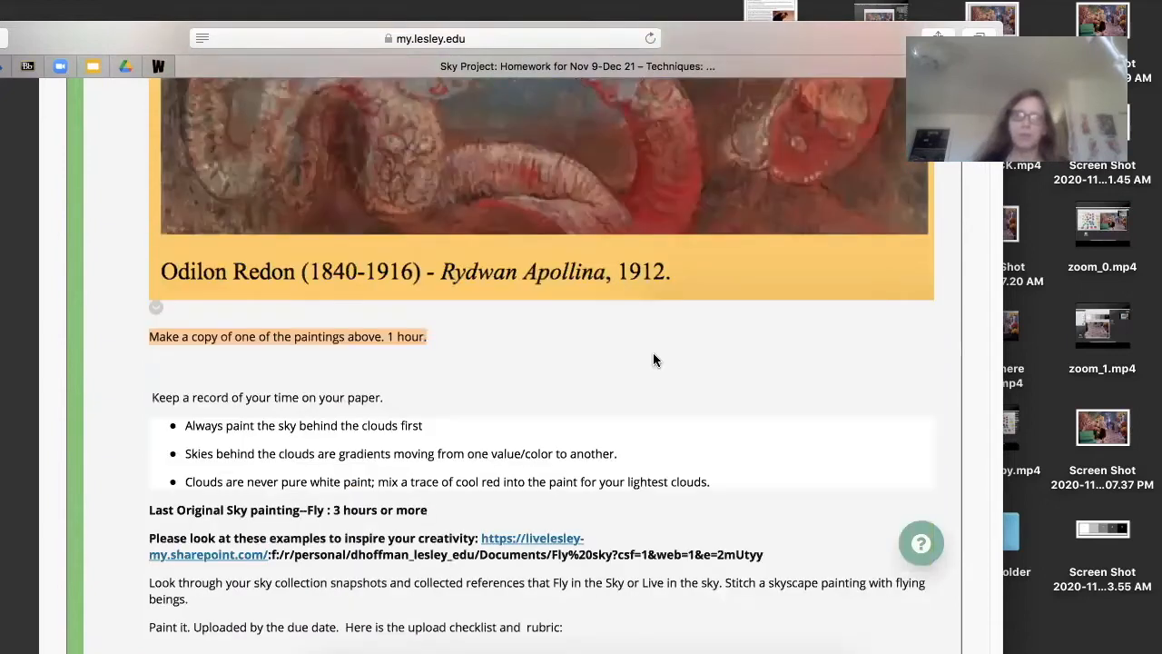
scroll(654, 358, "down", 1)
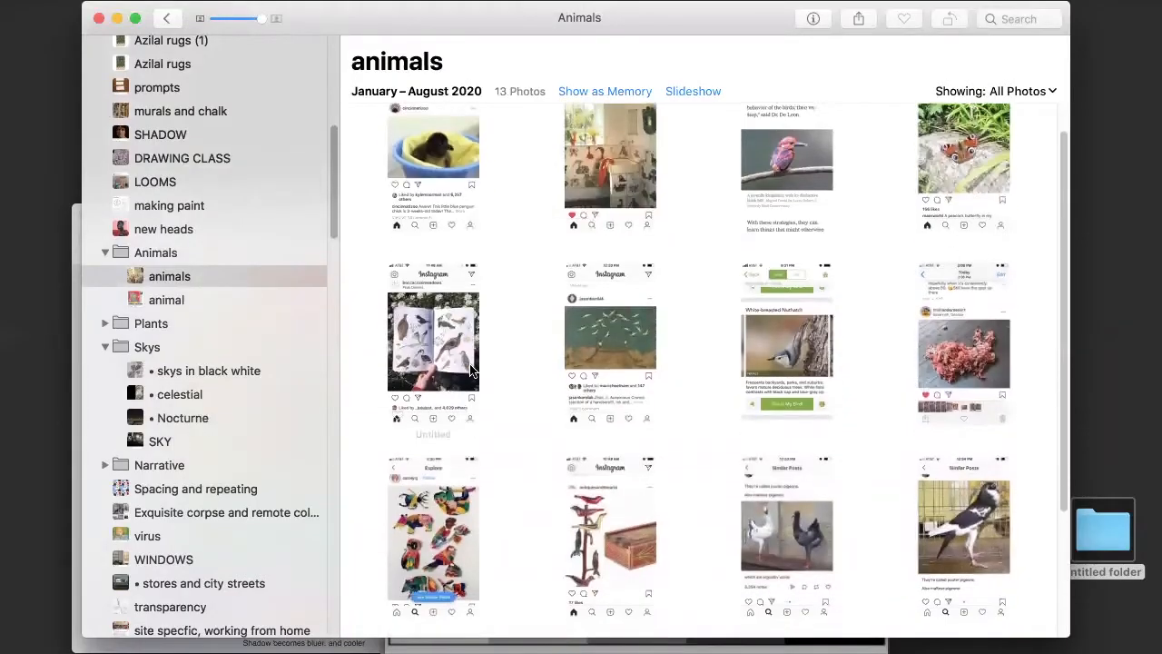
Switch to Photos, open the painting of many birds from the animal album, and capture a screenshot of the flying bird
scroll(445, 477, "down", 1)
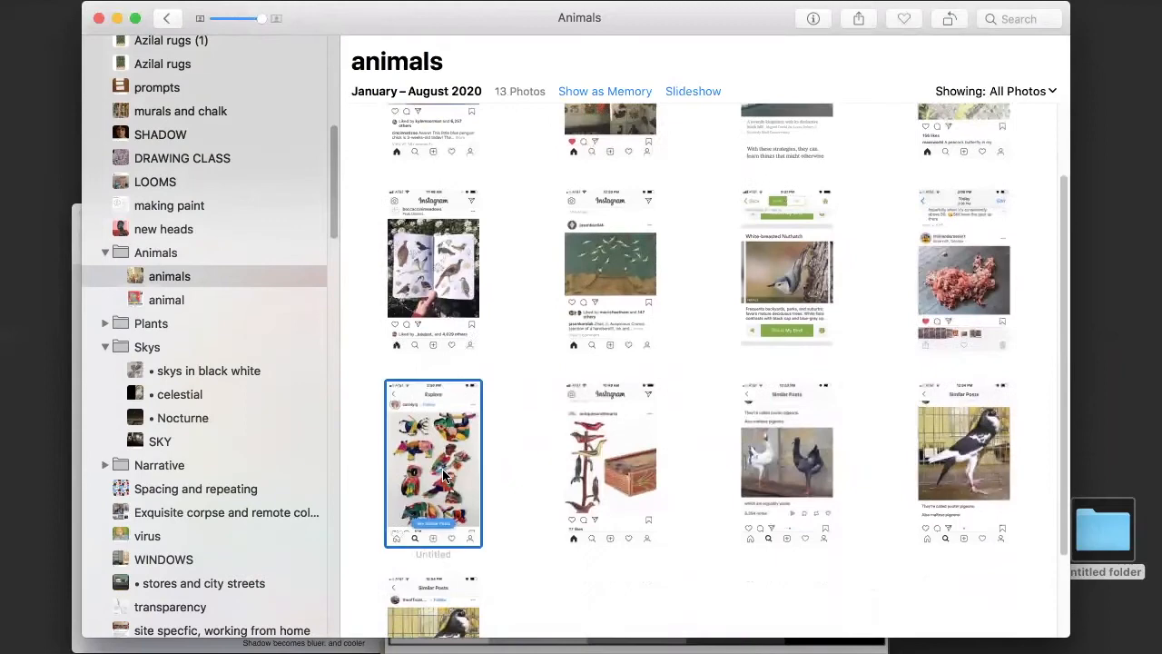
scroll(611, 325, "up", 3)
scroll(171, 263, "down", 1)
left_click(170, 259)
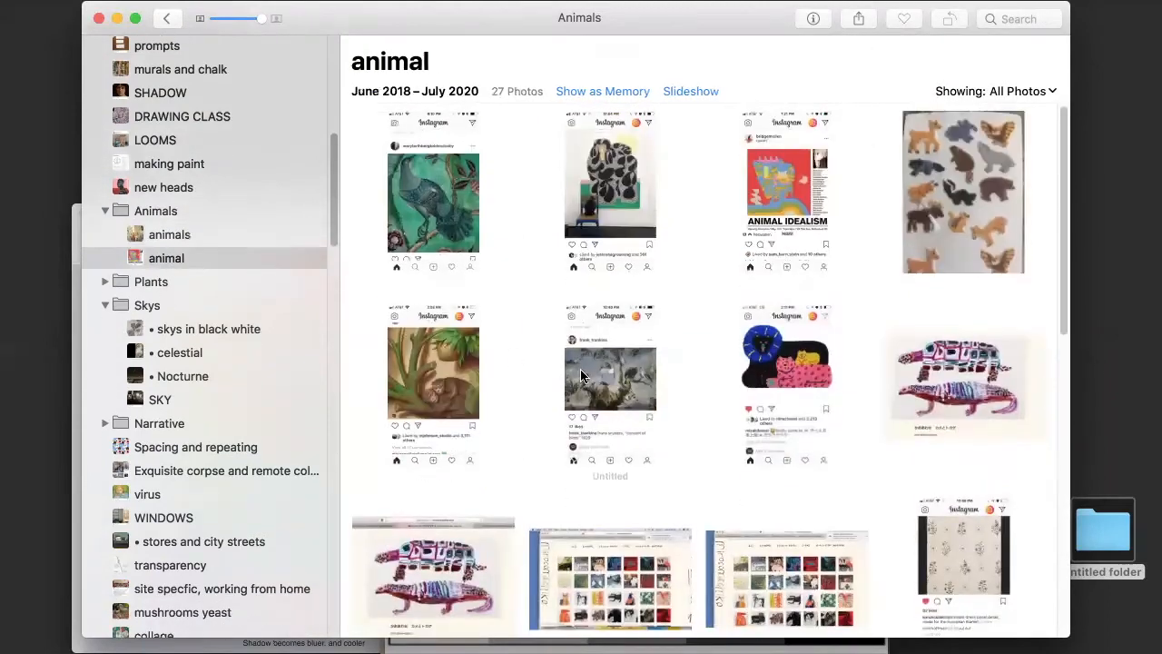
double_click(582, 376)
scroll(612, 389, "up", 6)
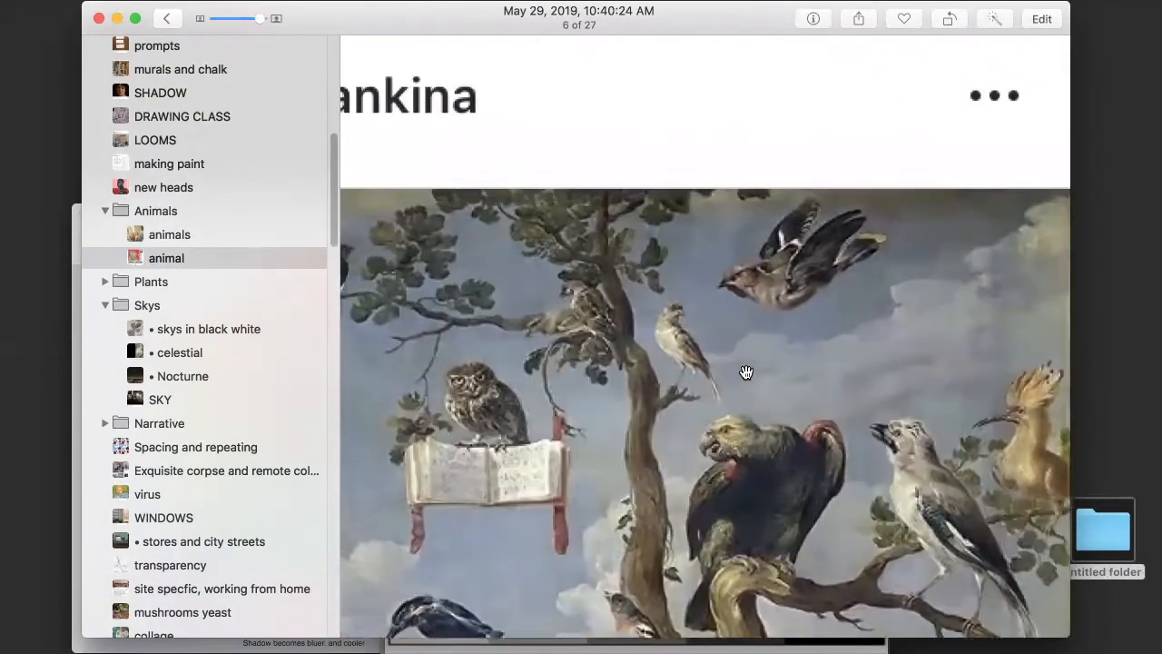
key("super+shift+4")
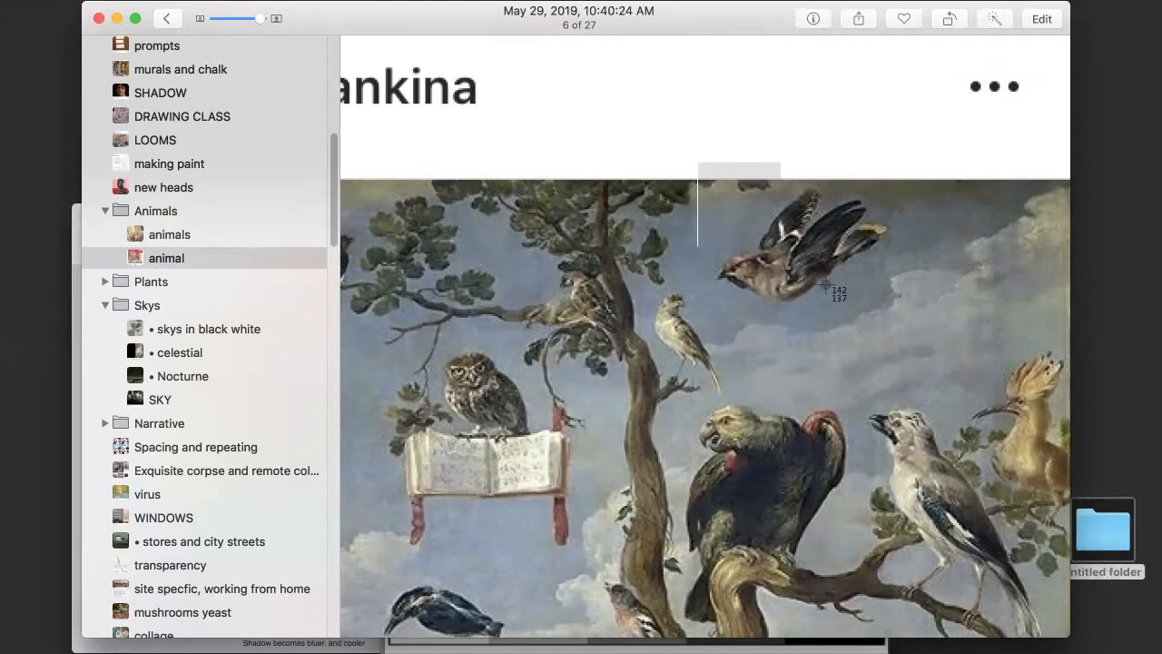
Examine the rest of the bird painting, from the open music book and flying hoopoe to the birds gathered around the tree
scroll(933, 335, "down", 4)
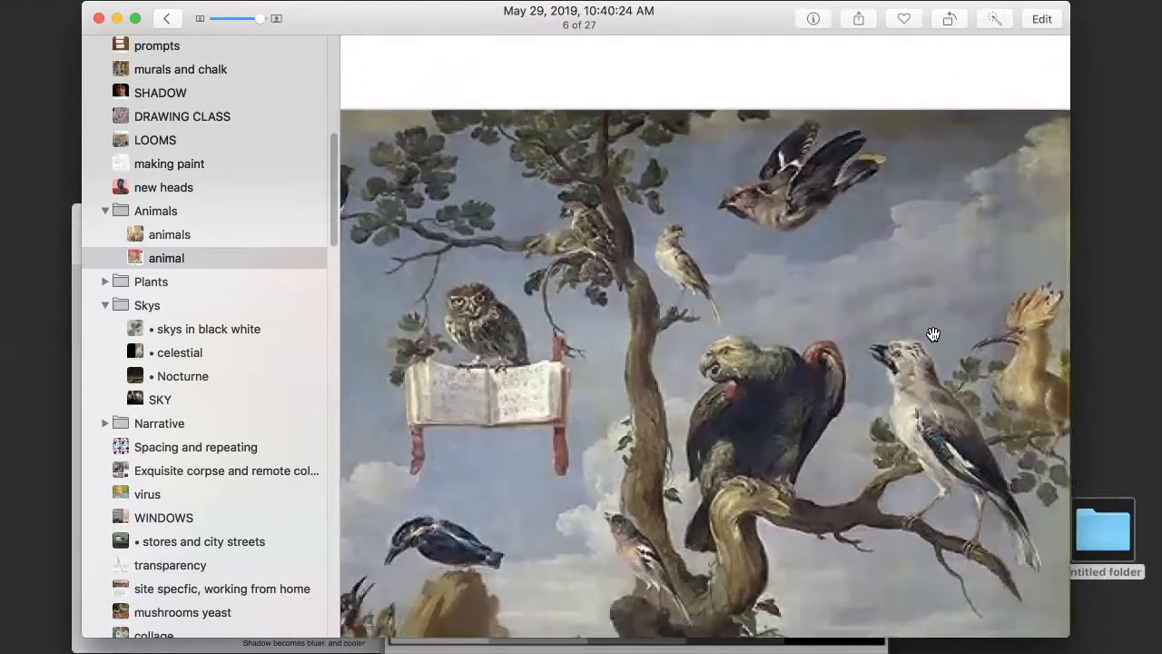
scroll(934, 334, "down", 2)
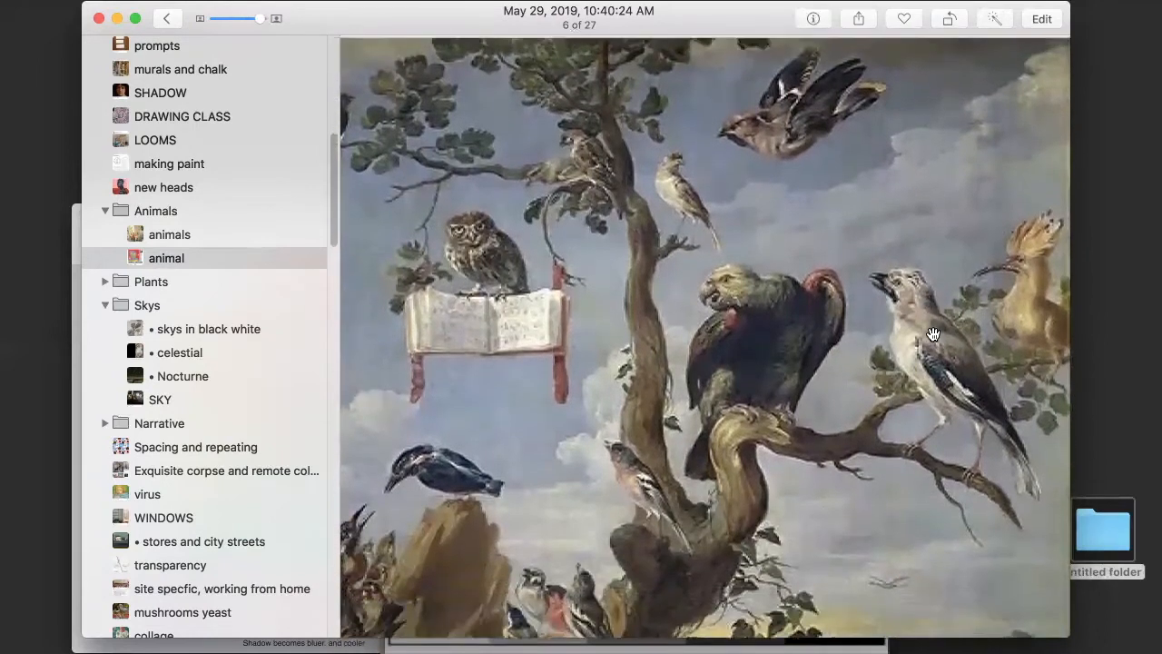
scroll(933, 334, "down", 4)
scroll(934, 334, "down", 2)
scroll(933, 334, "left", 6)
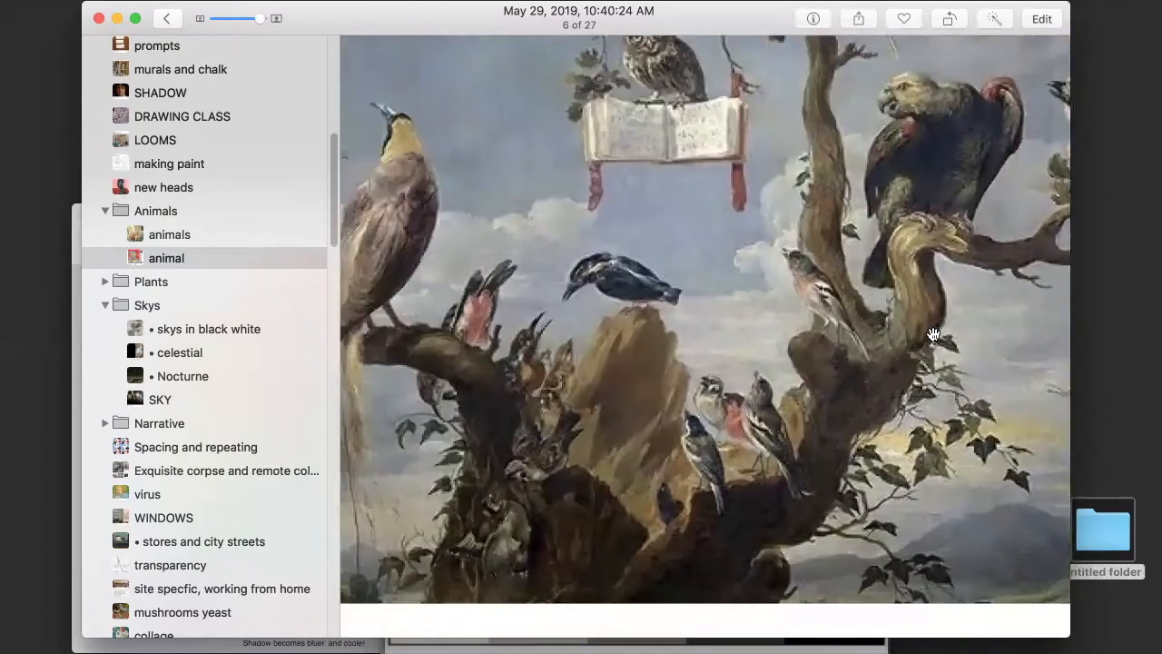
scroll(934, 335, "left", 2)
scroll(933, 334, "up", 5)
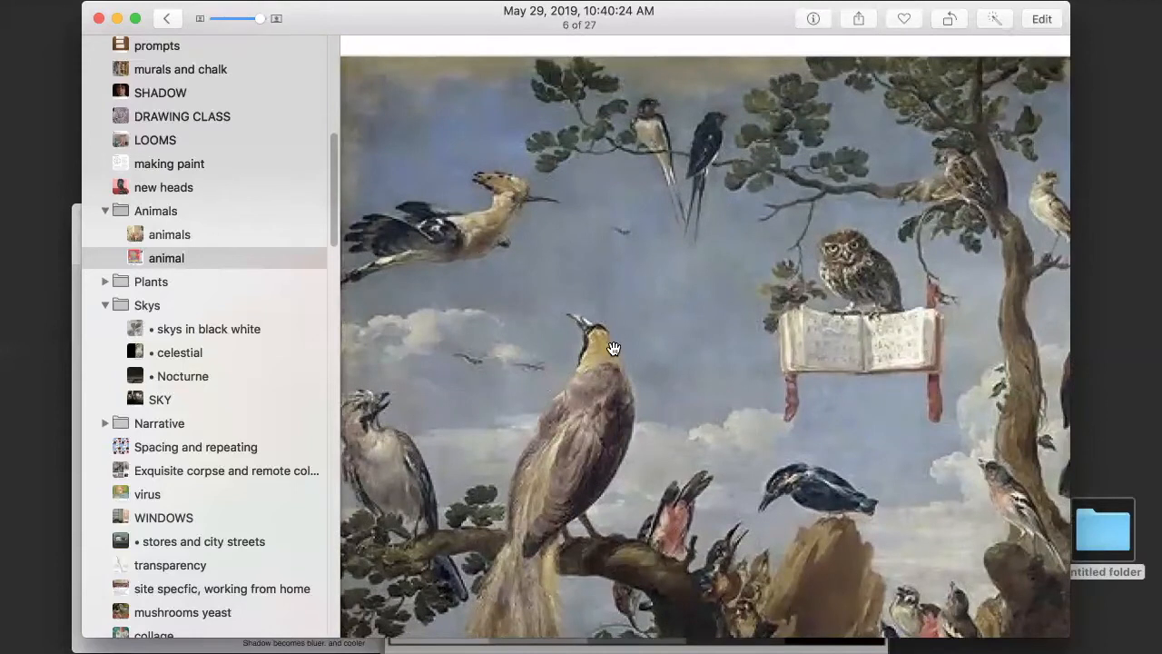
scroll(614, 349, "right", 8)
scroll(614, 348, "down", 5)
scroll(614, 349, "left", 2)
scroll(614, 348, "left", 2)
scroll(612, 351, "up", 8)
scroll(814, 301, "right", 5)
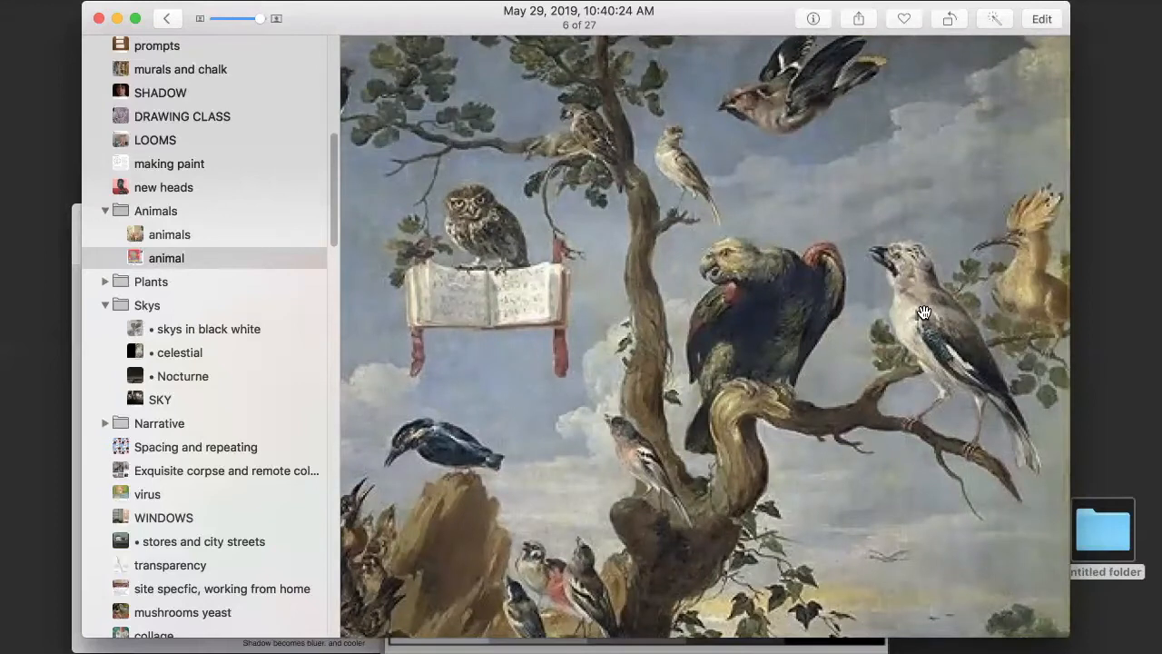
Capture separate screenshots of the perched jay on the branch and of another bird in the painting
key("super+shift+4")
mouse_move(842, 207)
left_mouse_down()
mouse_move(1053, 430)
mouse_move(1066, 517)
left_mouse_up()
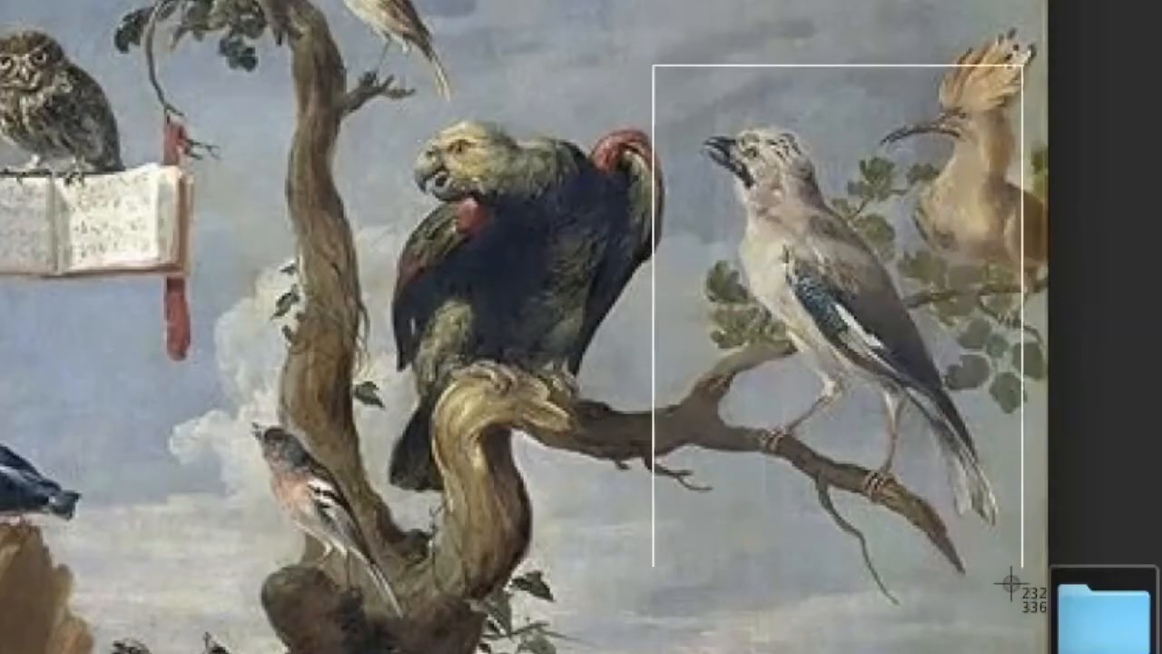
left_click_drag(1030, 589, 1031, 592)
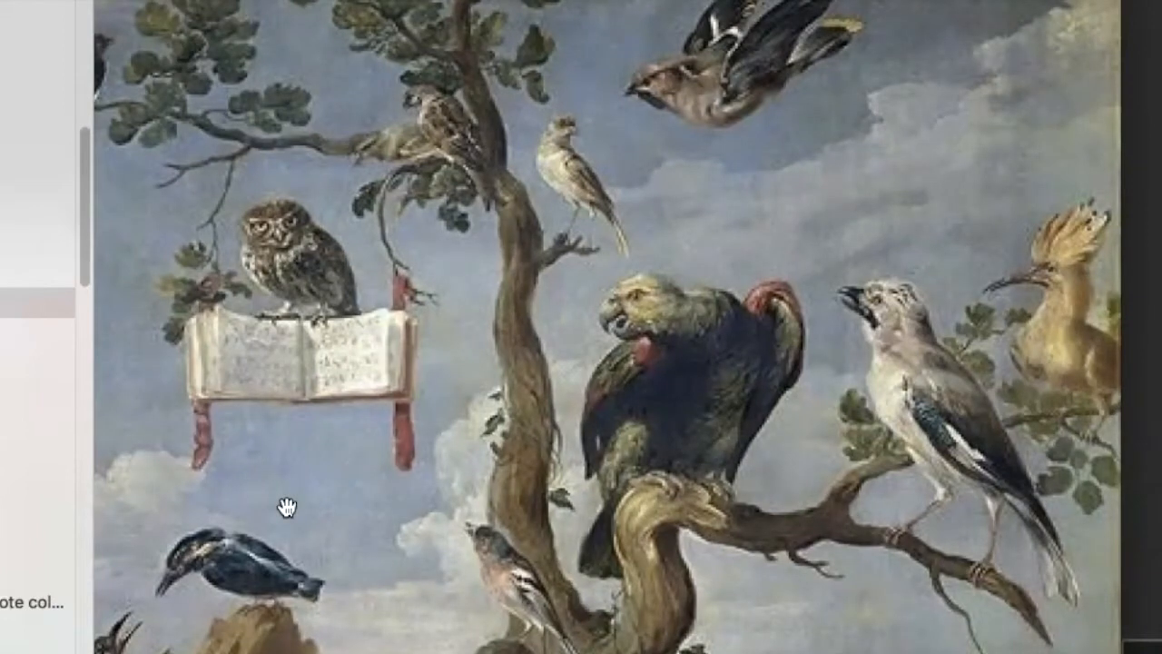
key("super+shift+4")
left_click_drag(419, 307, 429, 341)
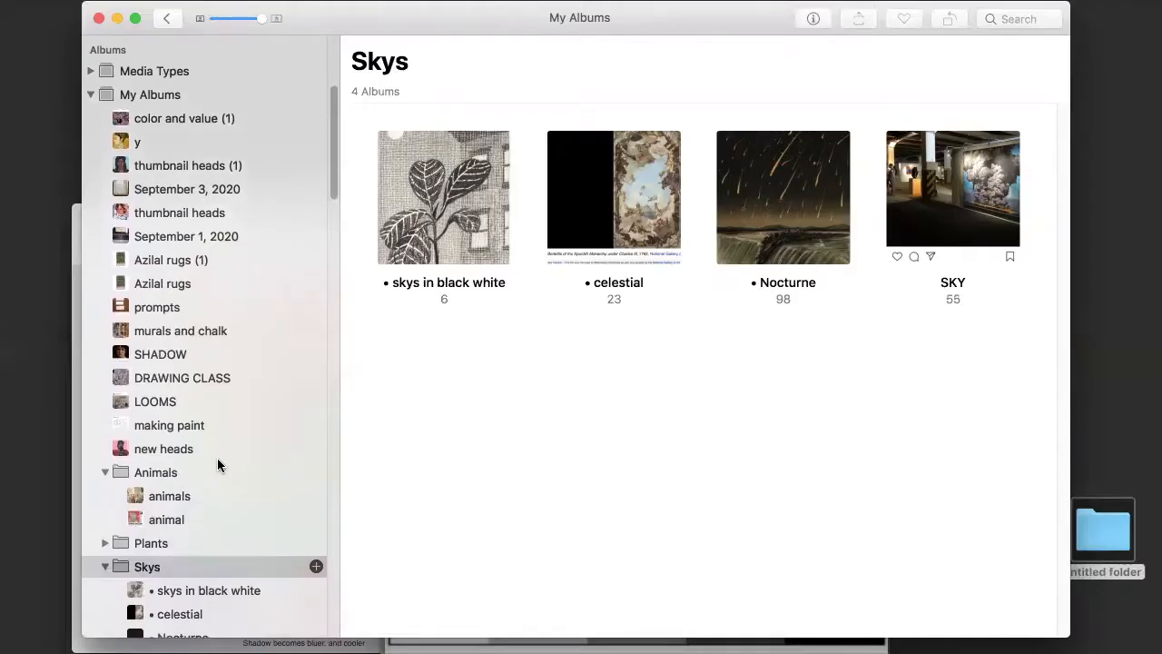
Open an image from the SKY album in the Skys folder and capture a screenshot of it
scroll(217, 458, "down", 1)
double_click(952, 198)
scroll(842, 283, "down", 10)
scroll(842, 283, "down", 8)
double_click(797, 540)
key("super+shift+4")
left_click_drag(534, 108, 913, 558)
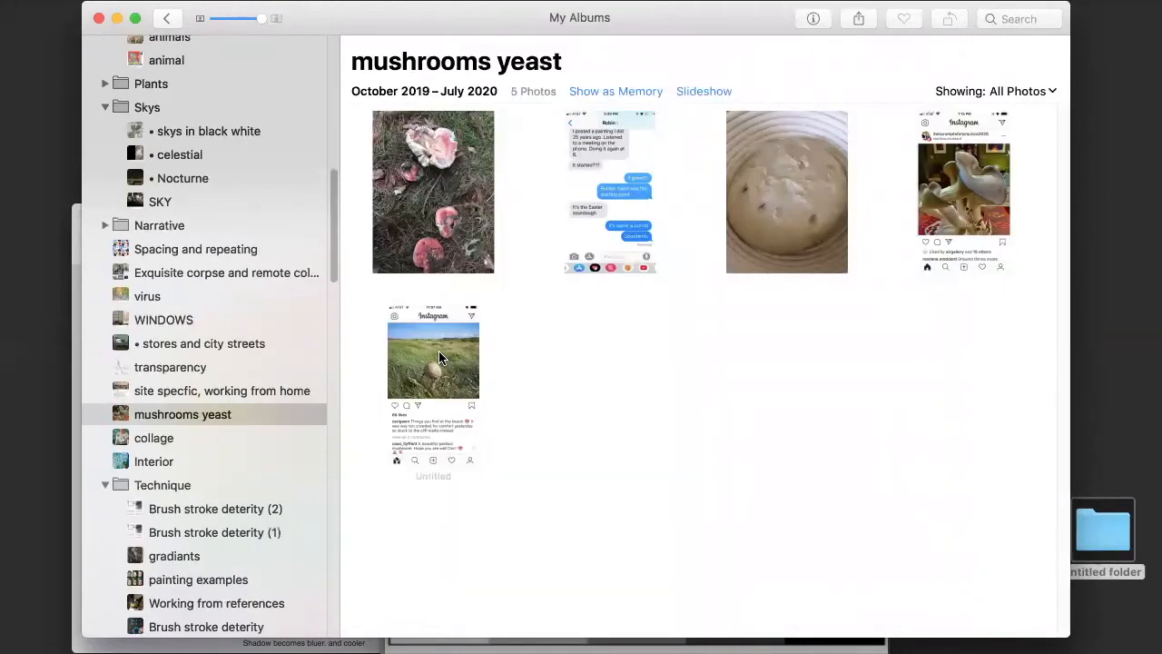
Open the photo of the mushroom in the grass from the mushrooms yeast album and enlarge it
double_click(439, 357)
scroll(559, 353, "up", 5)
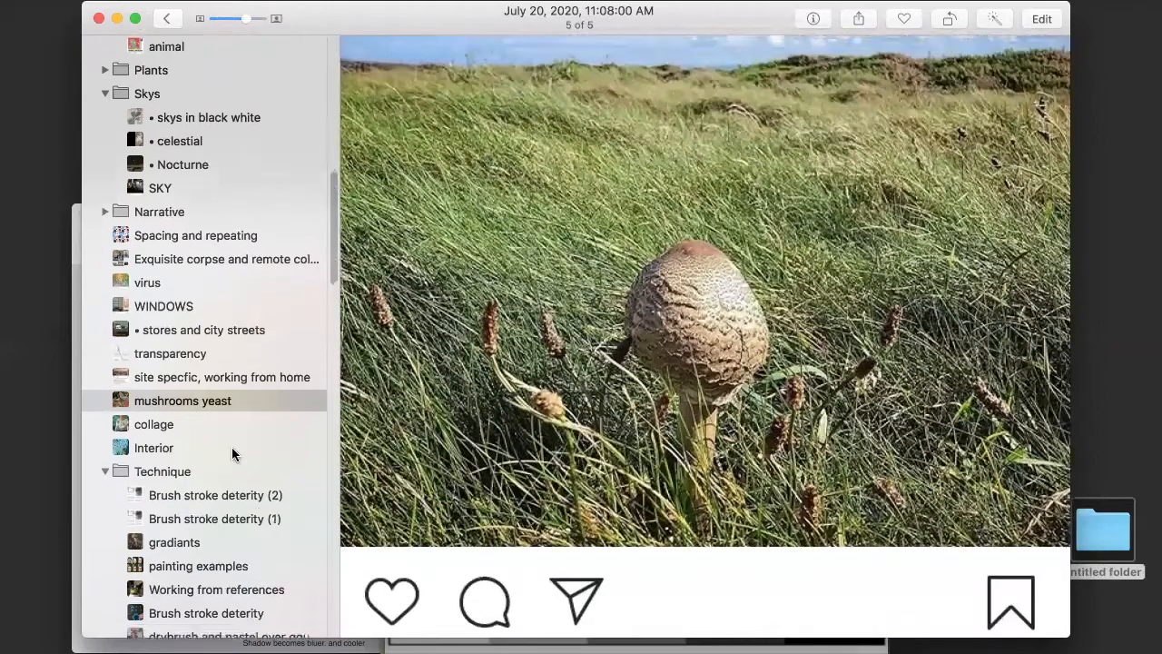
Open the watercolor Bewegung an der Steilküste from the gradiants album and capture a screenshot of it
left_click(272, 554)
scroll(475, 425, "down", 5)
scroll(554, 534, "down", 2)
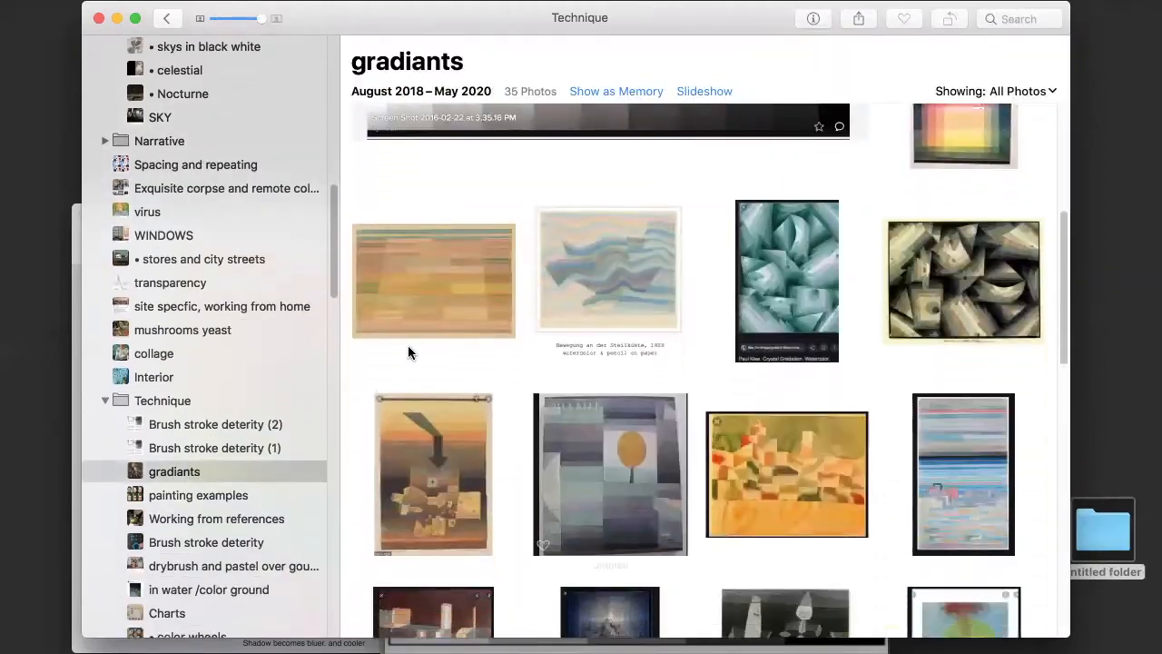
left_click(432, 287)
scroll(602, 336, "down", 2)
scroll(602, 343, "down", 3)
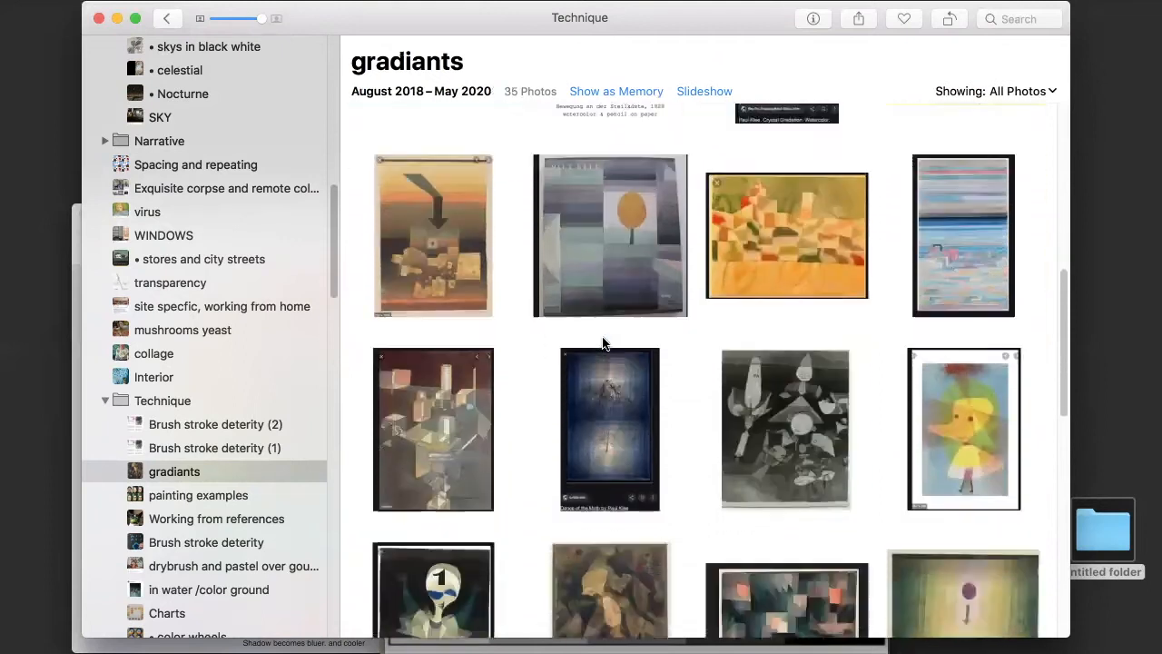
scroll(605, 337, "up", 5)
double_click(605, 337)
key("super+shift+4")
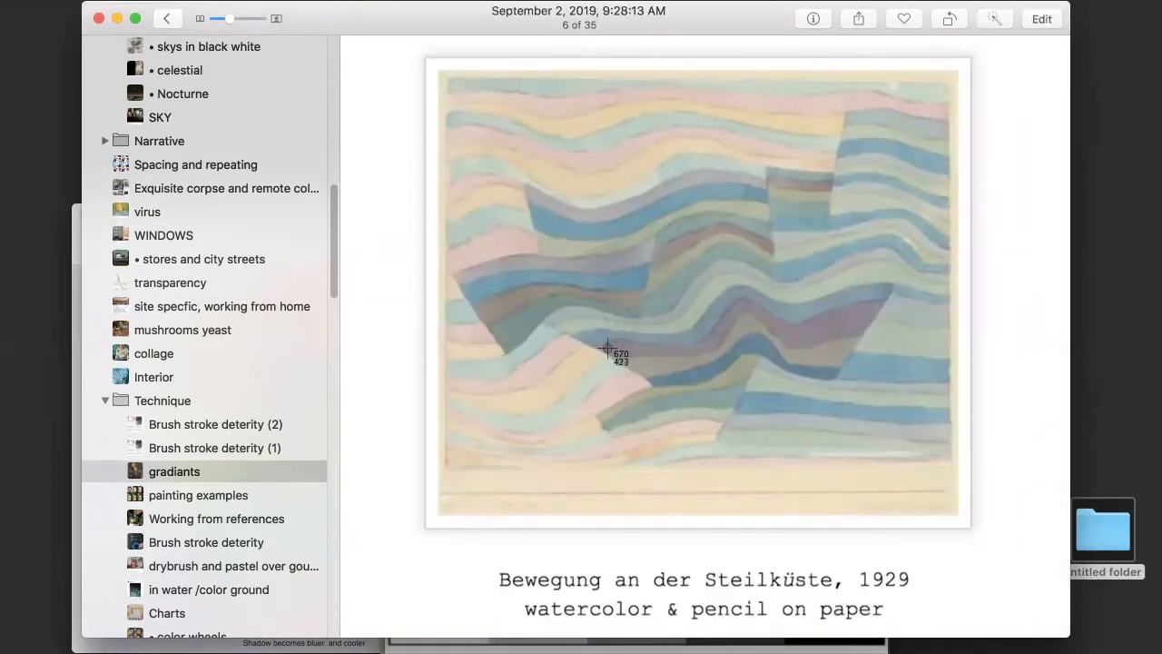
left_click_drag(424, 64, 761, 327)
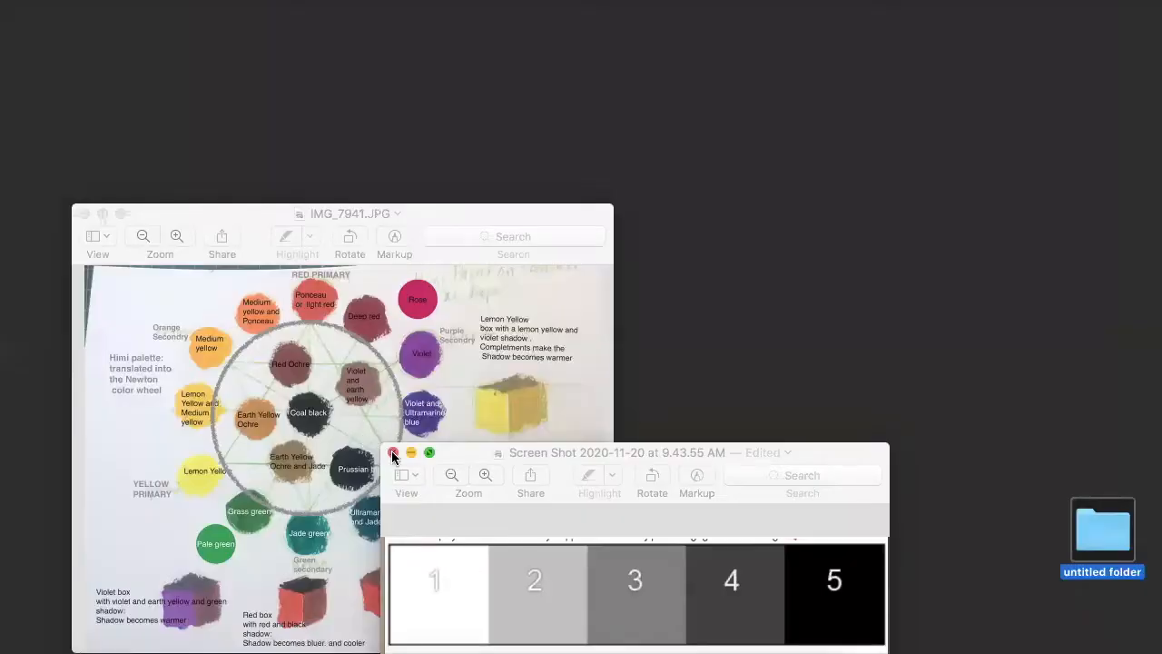
Close the five-step gray value scale and move the IMG_7941.JPG color wheel window aside
left_click(394, 452)
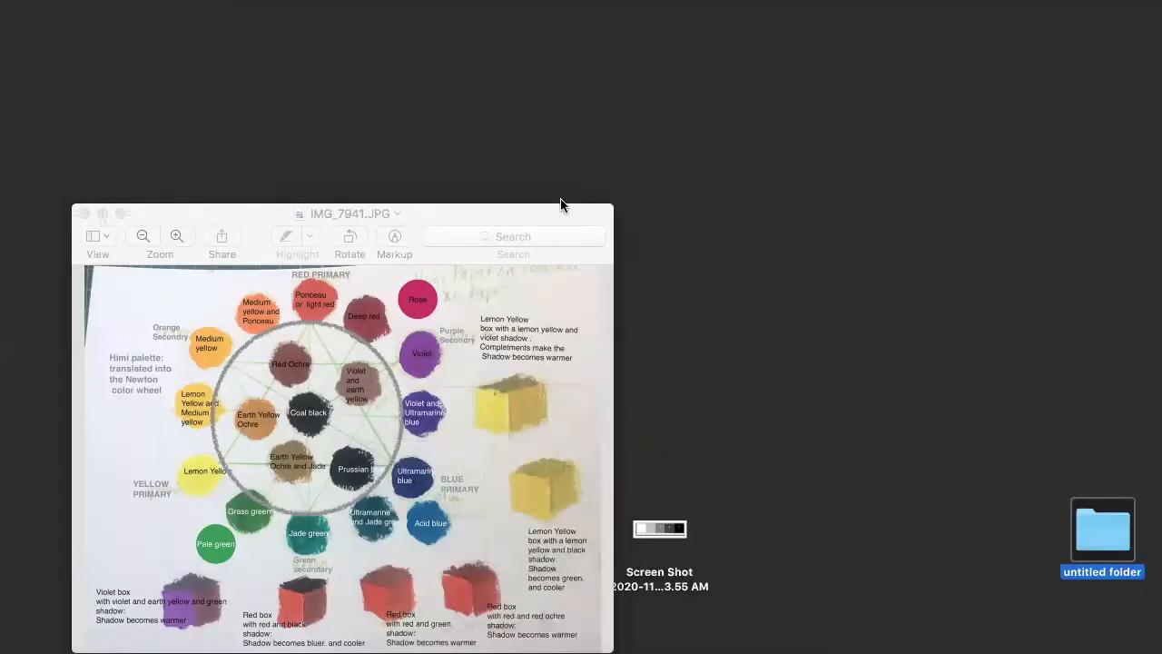
left_click_drag(462, 207, 327, 152)
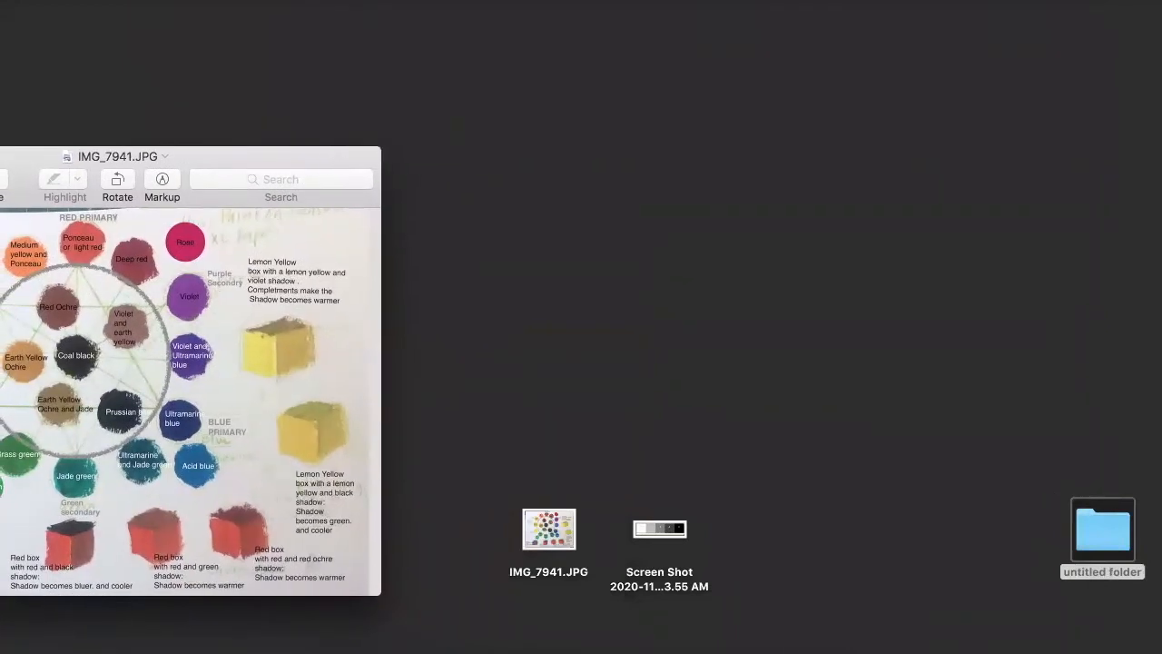
Switch to Photoshop and create a new 483 by 584 pixel RGB document with a white background
left_click(514, 652)
key("super+n")
key("Escape")
key("super+n")
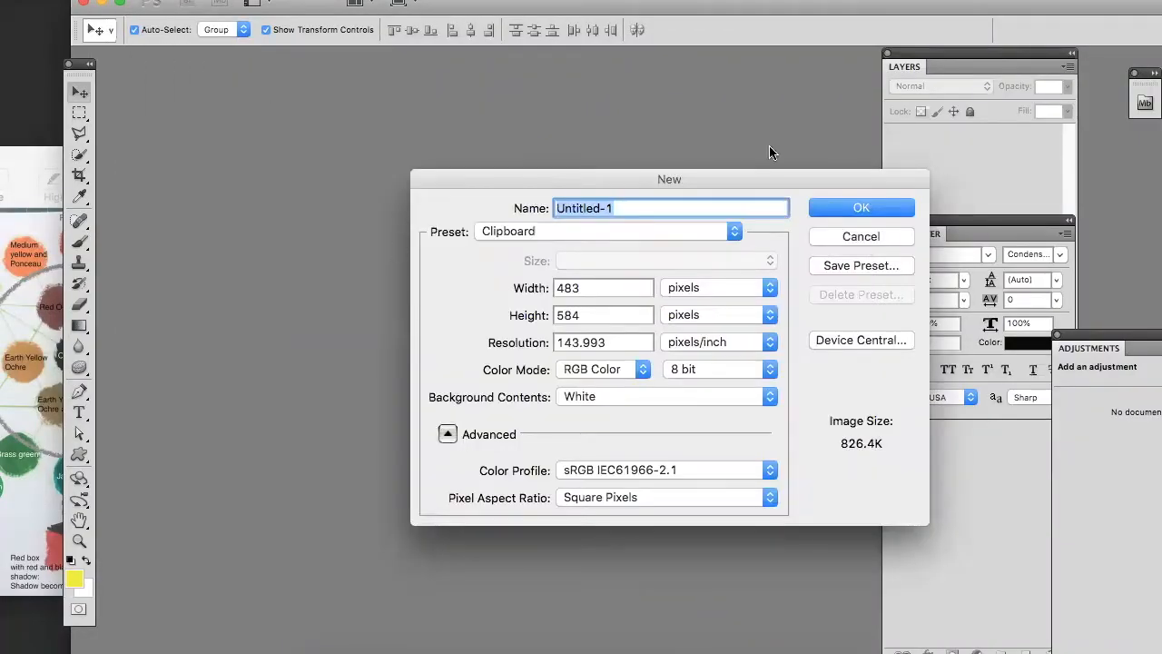
left_click(883, 210)
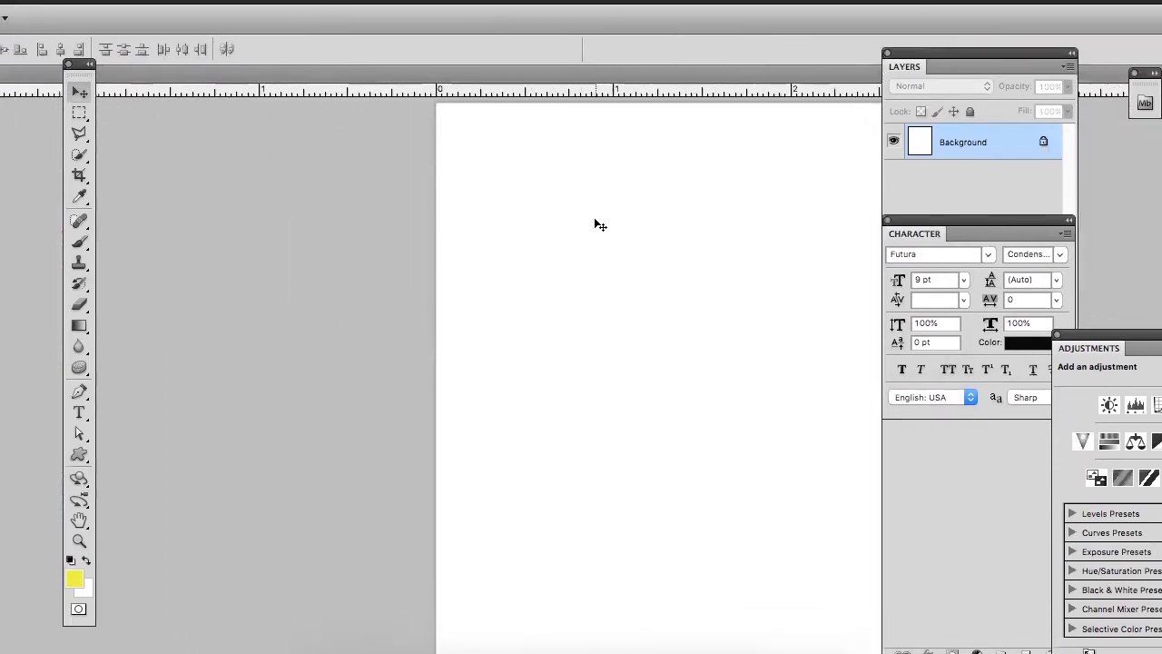
Start Load Files into Stack and choose the six screenshots from 2020-11-29 as source files
left_click(143, 1)
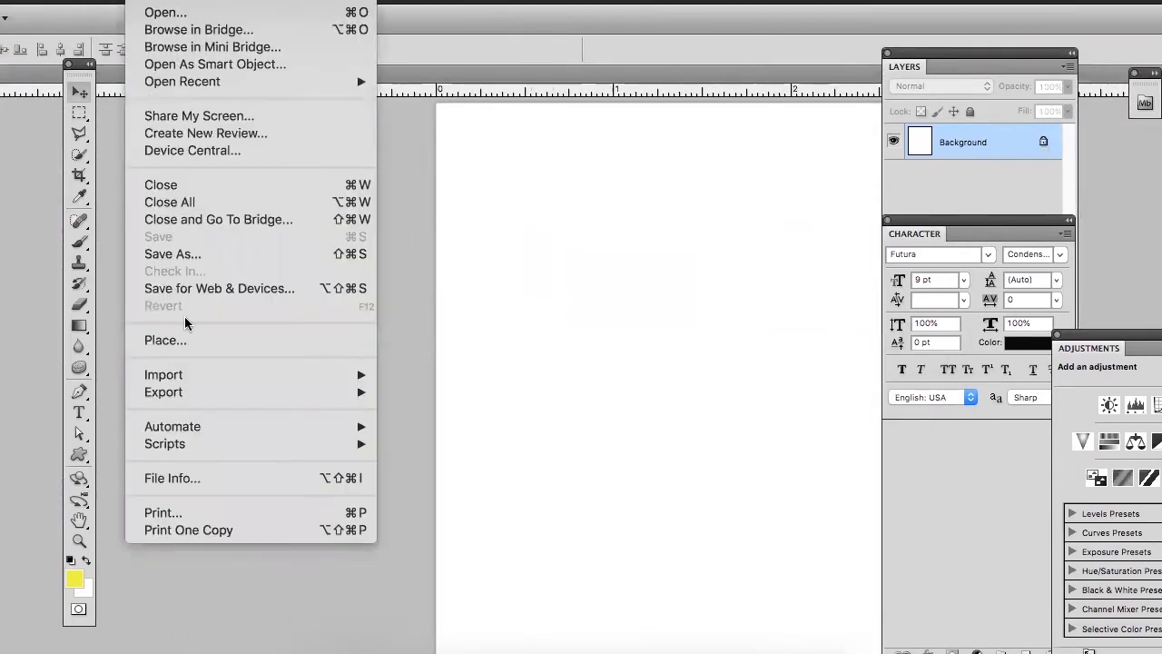
mouse_move(187, 450)
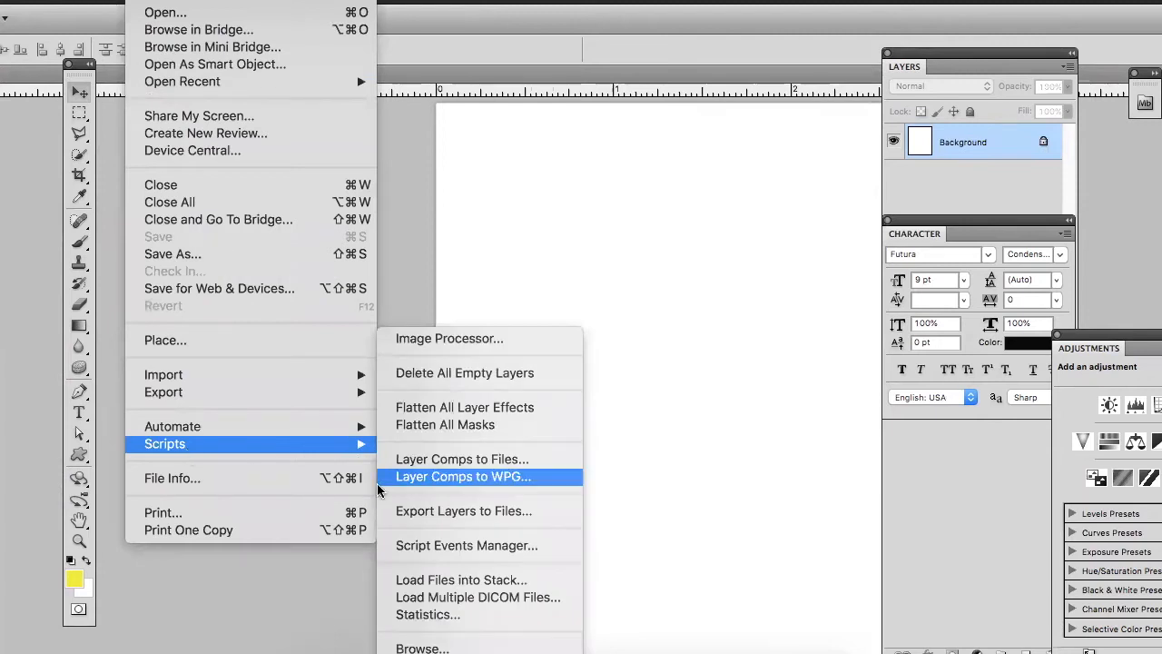
left_click(433, 582)
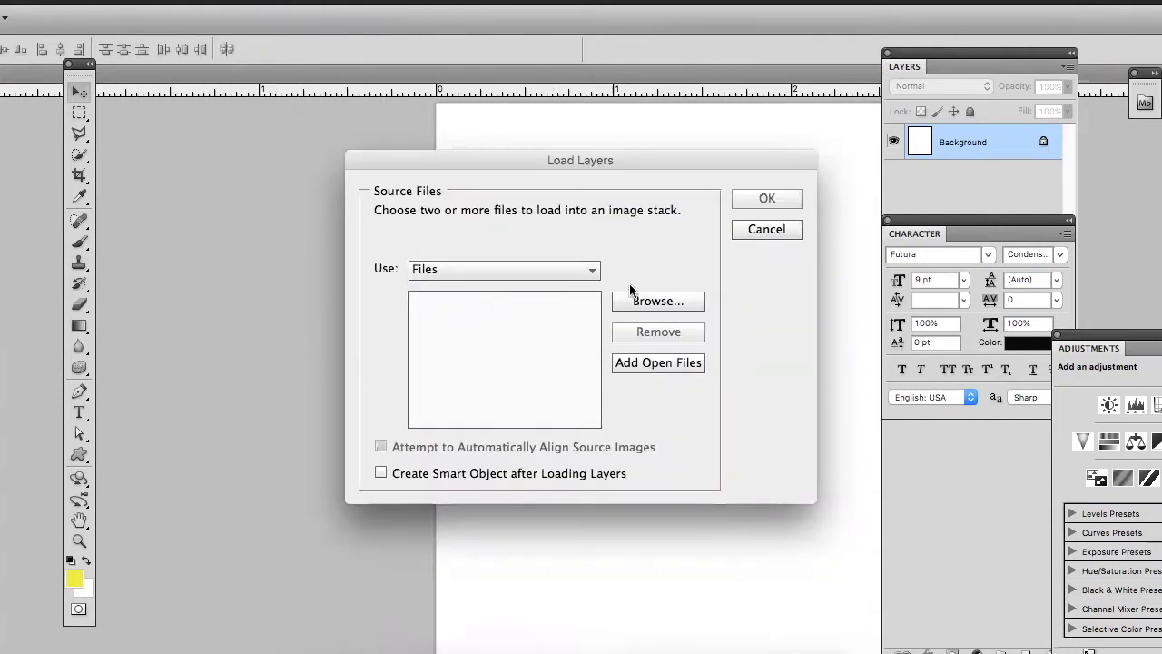
left_click(654, 301)
left_click(381, 214)
left_click(393, 93, "super")
left_click(495, 91, "super")
left_click(586, 90, "super")
left_click(694, 89, "super")
left_click(788, 89, "super")
left_click_drag(739, 20, 721, 69)
left_click(881, 651)
Load the chosen screenshots as layers of one image stack, without automatic alignment or a smart object
left_click(669, 362)
left_click(750, 319)
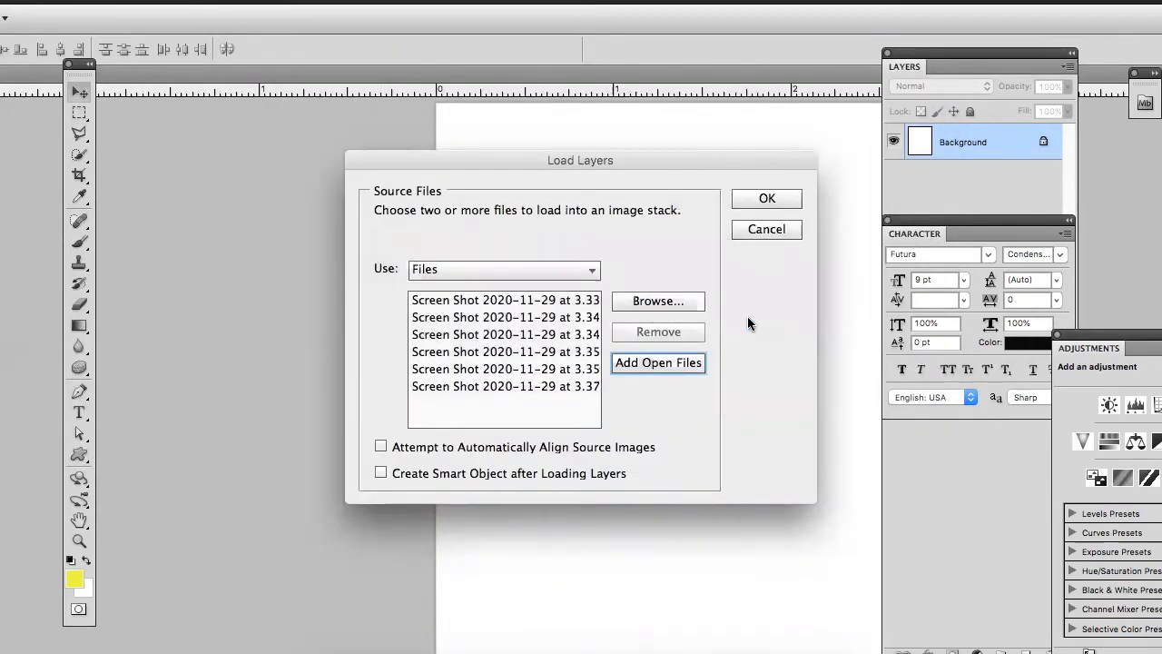
left_click(768, 198)
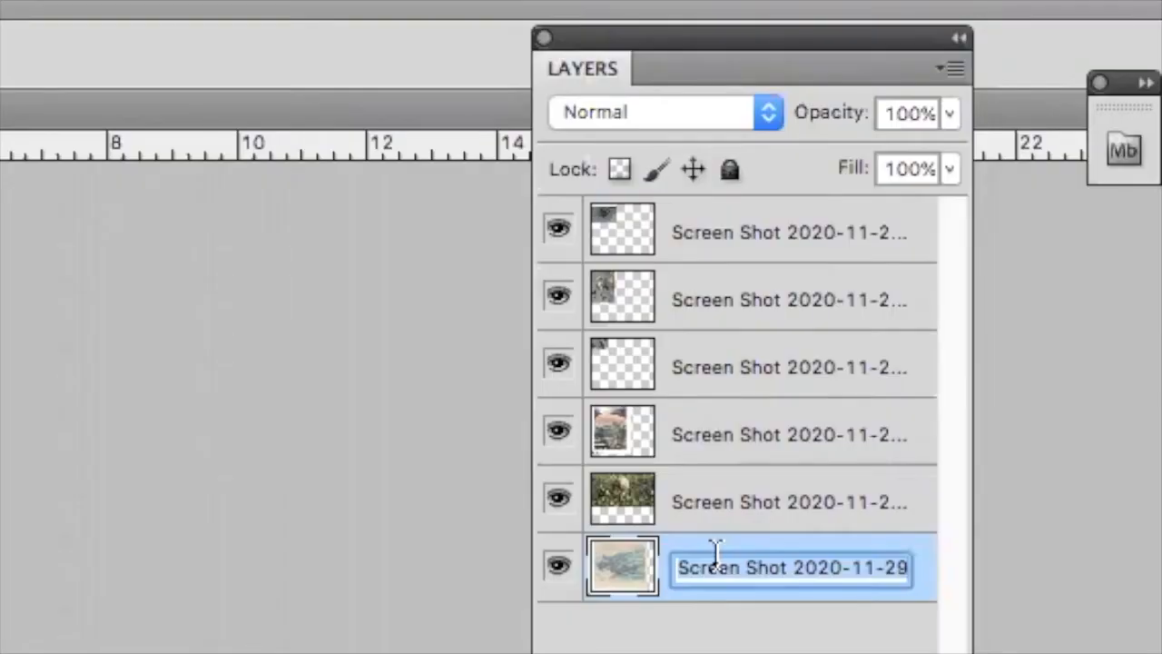
Rename the bottom layer as blending layer and the grass picture's layer directly above it as mushroom
type("blending layer")
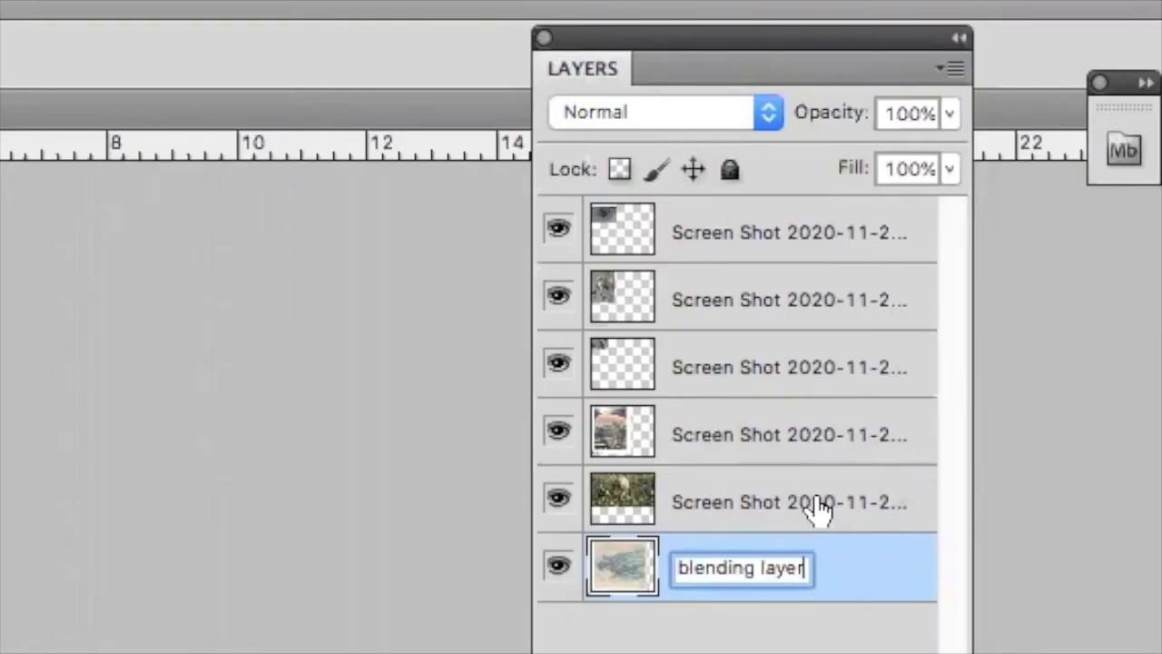
key("Return")
double_click(750, 502)
type("mushroom")
key("Return")
Rename the layer above mushroom as sky and the next layer up as bird
left_click(764, 432)
double_click(765, 432)
type("sky")
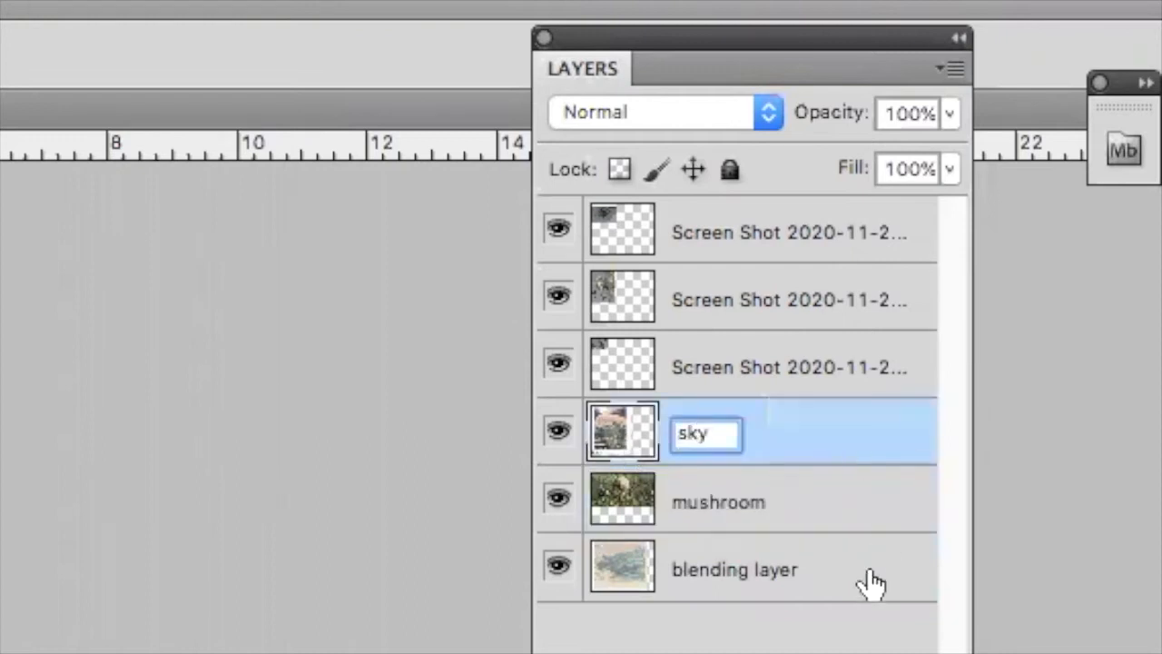
left_click(725, 368)
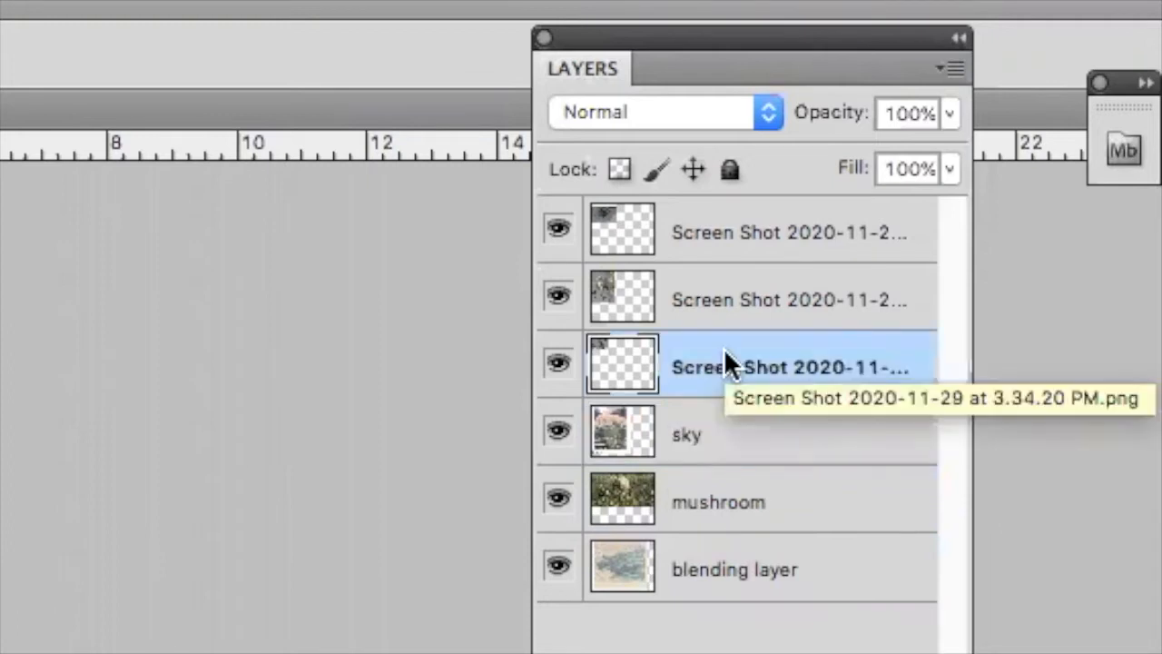
double_click(725, 364)
type("bird")
Rename the two remaining screenshot layers at the top of the stack as birds
left_click(727, 304)
double_click(726, 303)
type("b")
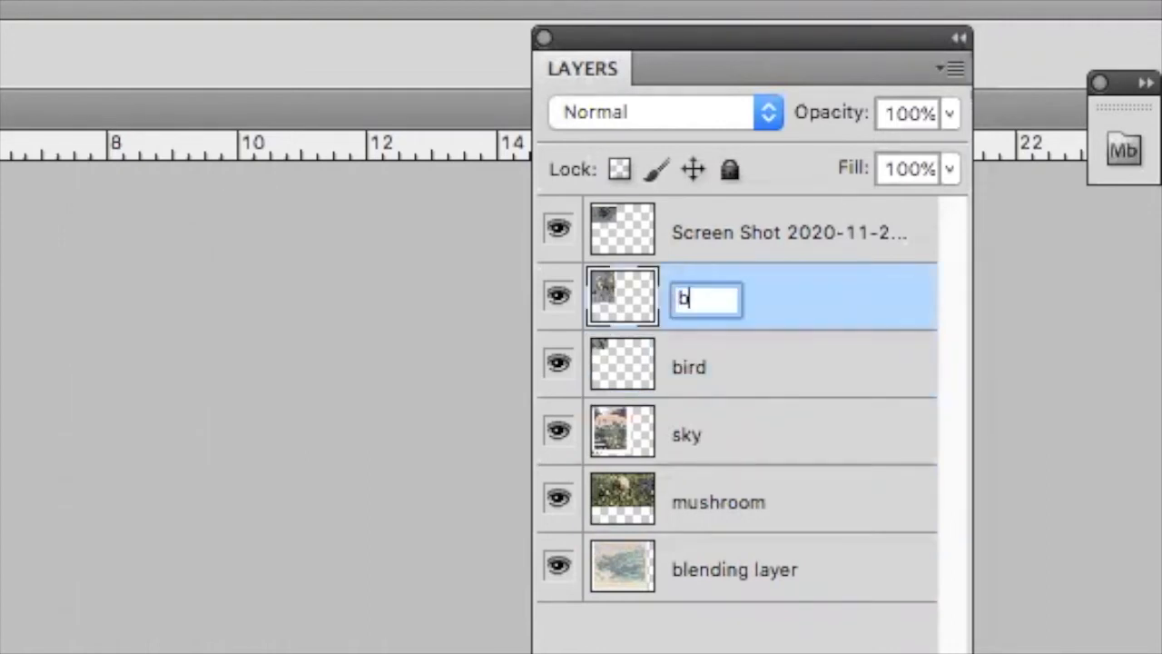
type("irds")
left_click(731, 232)
double_click(731, 231)
type("bir")
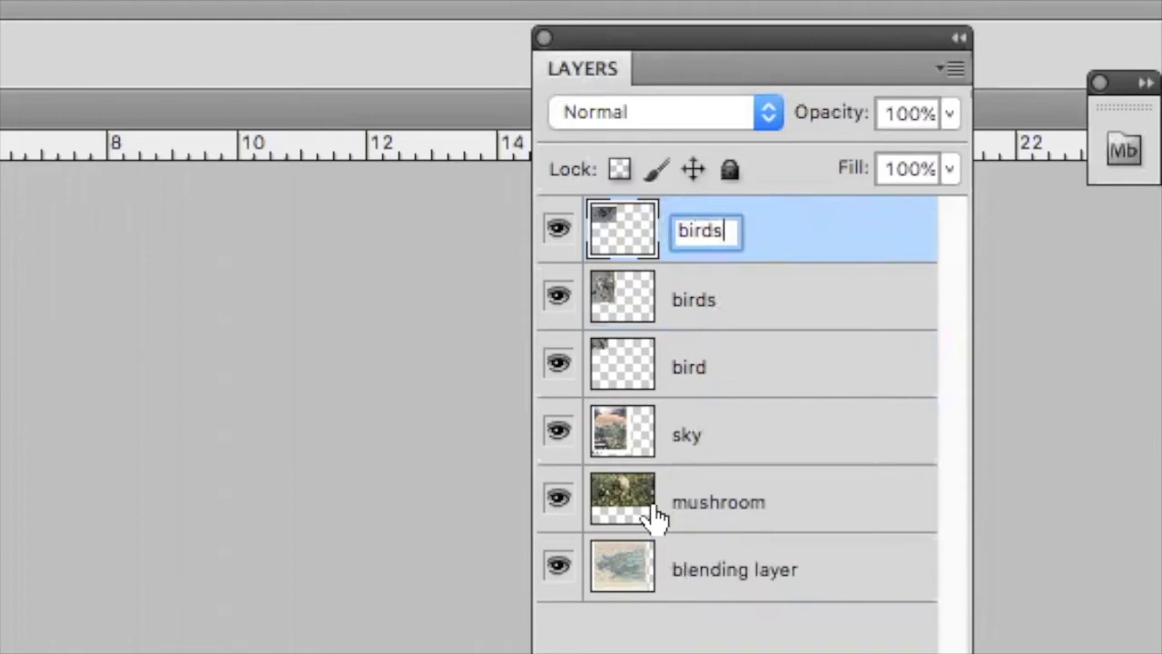
Move the sky layer below the mushroom layer and hide the mushroom and all bird layers
left_click_drag(626, 431, 628, 520)
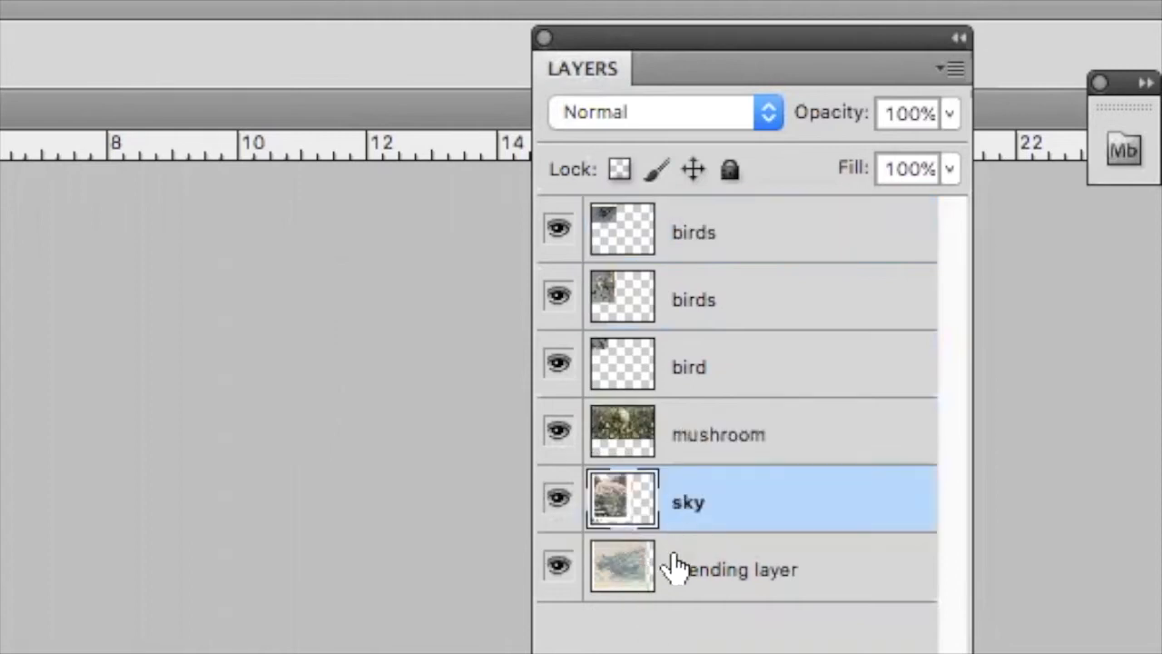
left_click_drag(677, 574, 670, 597)
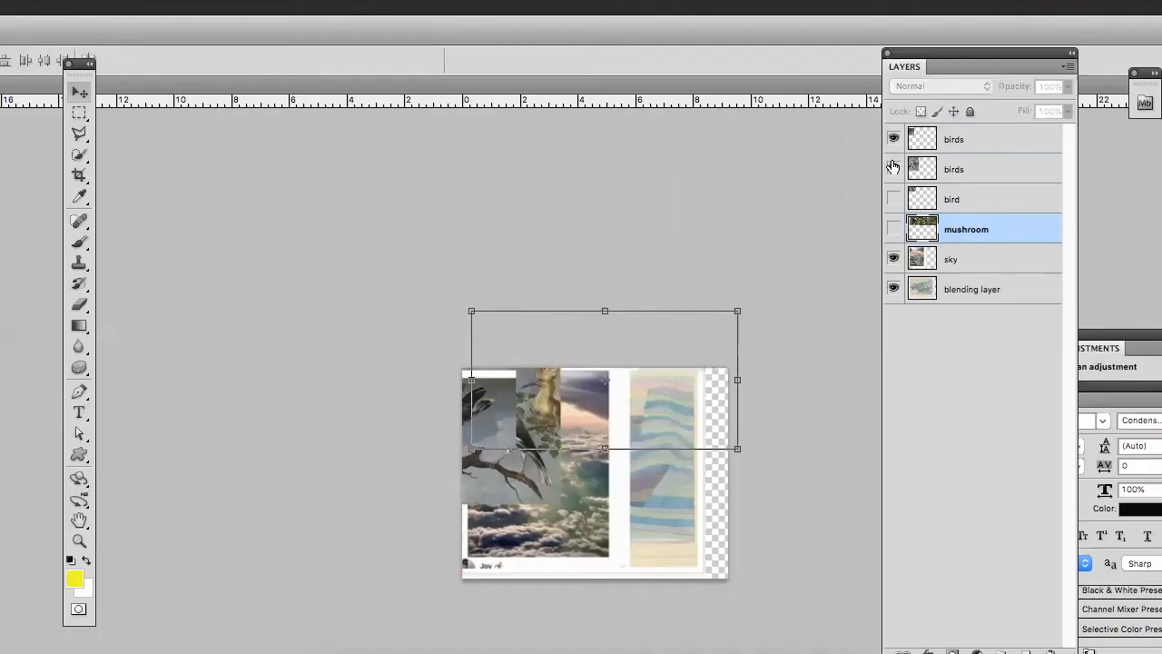
left_click(894, 169)
left_click(893, 139)
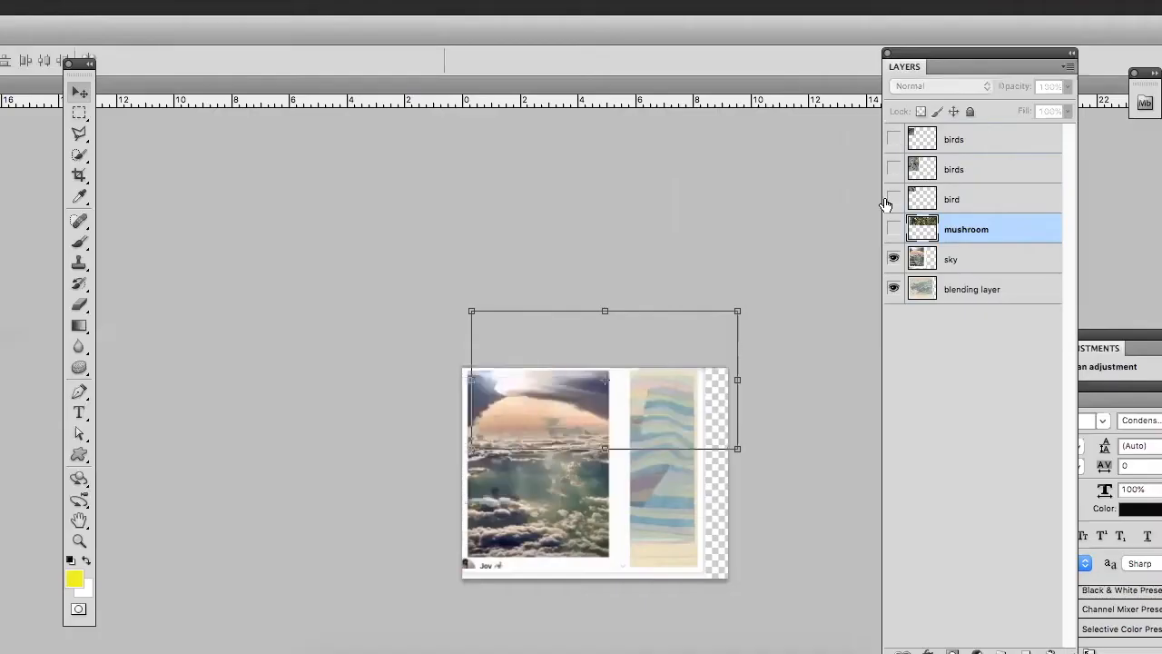
Enlarge the sky picture past the canvas's lower edge and raise the blending layer above it
left_click(558, 513)
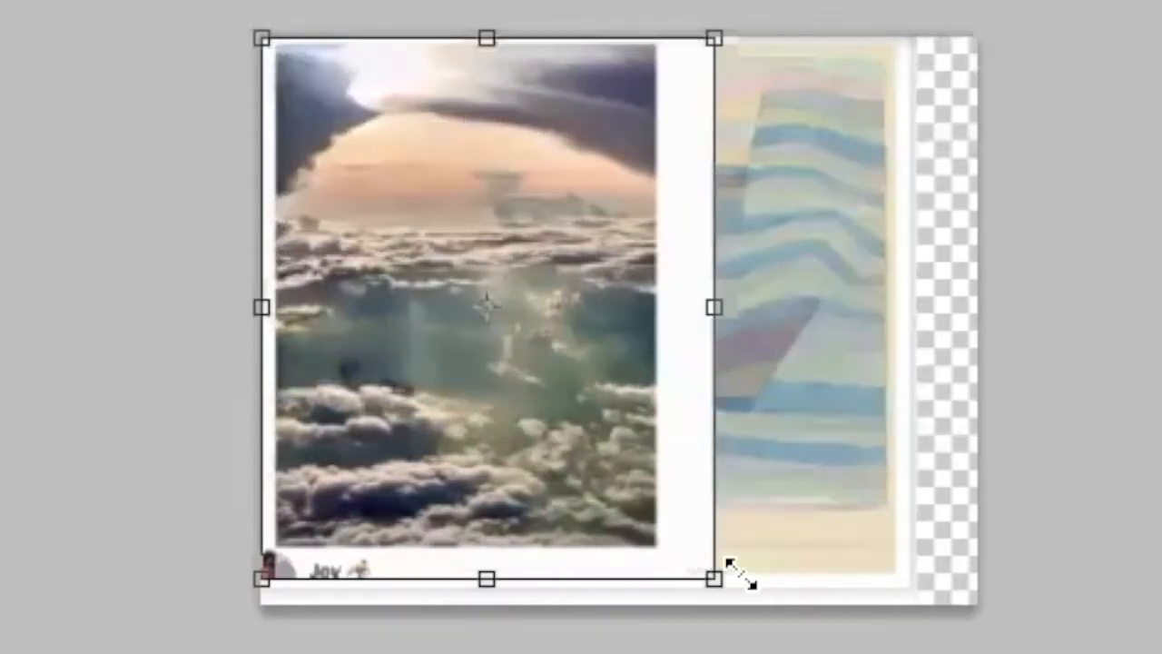
left_click_drag(740, 572, 790, 635)
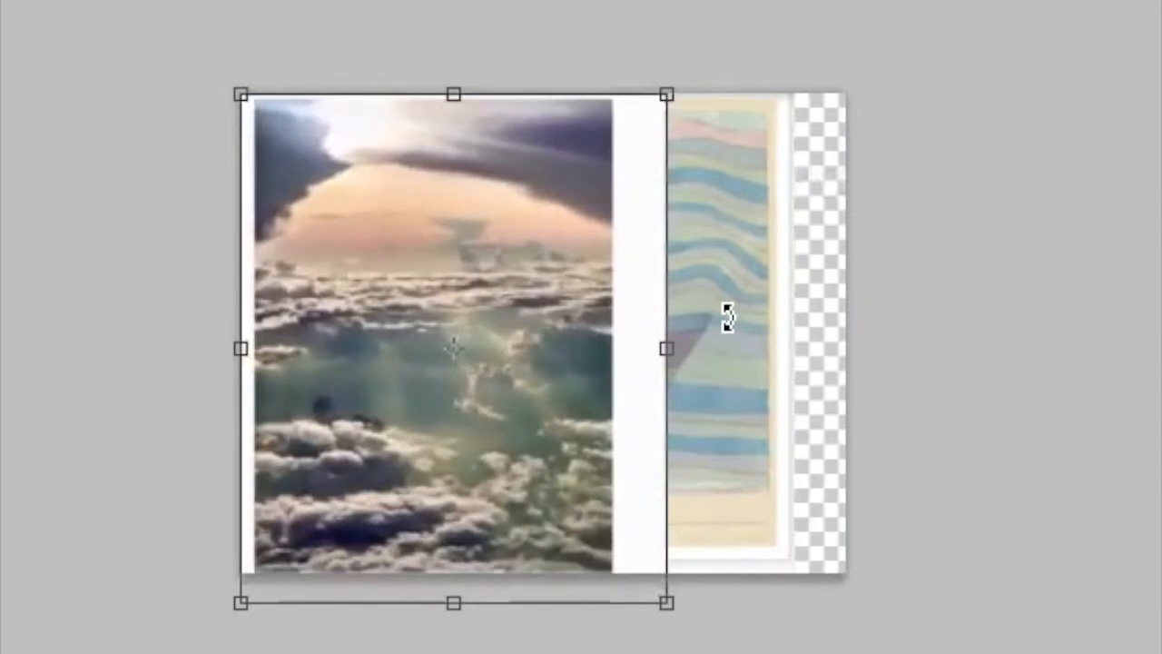
left_click(766, 175)
mouse_move(738, 176)
left_mouse_down()
mouse_move(667, 181)
mouse_move(752, 163)
left_mouse_up()
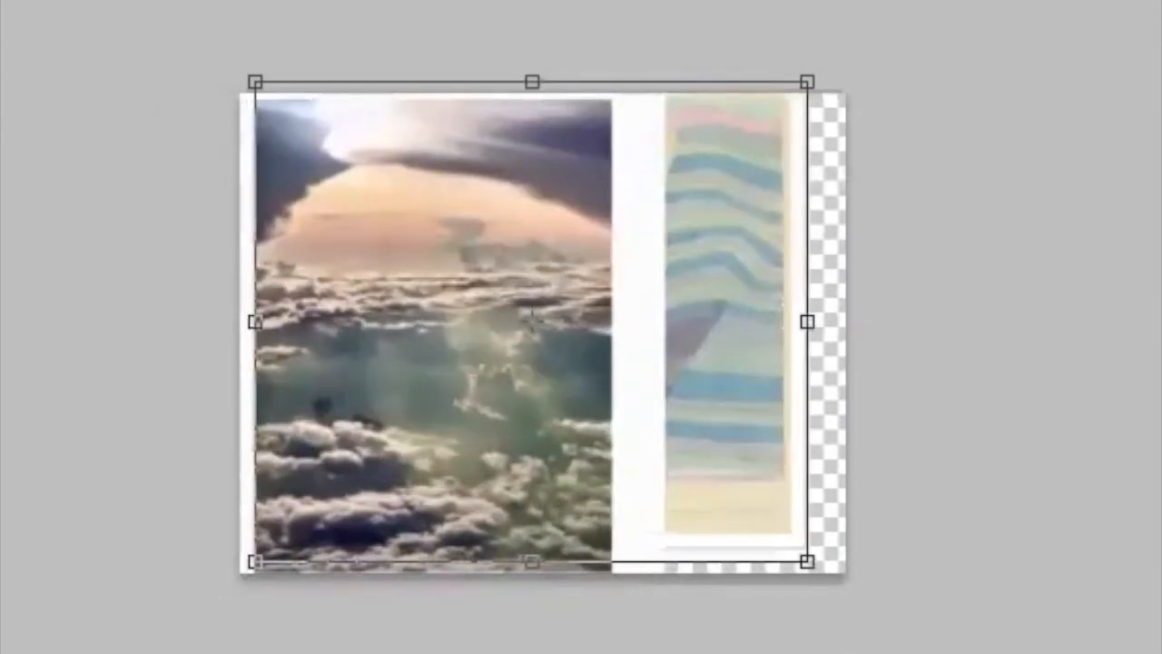
key("ctrl+]")
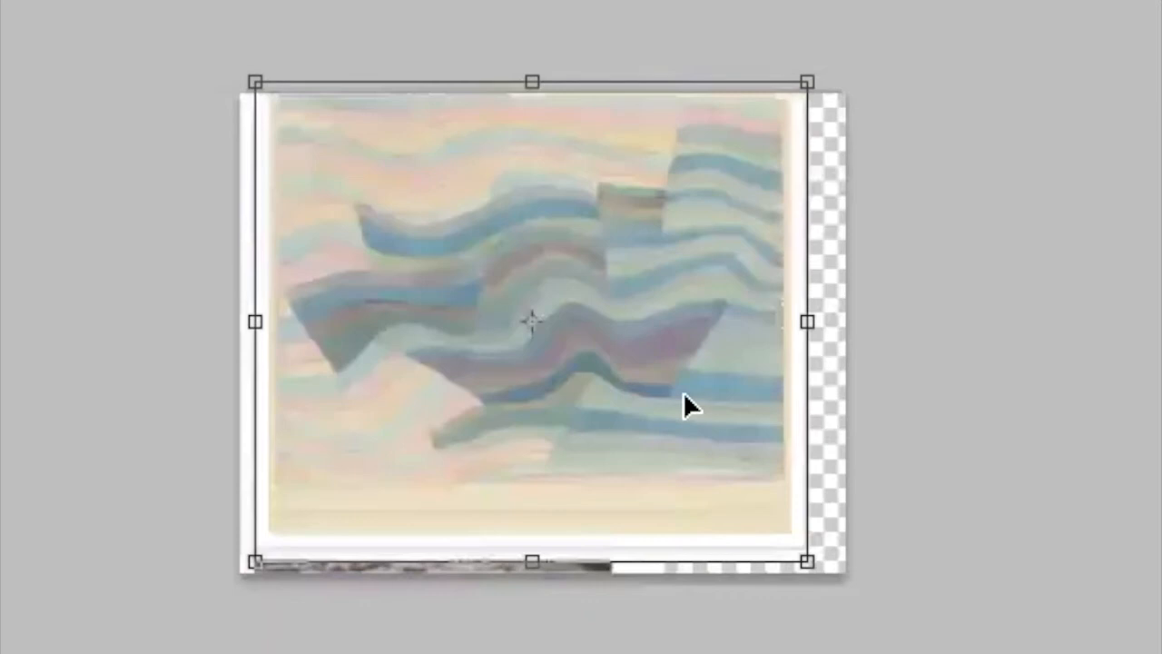
Rotate the blending layer a quarter turn over the sky picture and set its blend mode to Overlay
left_click_drag(286, 11, 743, 150)
left_click_drag(742, 147, 746, 154)
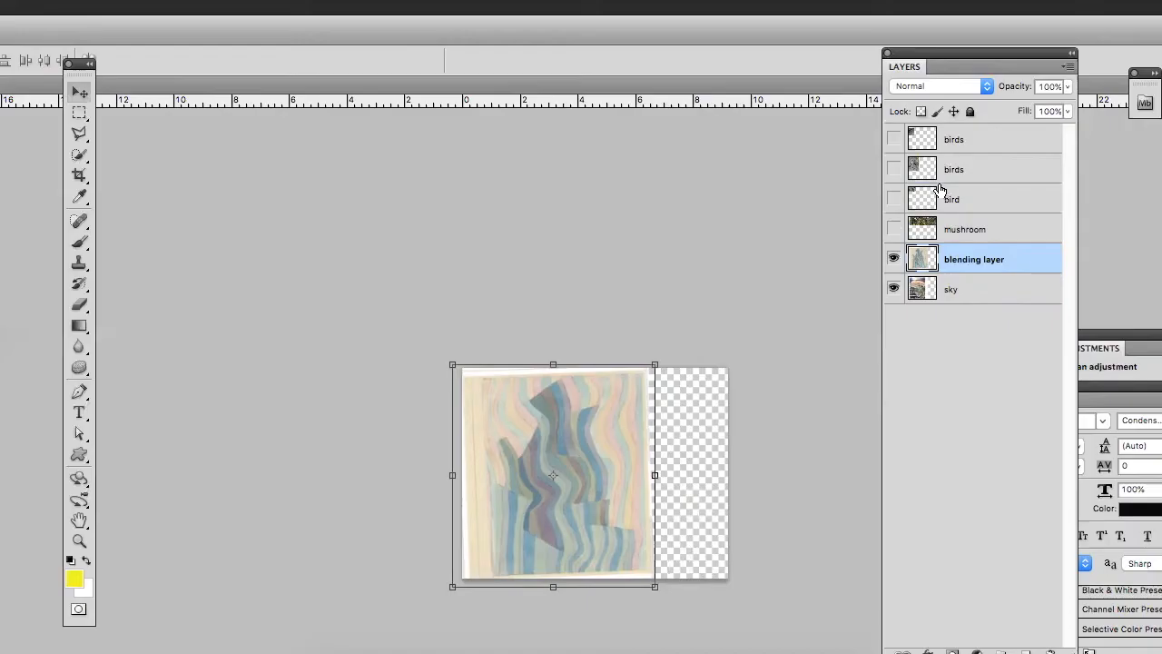
left_click(931, 88)
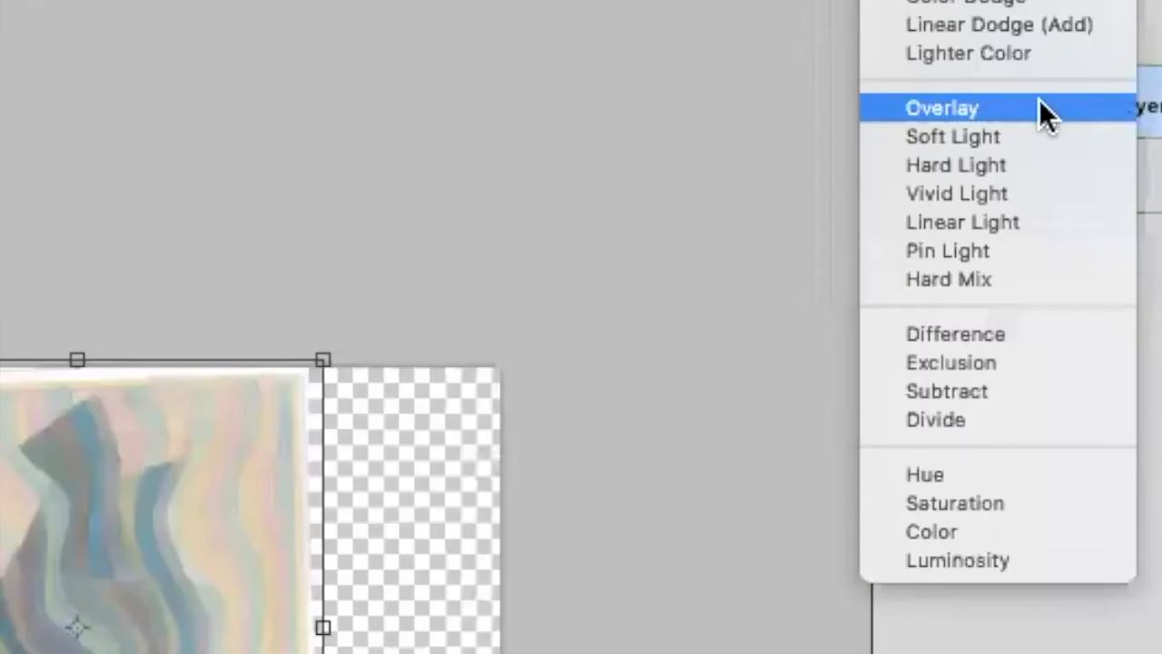
left_click(952, 262)
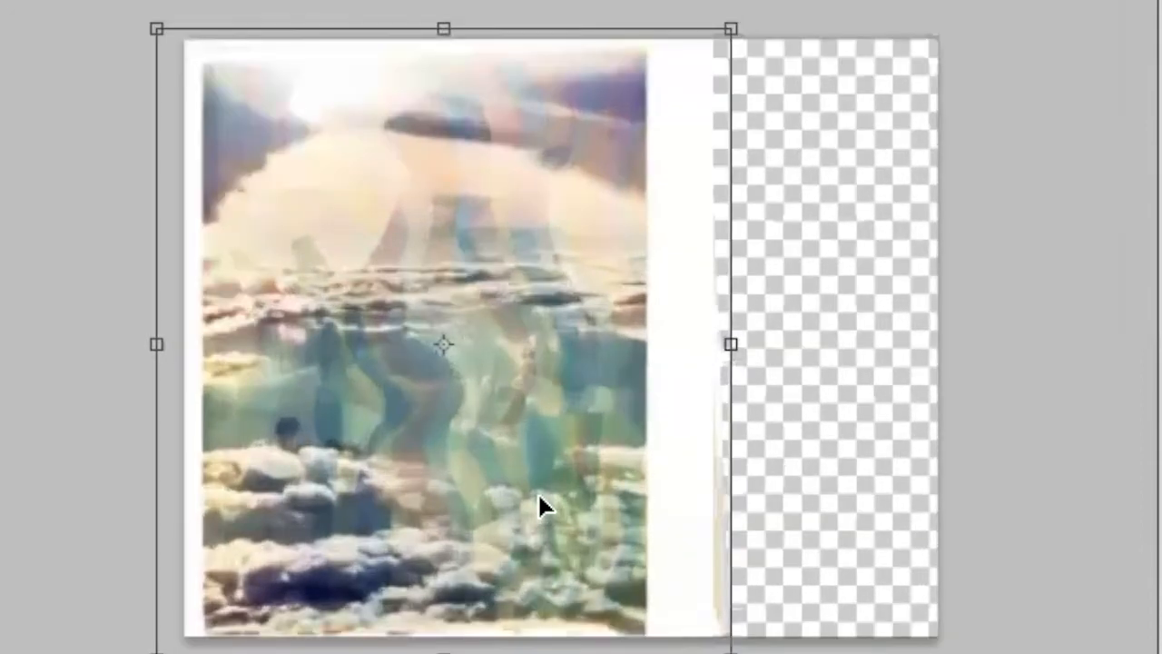
key("Return")
Select the mushroom with Quick Selection, invert the selection and delete the surrounding grass
left_click_drag(586, 231, 604, 472)
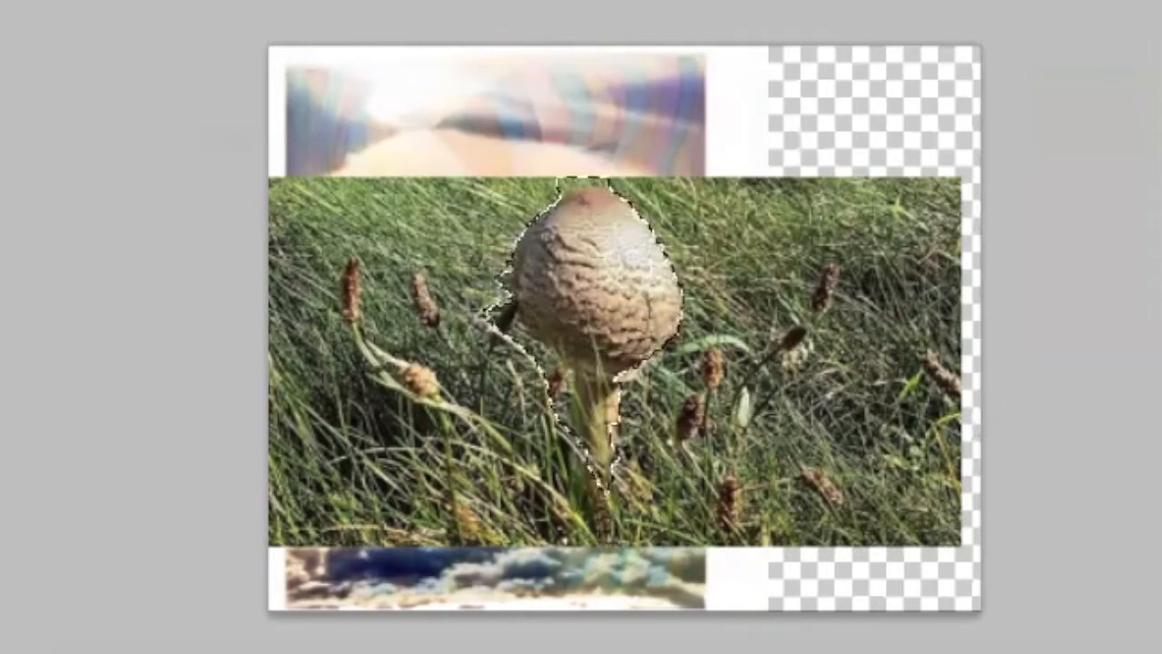
left_click(91, 2)
left_click(100, 1)
key("Delete")
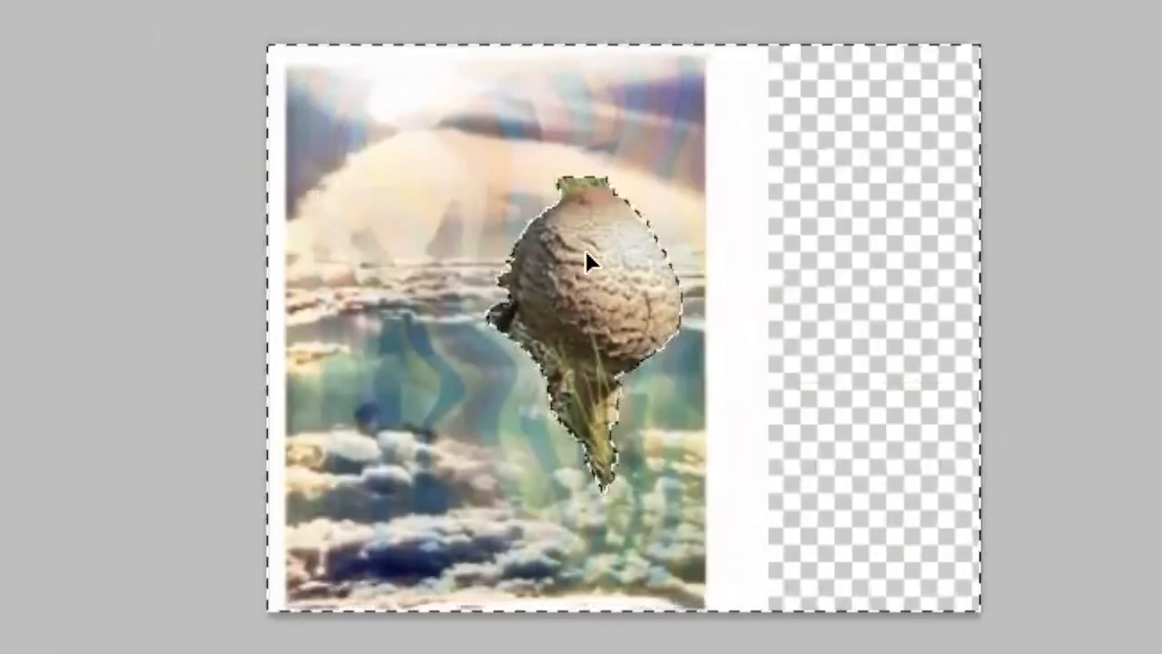
Move the mushroom cutout to the lower edge of the sky and reposition the blending layer over the picture
left_click_drag(586, 252, 450, 428)
key("ctrl+d")
key("ctrl+t")
left_click_drag(525, 429, 603, 510)
left_click_drag(551, 405, 504, 136)
left_click_drag(494, 316, 792, 193)
left_click_drag(426, 456, 542, 451)
left_click(610, 310)
left_click(847, 295)
left_click(768, 327)
left_click_drag(433, 447, 464, 464)
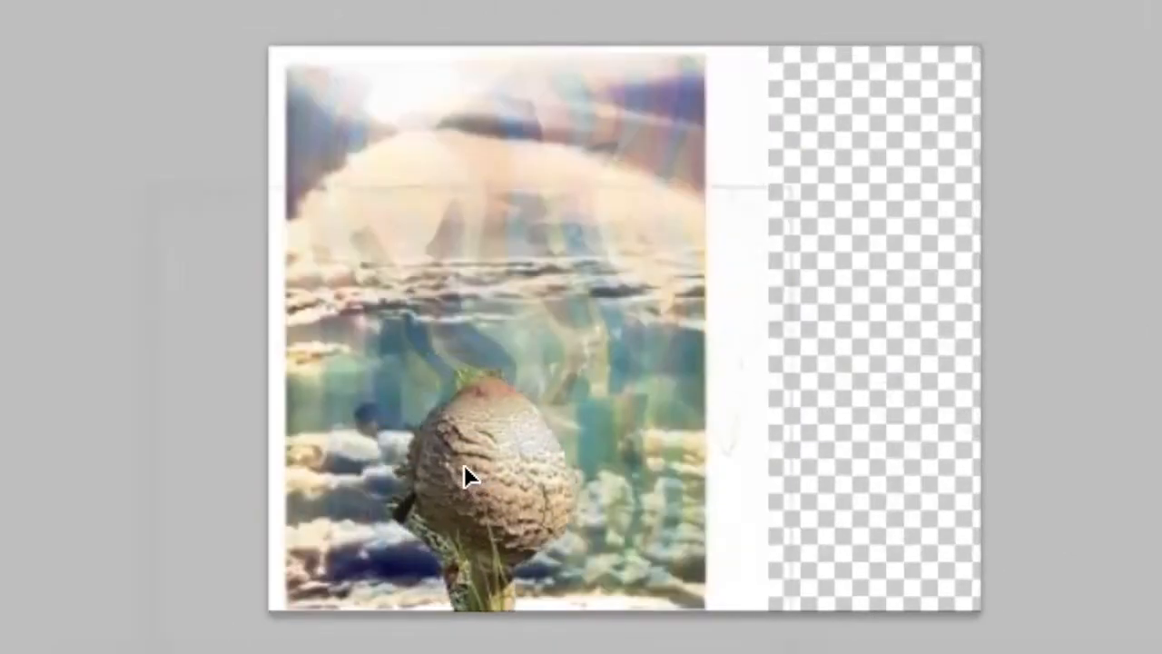
Rotate the sky picture upside down and shift it into place behind the mushroom
left_click_drag(547, 33, 500, 611)
mouse_move(611, 307)
left_mouse_down()
mouse_move(603, 279)
mouse_move(599, 317)
left_mouse_up()
key("Return")
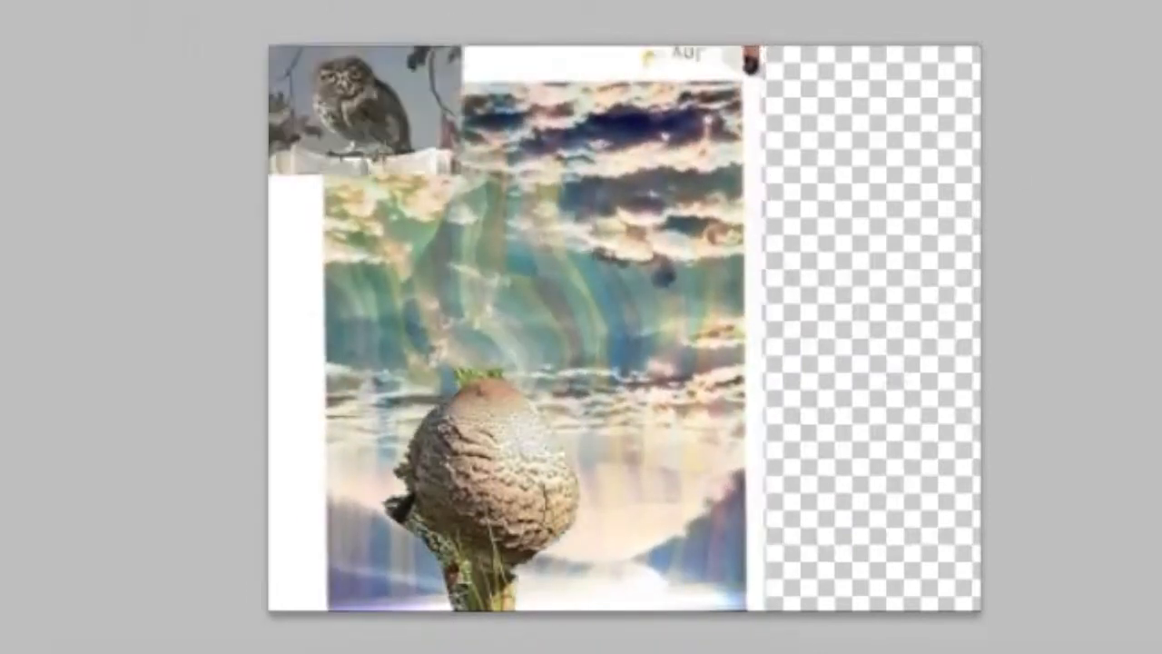
Move the owl picture onto the upper sky, select the owl with Quick Selection and delete everything around it
left_click_drag(405, 106, 510, 189)
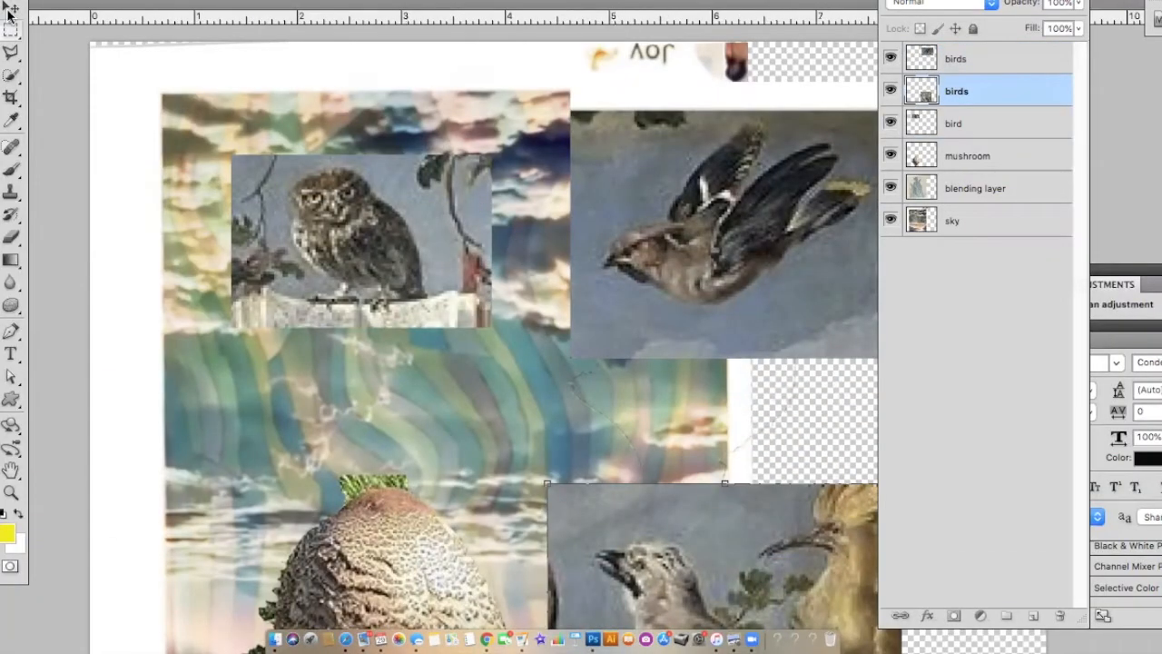
left_click_drag(337, 234, 330, 243)
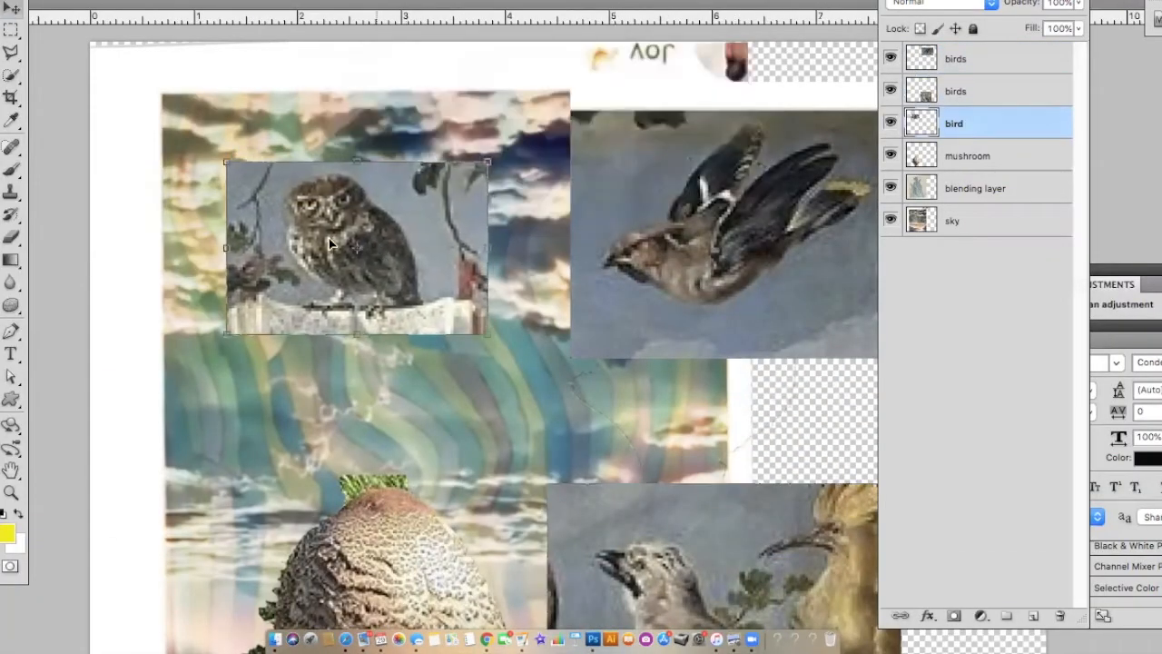
left_click(10, 75)
mouse_move(329, 201)
left_mouse_down()
mouse_move(349, 250)
mouse_move(391, 286)
left_mouse_up()
left_click_drag(263, 195, 281, 272)
left_click(312, 181)
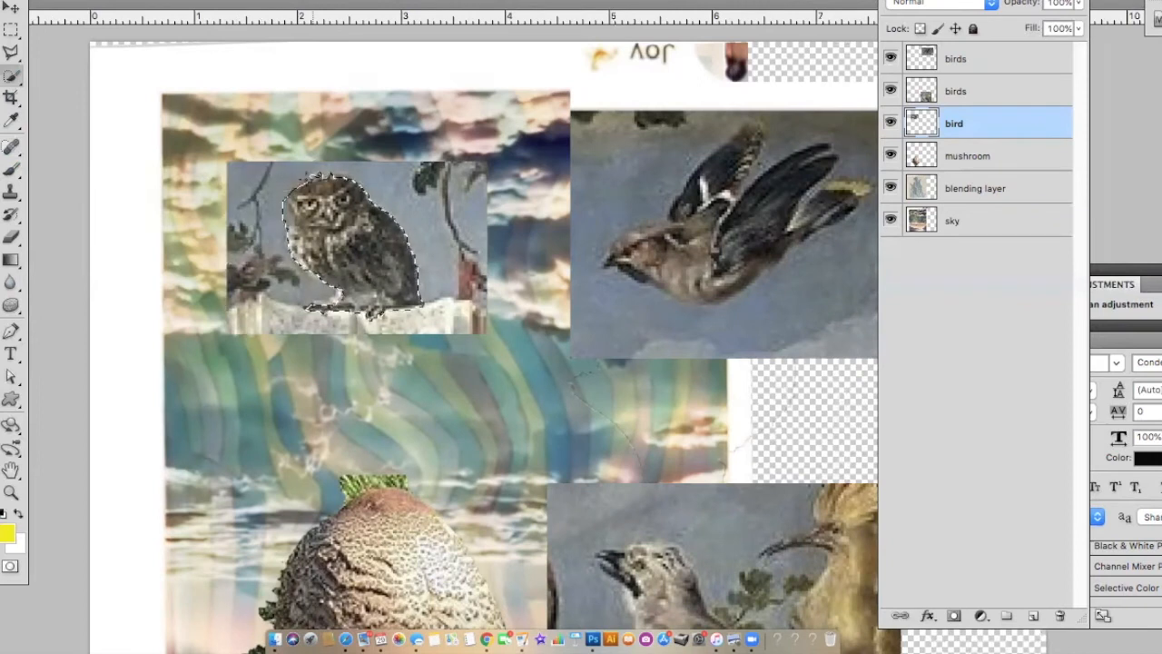
left_click(270, 0)
left_click(274, 0)
key("Delete")
Deselect the owl and erase the leftover ledge beneath its feet
left_click(10, 8)
key("ctrl+d")
key("e")
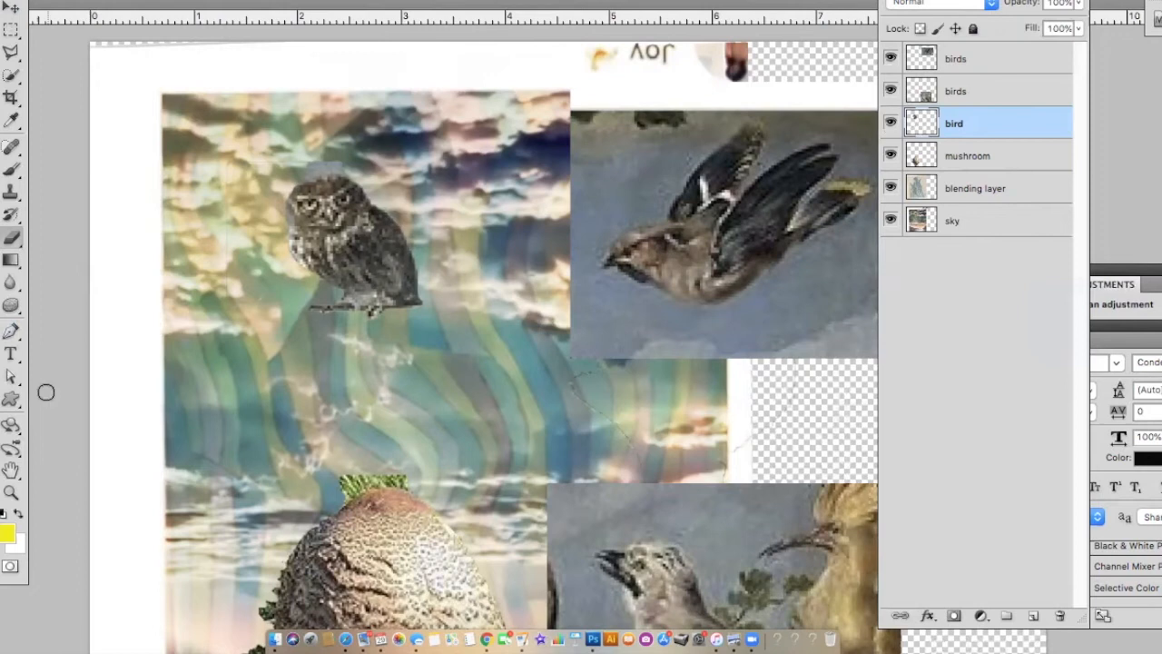
Move the flying bird picture next to the owl and try a Quick Selection on the bird
key("v")
left_click_drag(677, 244, 573, 287)
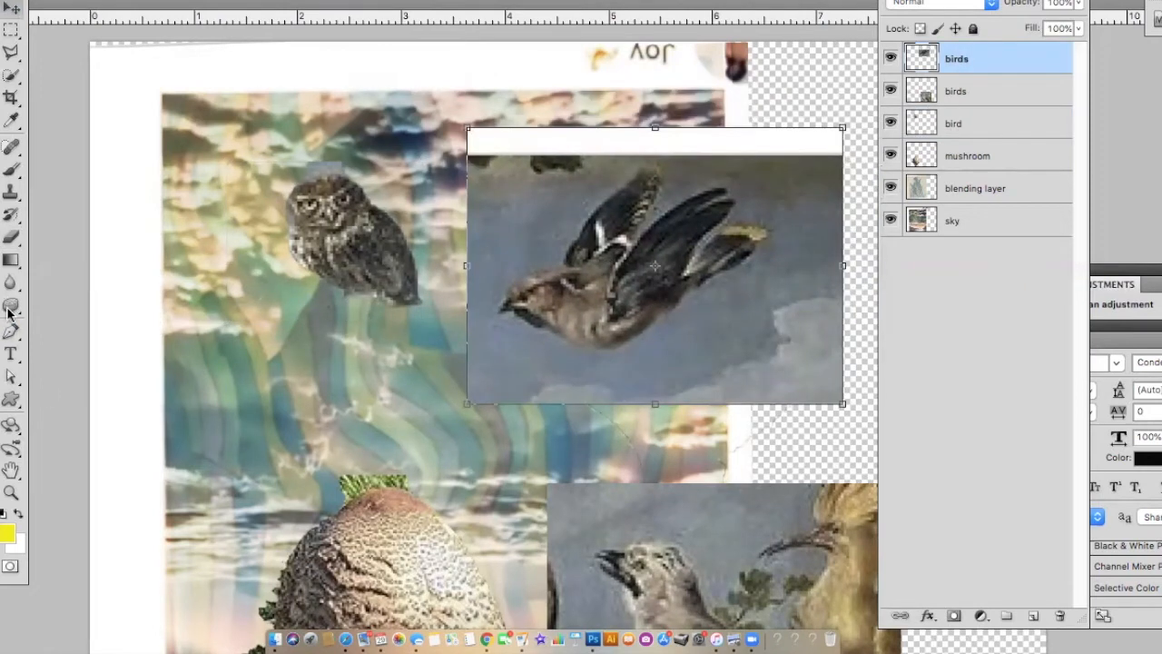
left_click(11, 76)
left_click(695, 272)
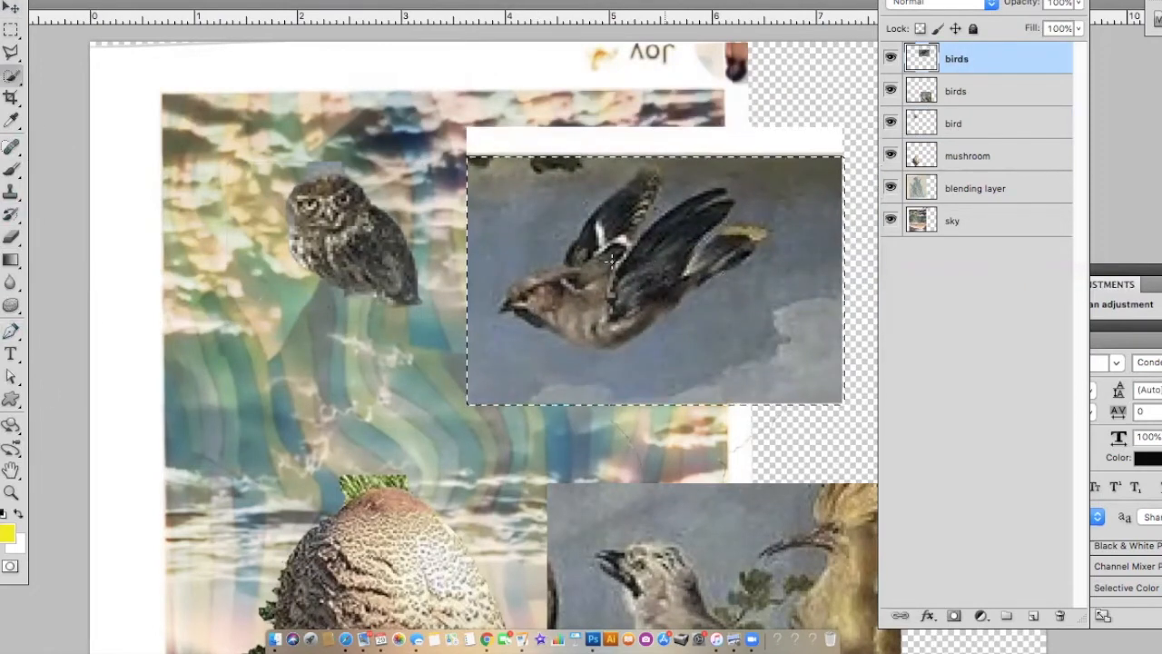
key("ctrl+d")
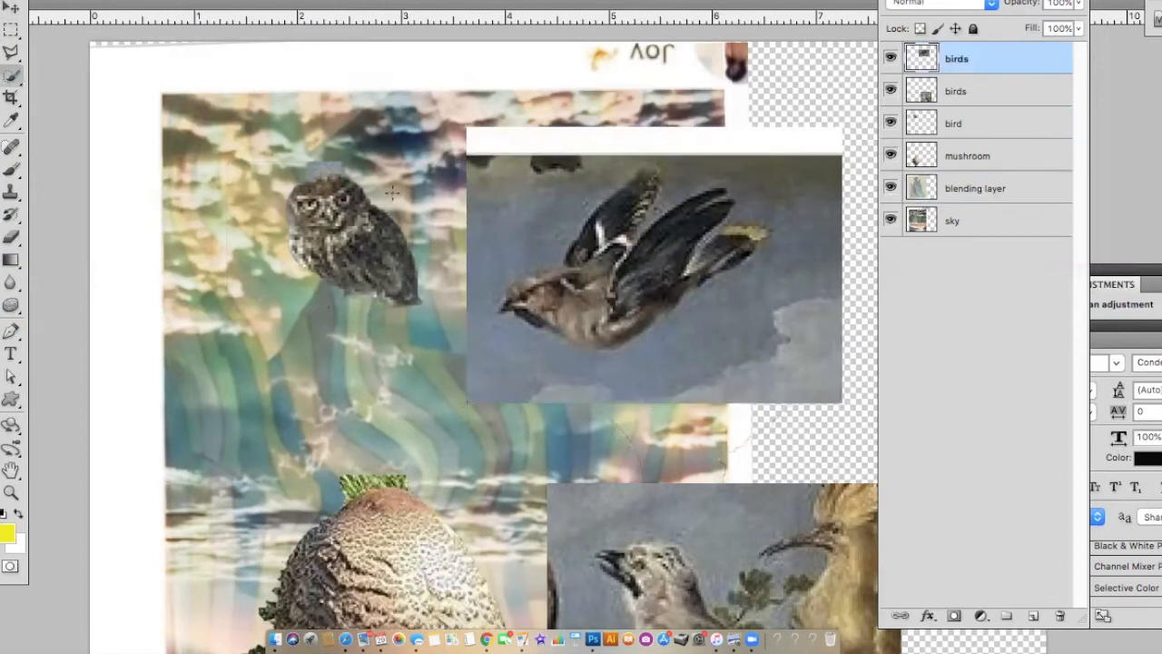
Copy the flying bird's large wing to a new layer and rotate it into place behind the owl
key("ctrl+j")
key("v")
left_click_drag(670, 244, 426, 199)
left_click_drag(446, 157, 469, 149)
Duplicate the wing and mirror the copy onto the owl's other side
left_click_drag(428, 206, 353, 241, "alt")
left_click_drag(474, 301, 154, 305)
left_click_drag(220, 198, 246, 185)
Bring the bird layer with the owl to the top of the stack and rotate the owl slightly between the wings
left_click(953, 188)
left_click_drag(954, 188, 953, 53)
left_click_drag(339, 255, 328, 258)
left_click_drag(233, 146, 132, 100)
key("Return")
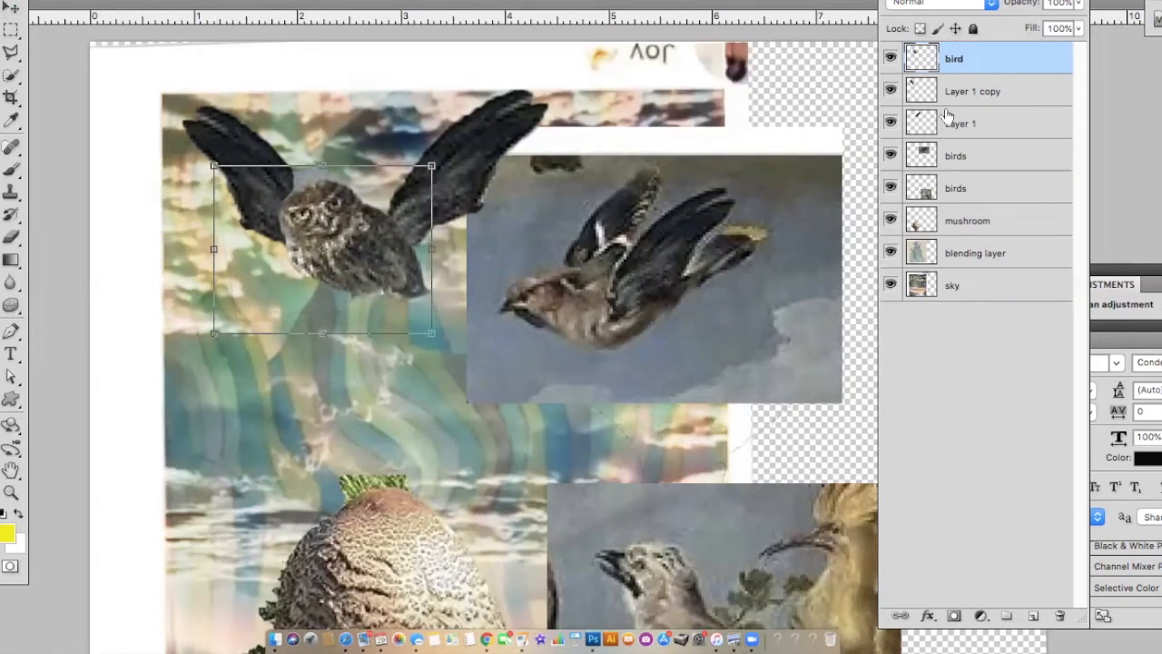
Rotate the mirrored wing copy slightly downward and fit it against the owl's shoulder
left_click_drag(240, 156, 250, 164)
left_click_drag(189, 112, 170, 135)
left_click_drag(238, 168, 255, 177)
key("Return")
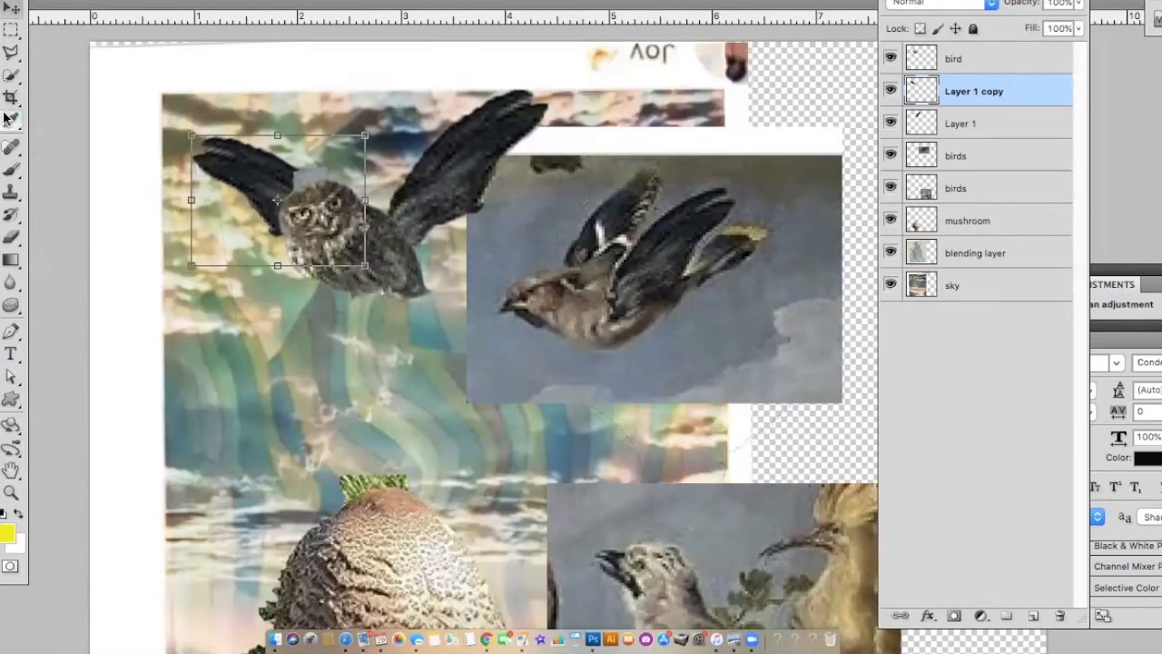
Copy the flying bird's tail to a new layer and rotate it onto the lower end of the owl's body
left_click(10, 74)
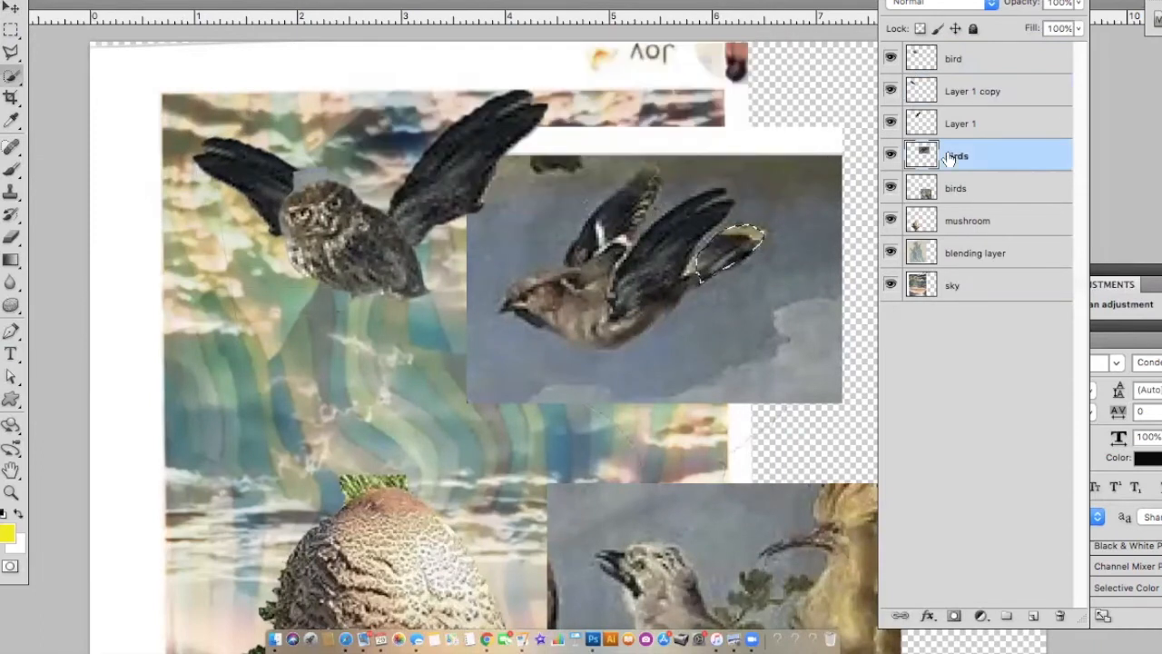
key("super+j")
left_click(11, 8)
left_click_drag(726, 256, 428, 312)
left_click_drag(474, 276, 406, 316)
left_click_drag(389, 272, 419, 253)
left_click_drag(430, 332, 409, 307)
Move the flying bird picture sideways, away from the owl
left_click(956, 188)
key("Return")
left_click_drag(646, 244, 758, 245)
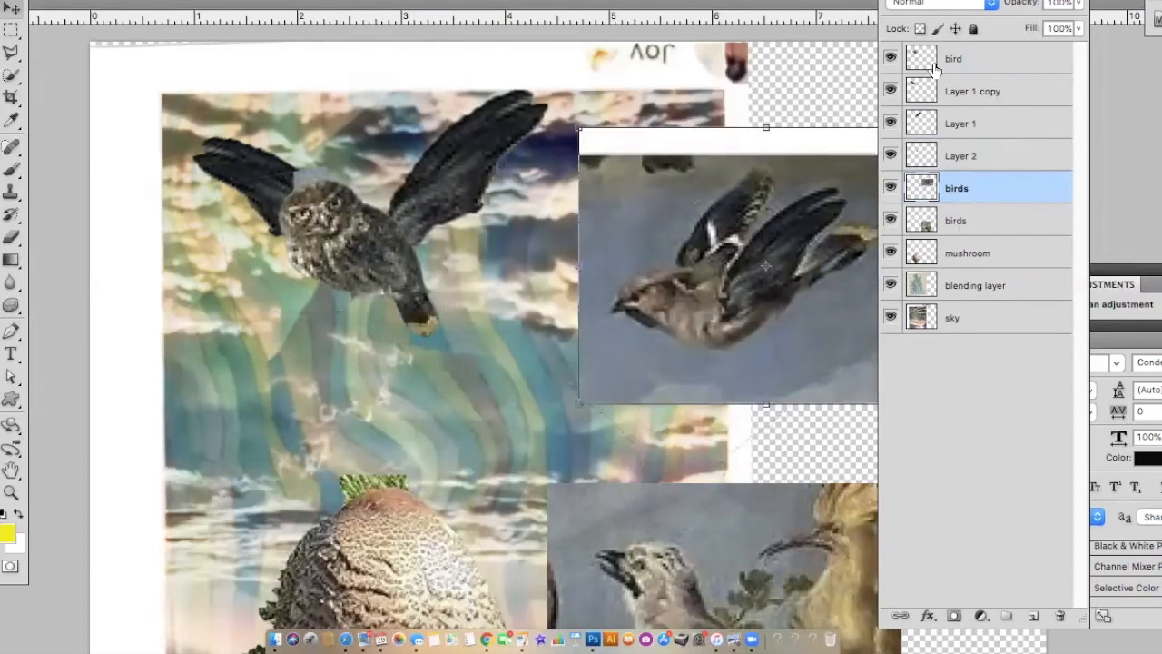
Group the owl layer with its two wing layers
left_click(935, 69)
left_click(963, 124, "shift")
key("super+g")
Try a Perspective transform on the group with the owl and wings
left_click(118, 0)
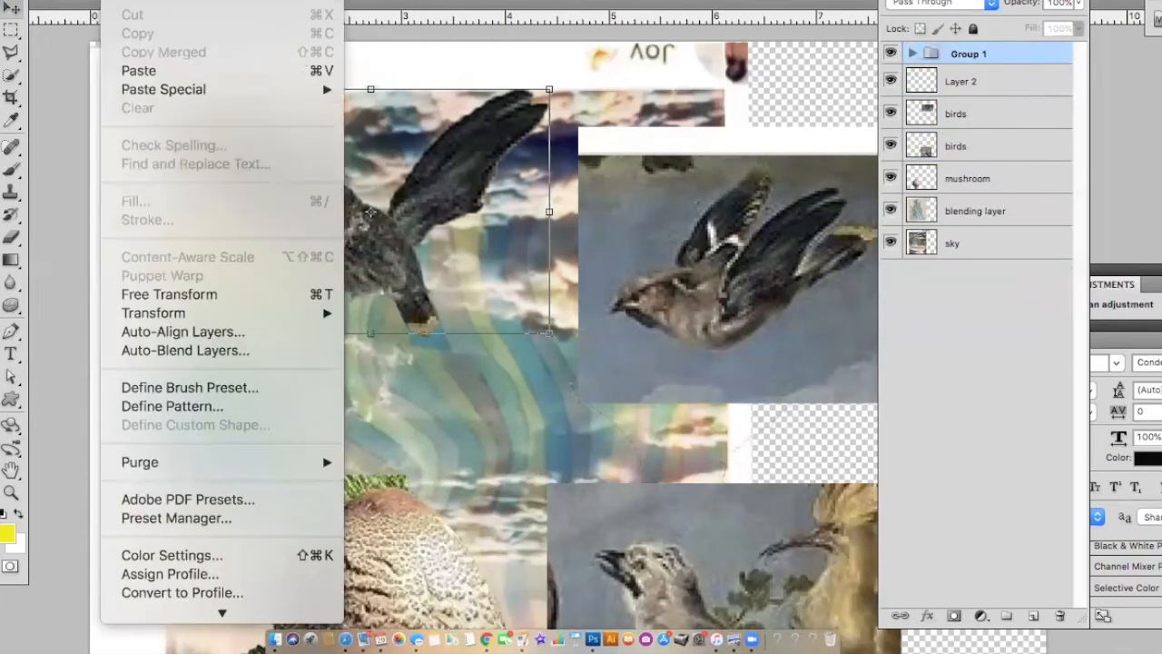
mouse_move(165, 318)
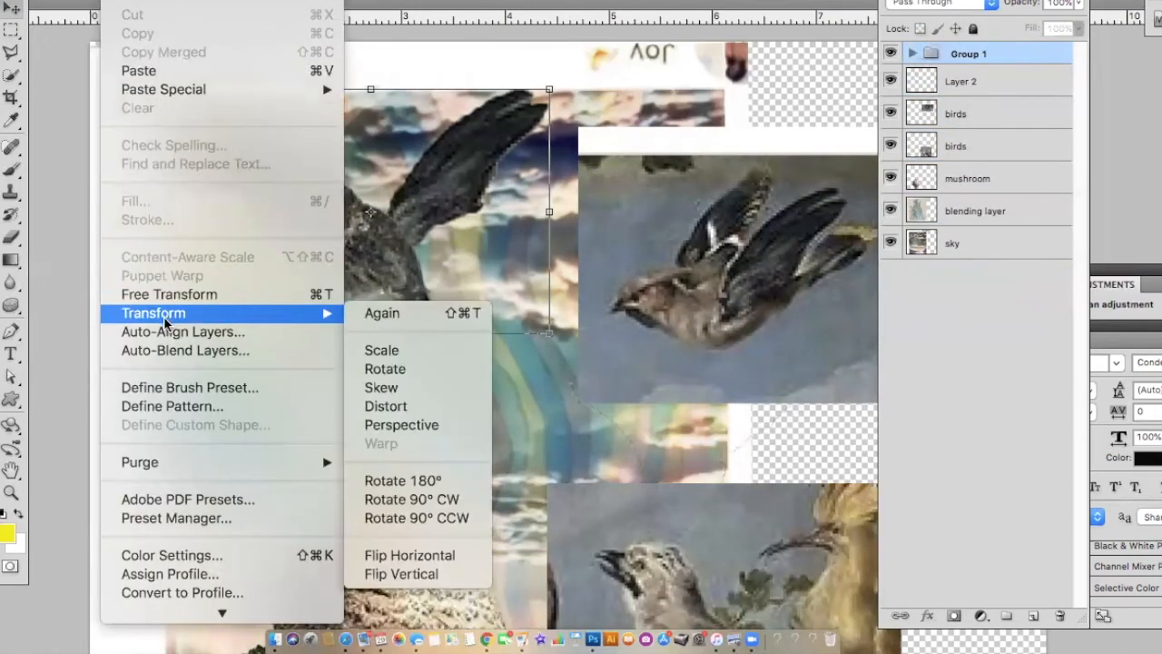
left_click(417, 425)
left_click_drag(554, 335, 481, 408)
key("Return")
key("super+z")
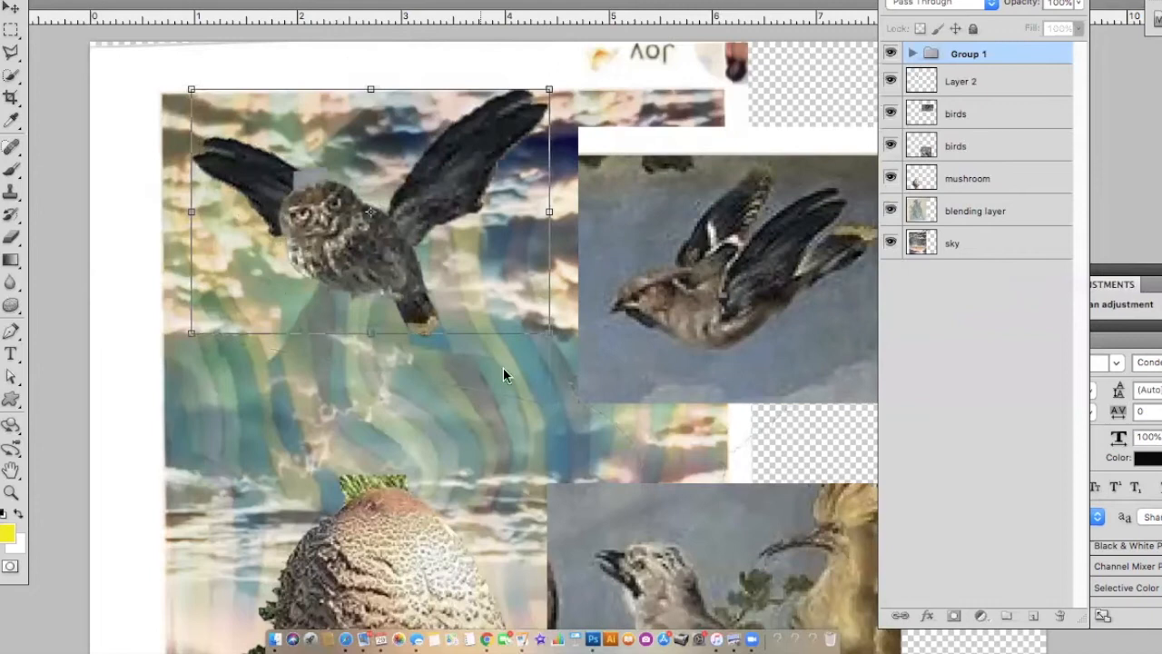
key("Escape")
Move the tail layer into the group with the owl and wings
left_click(891, 114)
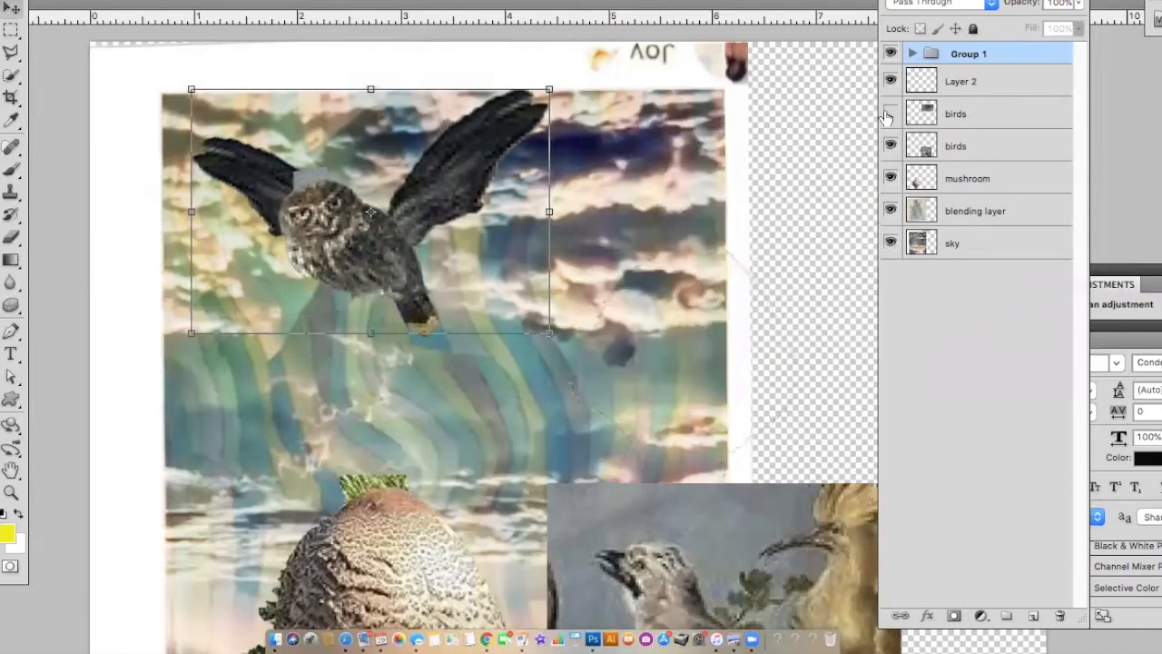
left_click(891, 114)
left_click_drag(961, 81, 1060, 616)
Distort the owl group by pulling one lower corner downward and move it further across the sky
left_click(112, 3)
mouse_move(159, 314)
left_click(377, 410)
left_click_drag(549, 338, 529, 396)
key("Return")
left_click_drag(391, 282, 523, 325)
Move the blending layer to the top of the stack and shift the flying bird picture down, clear of the owl's wing
left_click(613, 357)
left_click_drag(975, 179, 976, 45)
key("super+minus")
left_click_drag(755, 522, 742, 554)
left_click(767, 290)
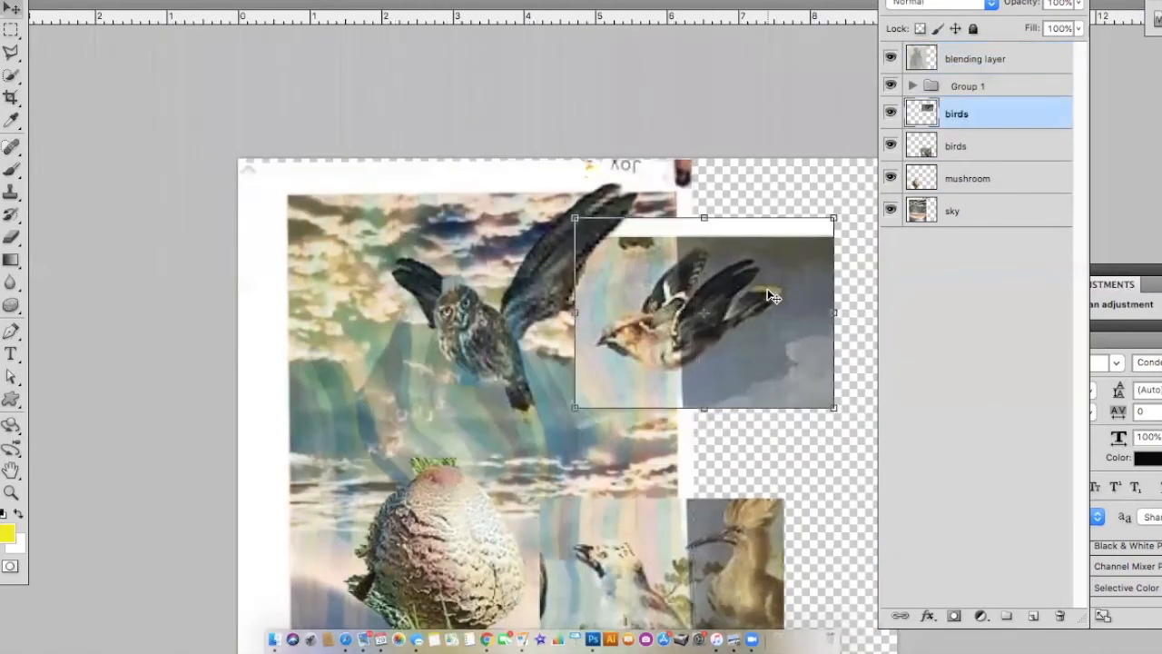
left_click_drag(772, 295, 787, 386)
Enlarge the owl group and position it above the mushroom
left_click(482, 354)
left_click_drag(190, 160, 217, 189)
left_click(949, 118)
left_click(926, 92)
left_click_drag(391, 180, 262, 128)
left_click_drag(389, 268, 427, 321)
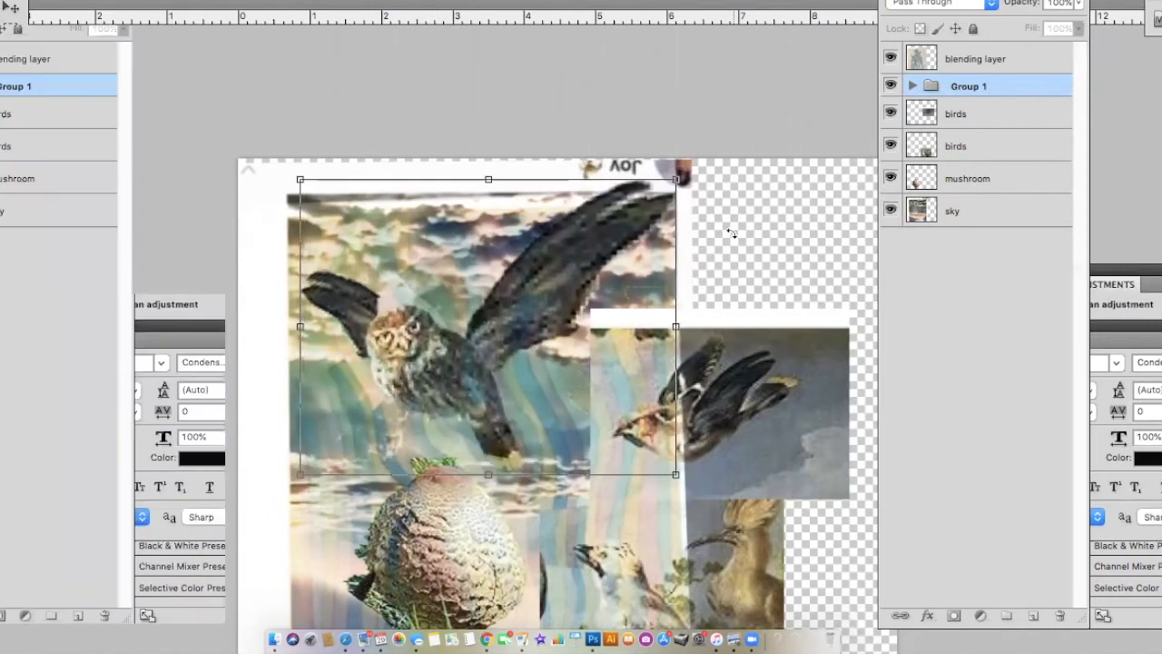
Cut a wide horizontal band out of the middle of the sky layer using a rectangular selection
left_click_drag(183, 3, 195, 0)
left_click(425, 385)
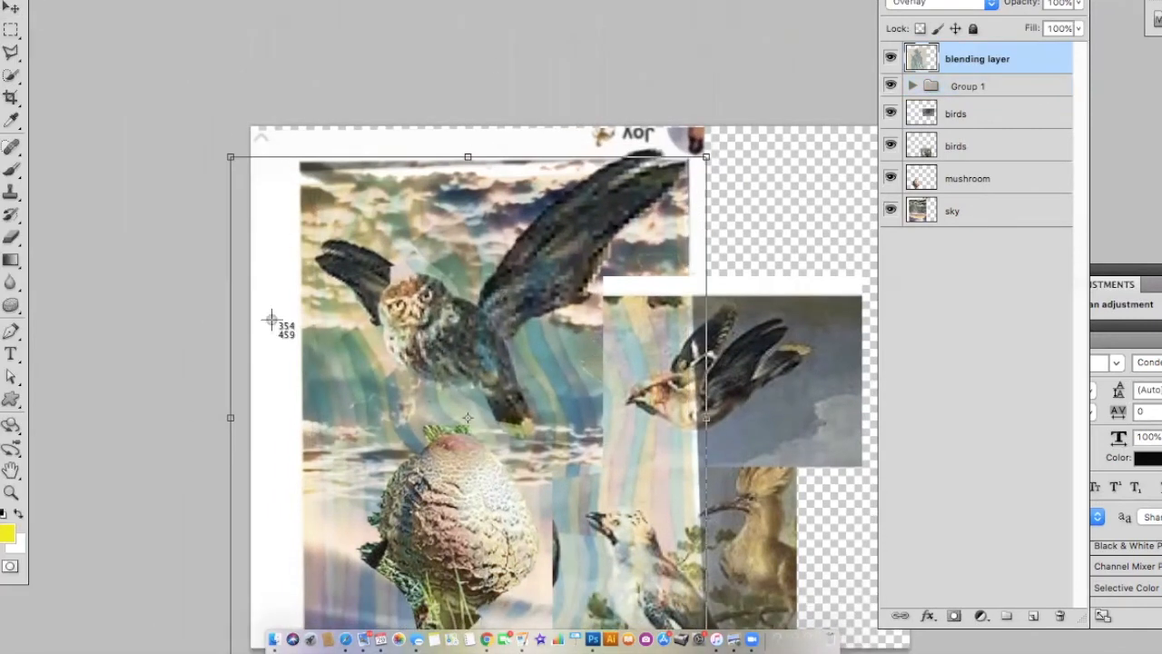
left_click(543, 458)
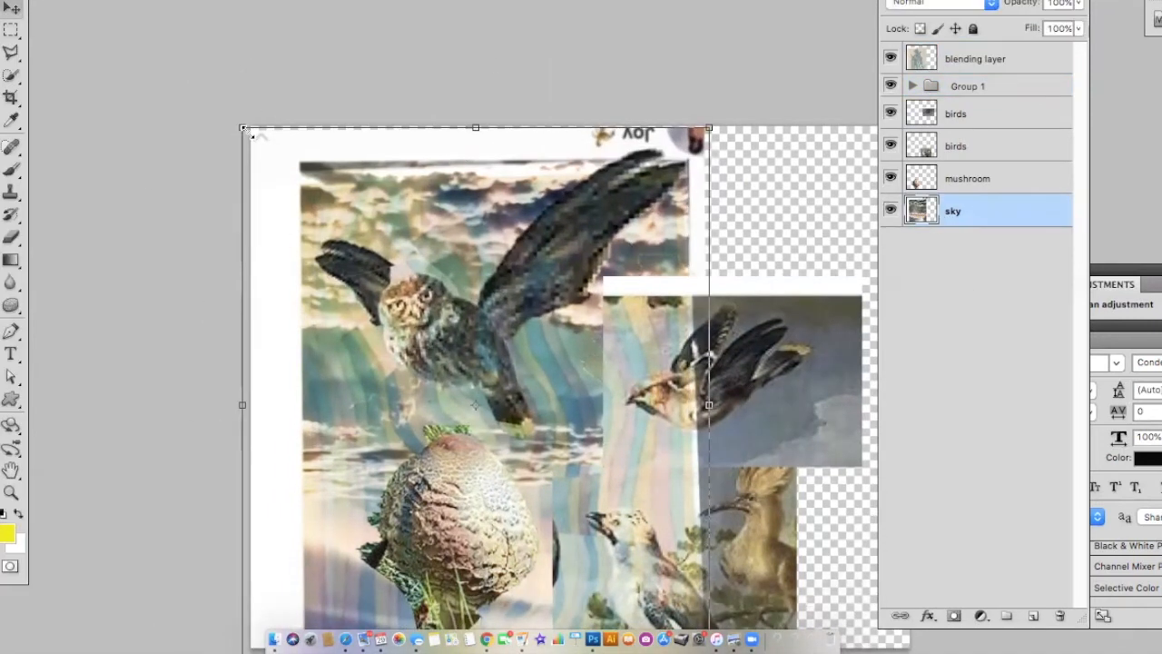
key("m")
left_click_drag(299, 333, 809, 483)
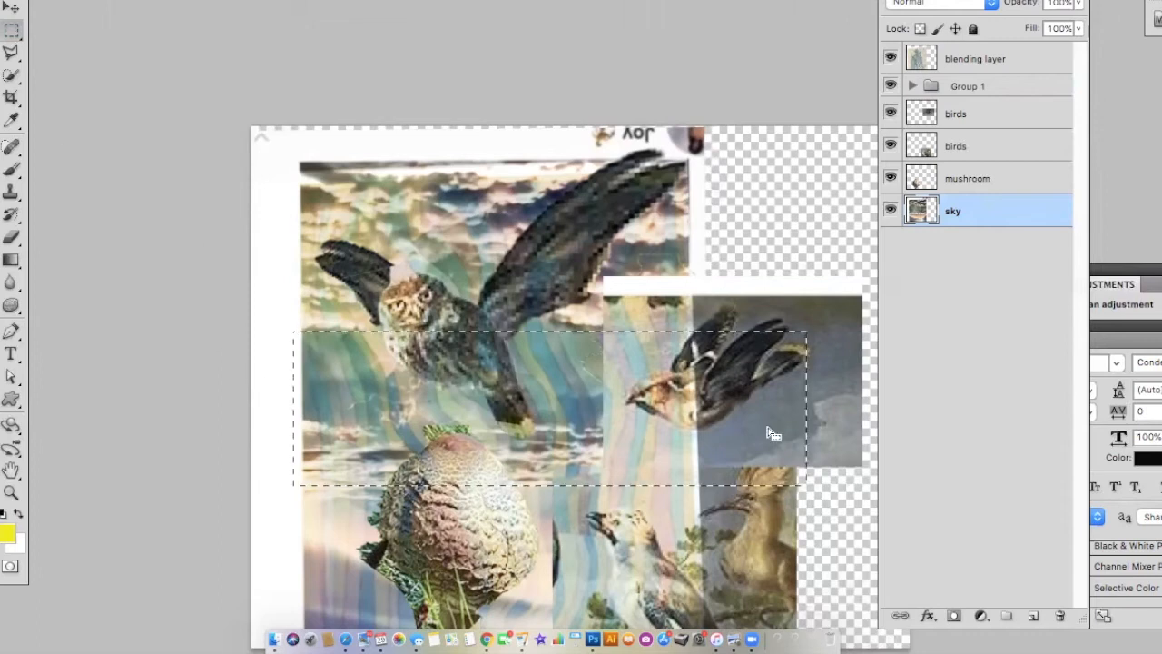
left_click_drag(776, 303, 118, 538)
key("Delete")
key("v")
left_click_drag(424, 206, 445, 233)
key("super+z")
left_click(534, 345)
left_click(427, 233)
Add a layer mask to the flying bird picture and enlarge the eraser brush
key("super+d")
mouse_move(677, 391)
left_mouse_down()
mouse_move(681, 379)
mouse_move(652, 373)
mouse_move(715, 373)
mouse_move(626, 346)
mouse_move(719, 311)
mouse_move(776, 363)
mouse_move(822, 300)
mouse_move(648, 271)
left_mouse_up()
left_click(955, 615)
left_click(679, 379)
left_click(739, 368)
left_click(10, 237)
key("bracketright")
key("bracketright")
key("bracketright")
key("bracketright")
key("bracketright")
key("bracketright")
key("bracketright")
Move the flying bird picture over the owl and bring its layer to the top of the stack
left_click(11, 8)
left_click_drag(657, 361, 425, 343)
left_click(772, 349)
mouse_move(891, 58)
left_mouse_down()
mouse_move(891, 113)
mouse_move(891, 58)
left_mouse_up()
left_click_drag(934, 119, 1037, 53)
Rotate and fit the flying bird picture so its head lies over the owl's head
left_click(319, 396)
left_click_drag(395, 363, 396, 330)
left_click_drag(605, 371, 657, 408)
left_click_drag(368, 351, 372, 336)
left_click_drag(669, 401, 692, 360)
mouse_move(427, 337)
left_mouse_down()
mouse_move(416, 322)
mouse_move(427, 334)
left_mouse_up()
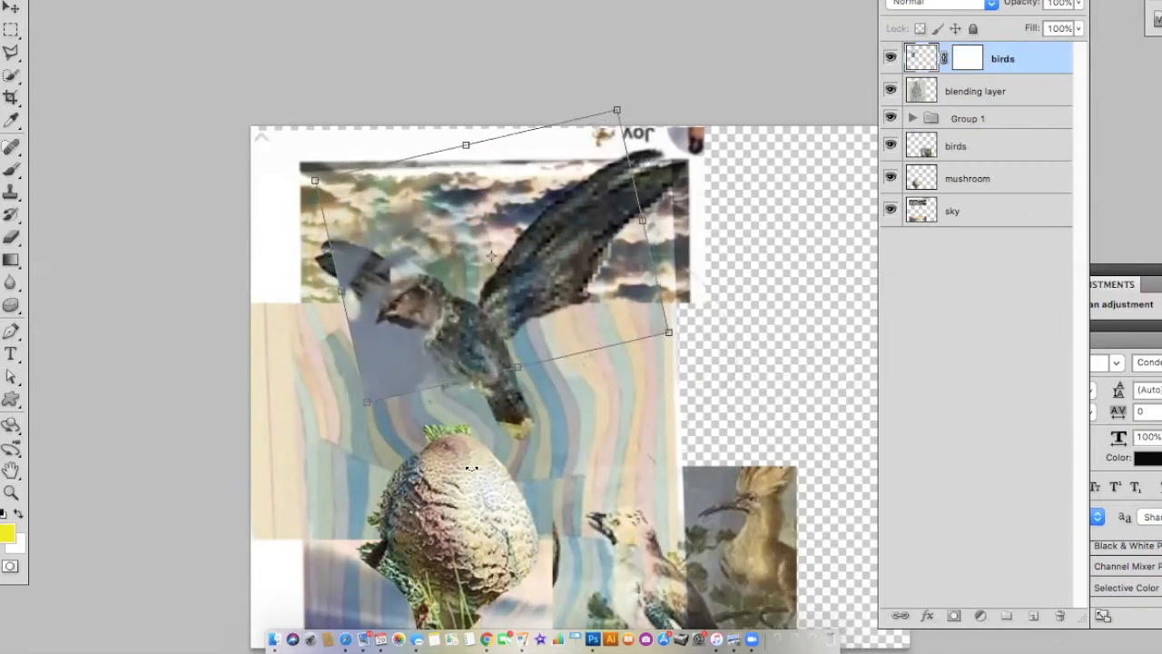
key("Return")
Paint black on the bird picture's mask to hide the grey background over the owl's smaller wing
key("d")
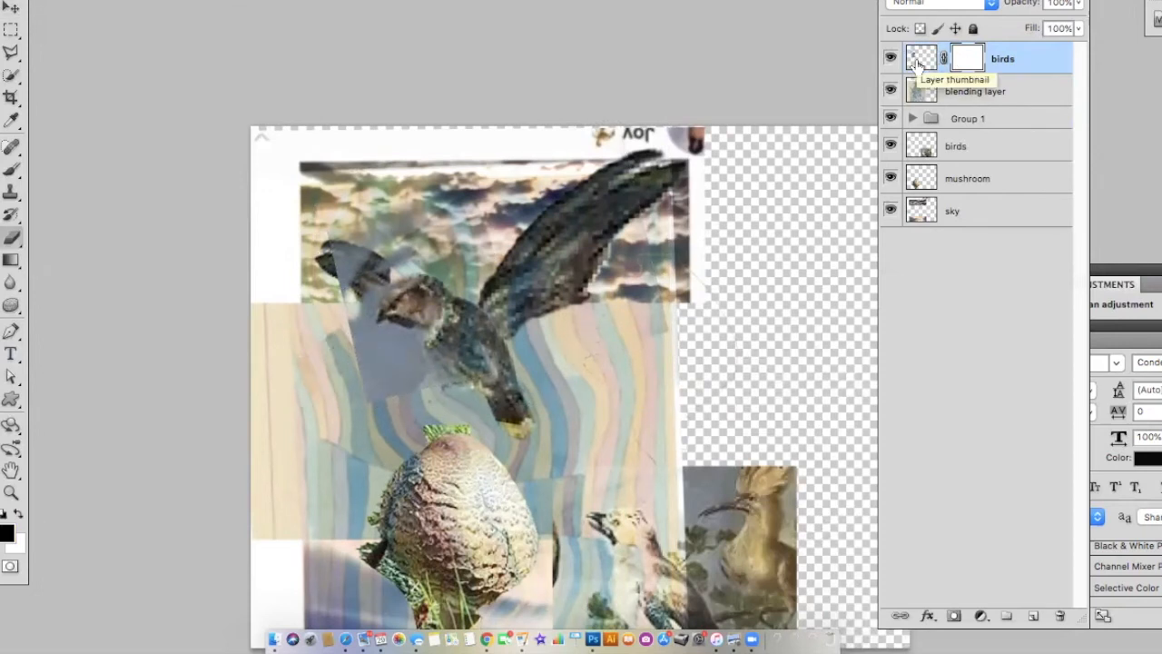
key("b")
mouse_move(380, 379)
left_mouse_down()
mouse_move(349, 362)
mouse_move(351, 335)
mouse_move(388, 257)
left_mouse_up()
Duplicate the perched birds picture and place the copy below the owl's smaller wing, over the canvas edge
key("v")
left_click(696, 542)
scroll(696, 542, "right", 2)
left_click_drag(683, 483, 380, 304)
left_click(210, 540)
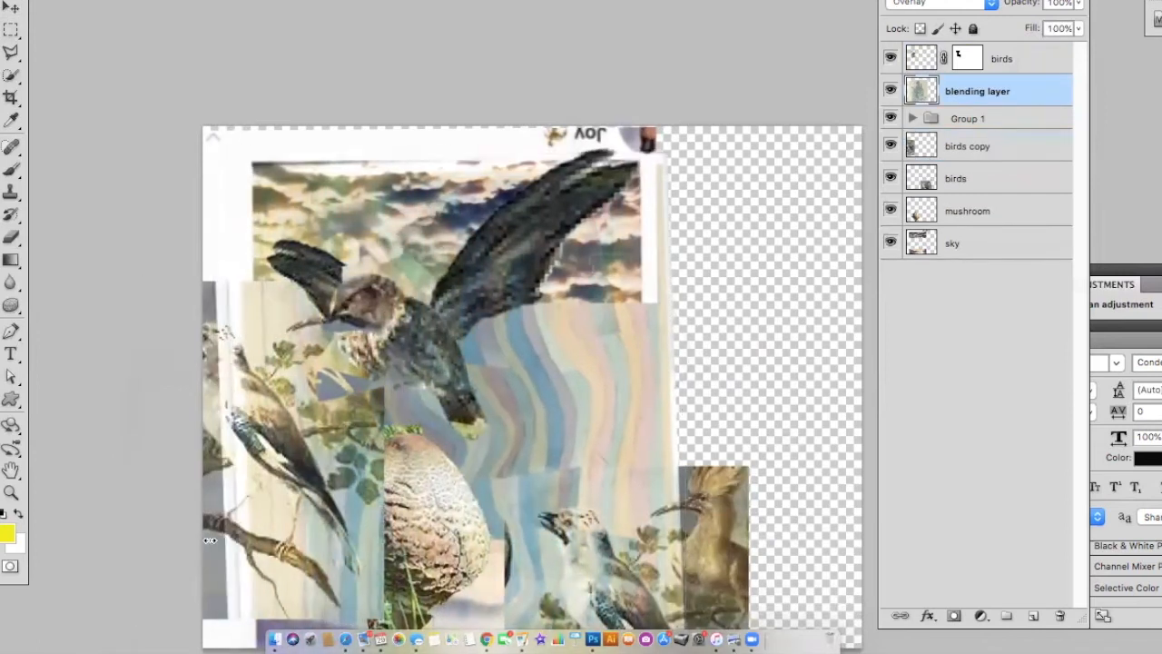
key("Escape")
left_click(209, 400)
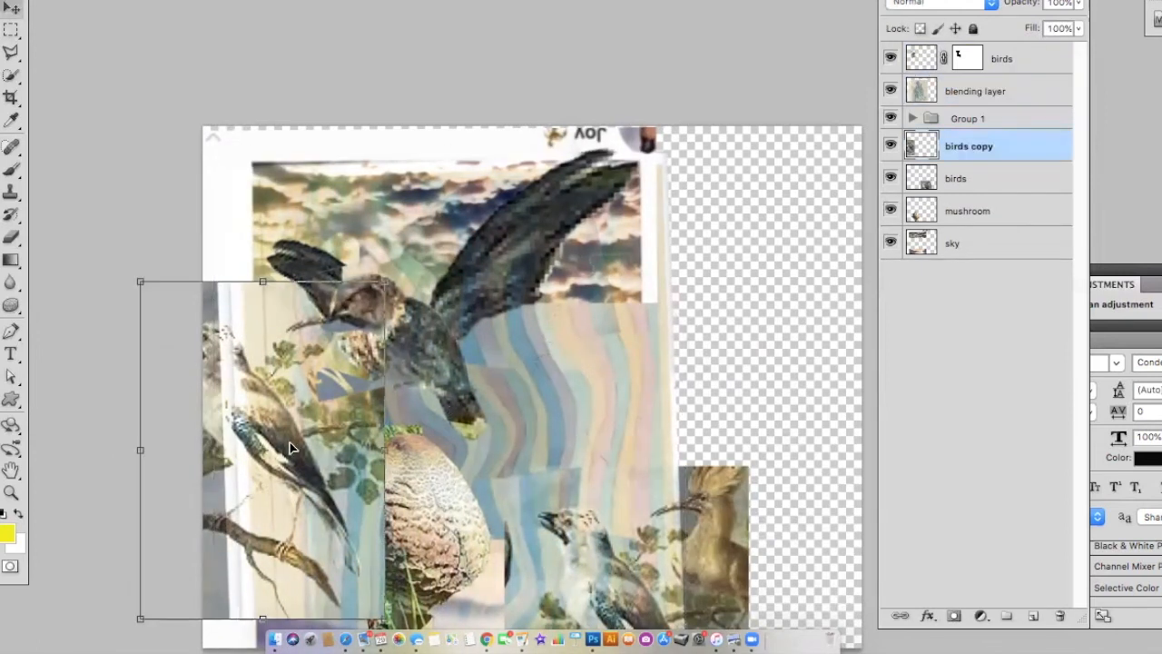
left_click_drag(291, 446, 315, 413)
left_click(234, 499)
key("Escape")
Flip the copied birds picture horizontally and place it low on the canvas, partly over the mushroom
left_click_drag(212, 409, 246, 391)
left_click(151, 2)
left_click(173, 434)
left_click_drag(174, 434, 632, 434)
left_click_drag(524, 413, 368, 552)
left_click(367, 547)
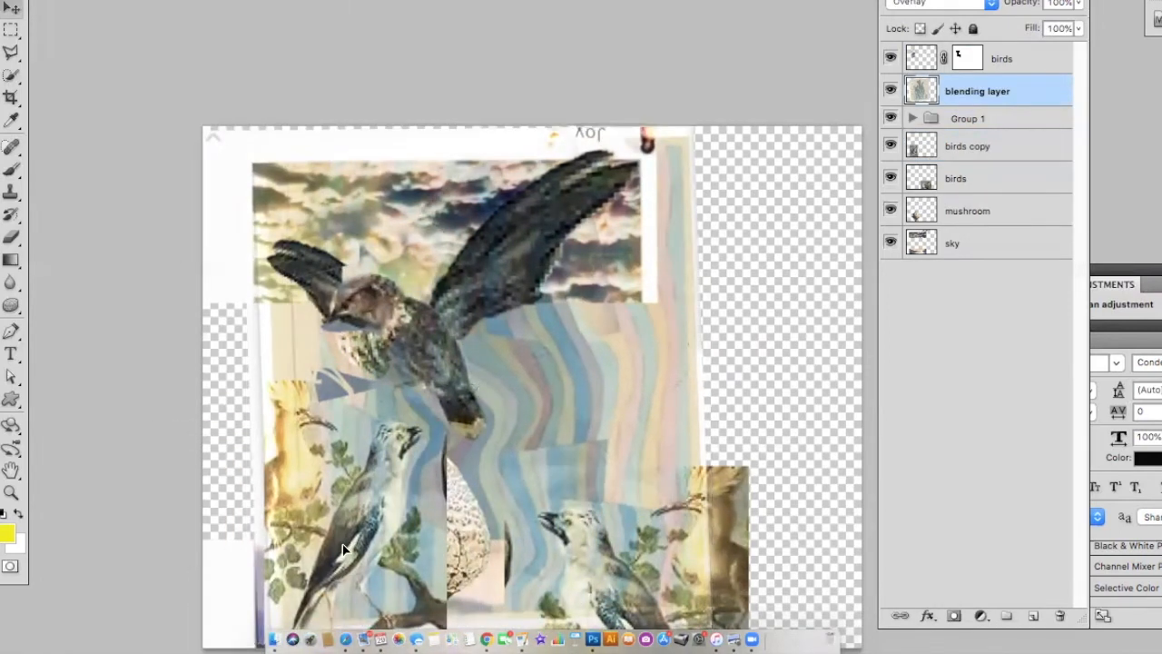
Tilt the blending layer slightly counterclockwise and shift it across the collage
left_click(957, 179)
left_click(968, 146)
left_click_drag(472, 381, 532, 363)
left_click_drag(340, 91, 322, 134)
key("ctrl+z")
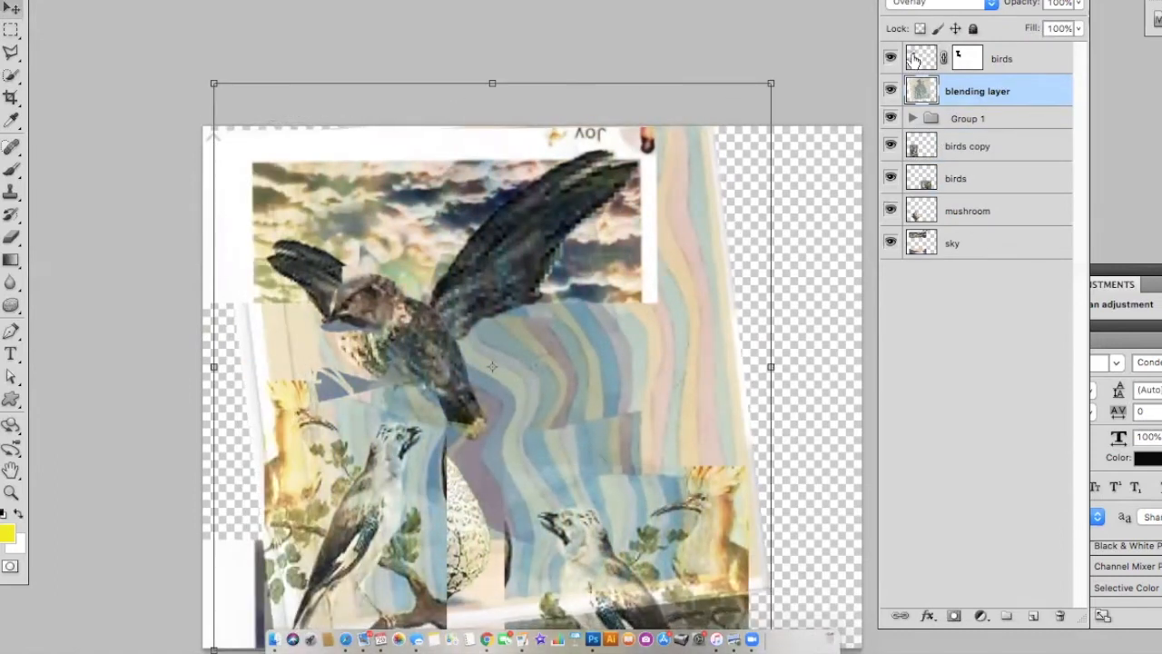
Narrow the copied birds picture, tilt it counterclockwise and move it clear of the mushroom
left_click(920, 148)
left_click_drag(447, 381, 391, 394)
mouse_move(337, 492)
left_mouse_down()
mouse_move(312, 496)
mouse_move(346, 490)
left_mouse_up()
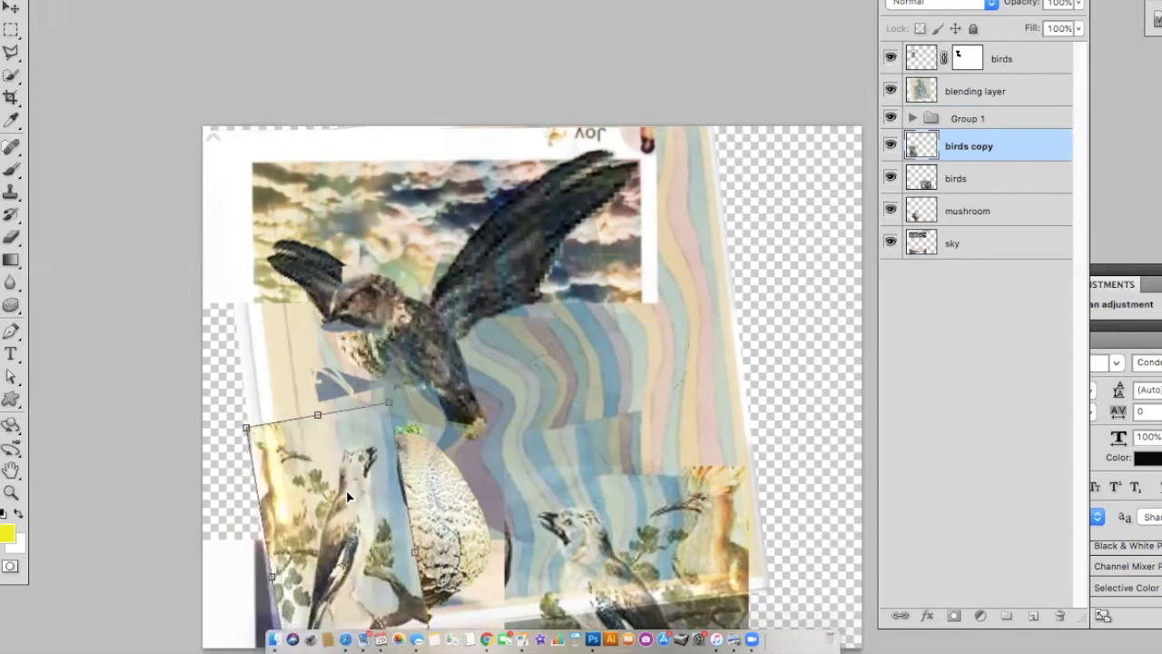
key("ctrl+z")
left_click(11, 8)
left_click(711, 164)
left_click_drag(395, 483, 379, 491)
Move the masked birds layer into Group 1, above the owl's body and wing layers
left_click(405, 262)
left_click_drag(1000, 60, 990, 119)
left_click(912, 86)
left_click_drag(1006, 245, 1006, 99)
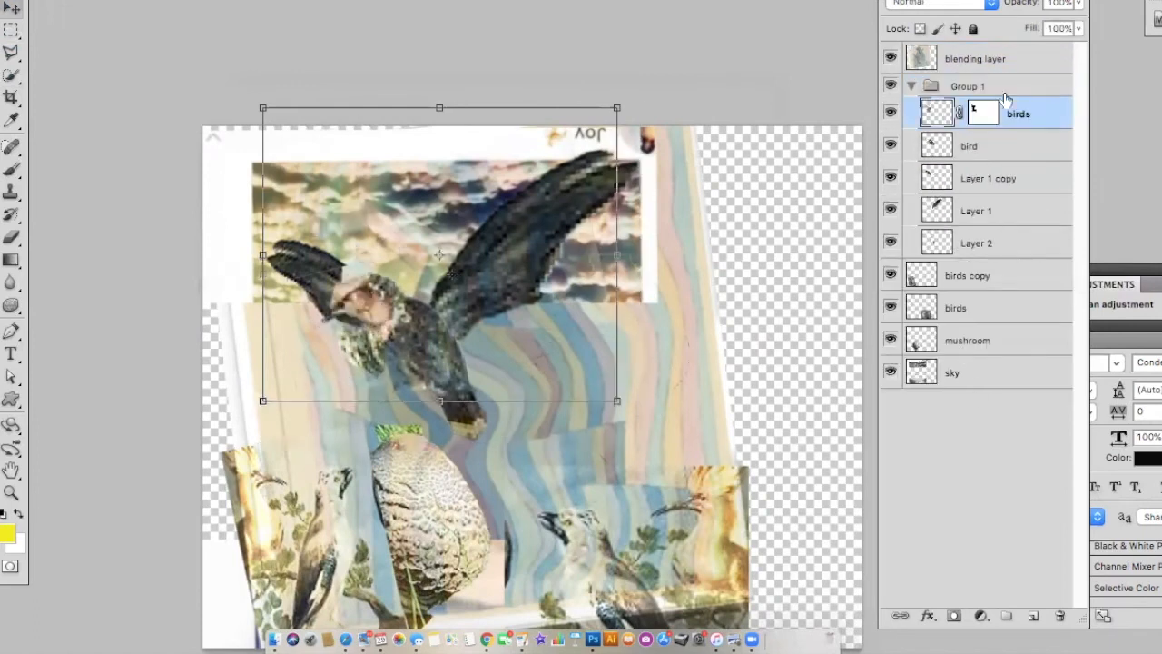
Erase the blending layer over the mushroom and the copied birds picture's edge beside it
left_click(977, 59)
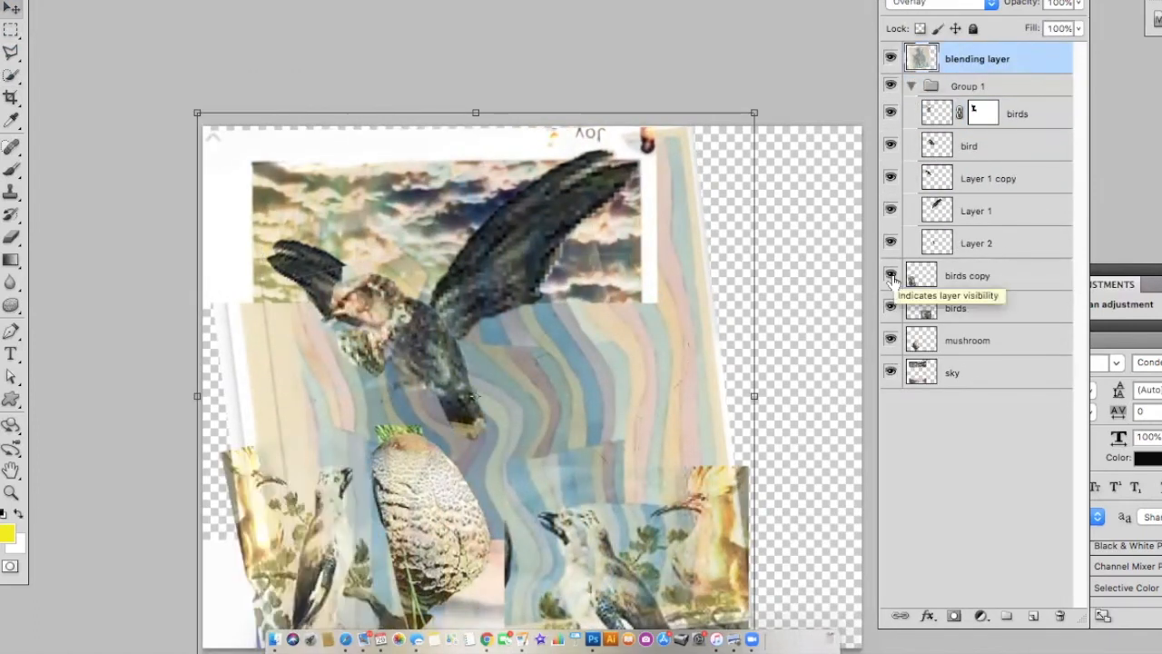
key("e")
left_click_drag(400, 584, 397, 482)
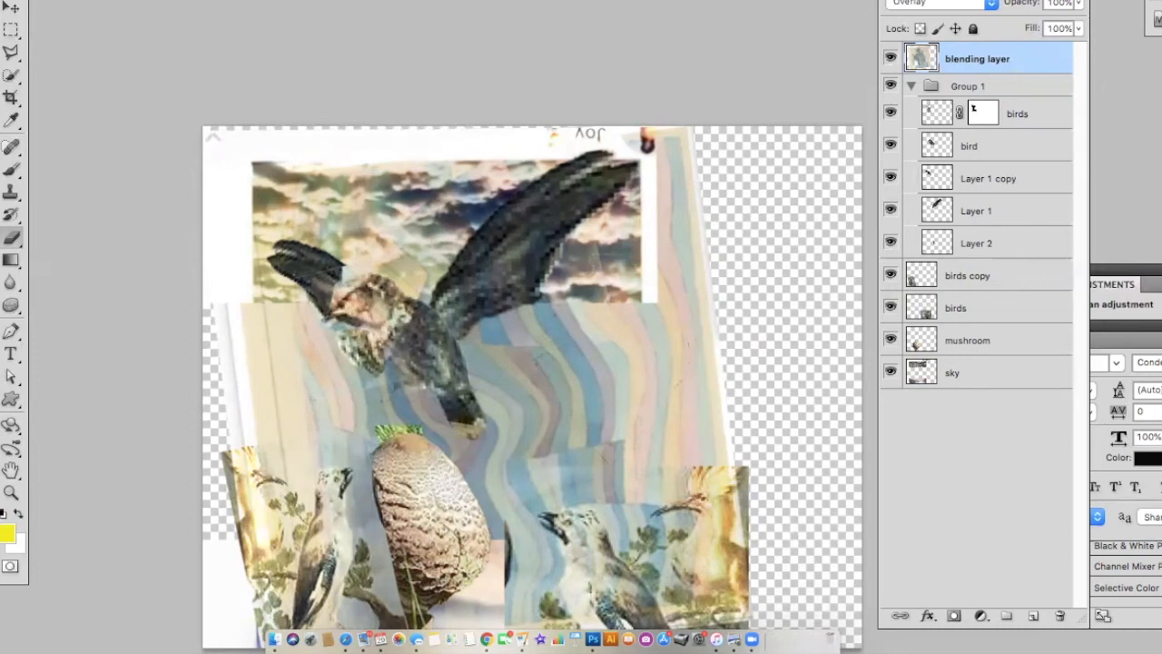
left_click(963, 285)
left_click_drag(367, 519, 379, 590)
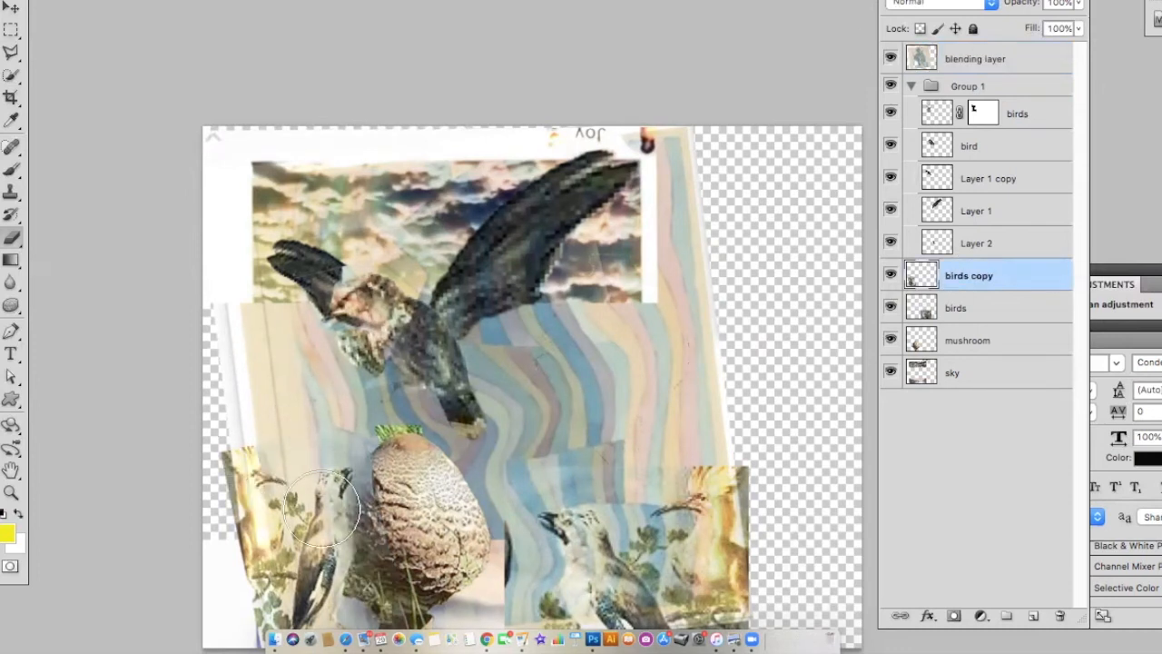
Adjust the blending layer with a free transform from its upper corner and apply it
left_click(11, 8)
left_click(977, 59)
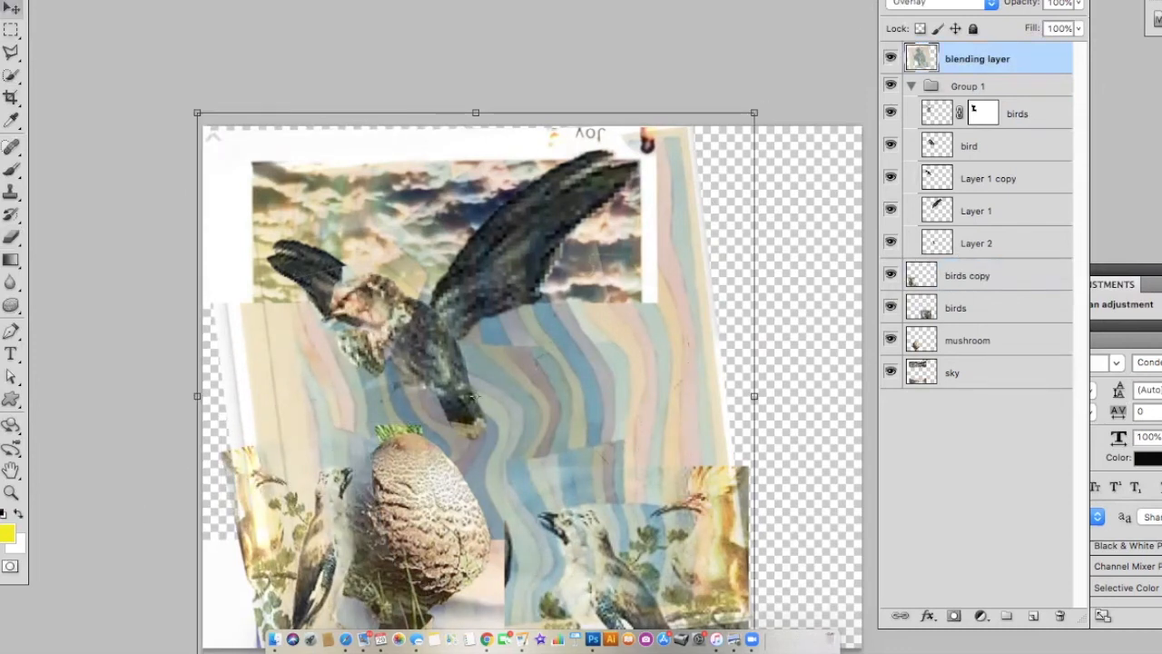
key("f")
key("super+minus")
left_click_drag(130, 210, 101, 103)
key("Return")
Move the sky layer upward so its lower cloud section sits behind the owl's tail
left_click(162, 572)
left_click_drag(249, 247, 308, 113)
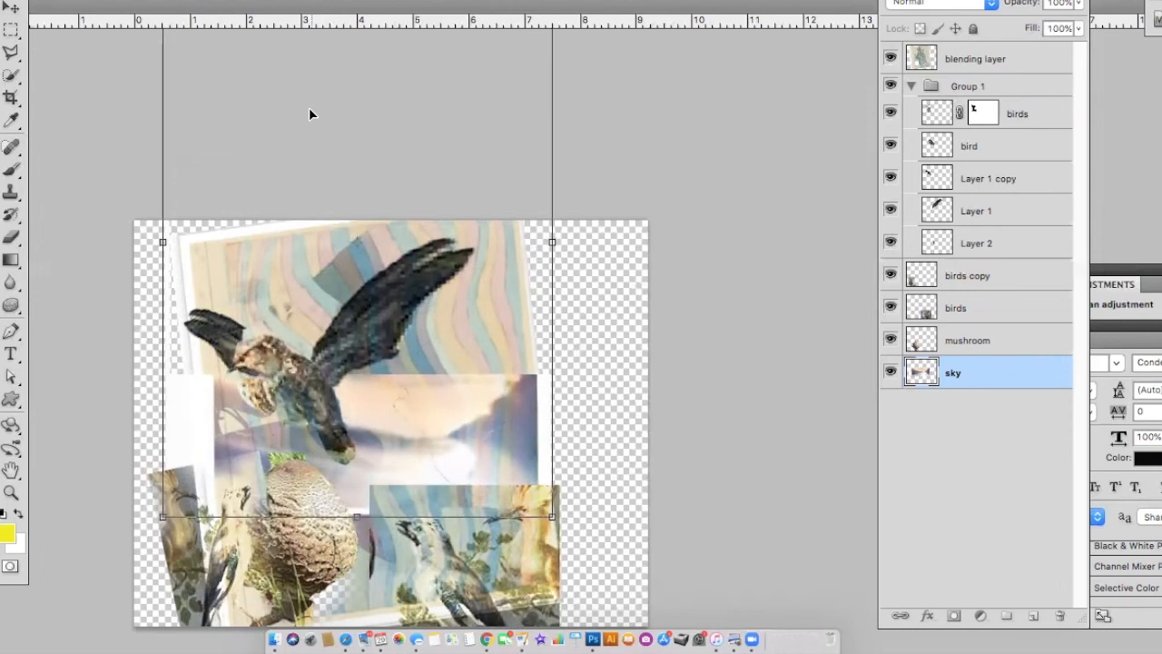
key("Return")
Duplicate the blending and sky layers, place one blending copy between the two sky layers and hide it
left_click(458, 362)
left_click_drag(458, 362, 841, 405)
left_click(952, 406)
left_click(509, 294, "shift")
left_click_drag(950, 411, 949, 440)
left_click(878, 437)
left_click(891, 437)
Nudge the sky copy layer upward by ten steps
left_click(964, 469)
key("Up")
key("Up")
key("Up")
key("Up")
key("Up")
key("Up")
key("Up")
key("Up")
key("Up")
key("Up")
Shift the blending layer and stretch it wider on both sides
left_click_drag(477, 381, 448, 426)
left_click_drag(540, 431, 560, 431)
left_click_drag(143, 430, 124, 431)
key("Return")
Lock the blending layer and delete the topmost blending layer copy
mouse_move(626, 418)
left_mouse_down()
mouse_move(73, 397)
mouse_move(625, 397)
left_mouse_up()
left_click(472, 400)
left_click(973, 28)
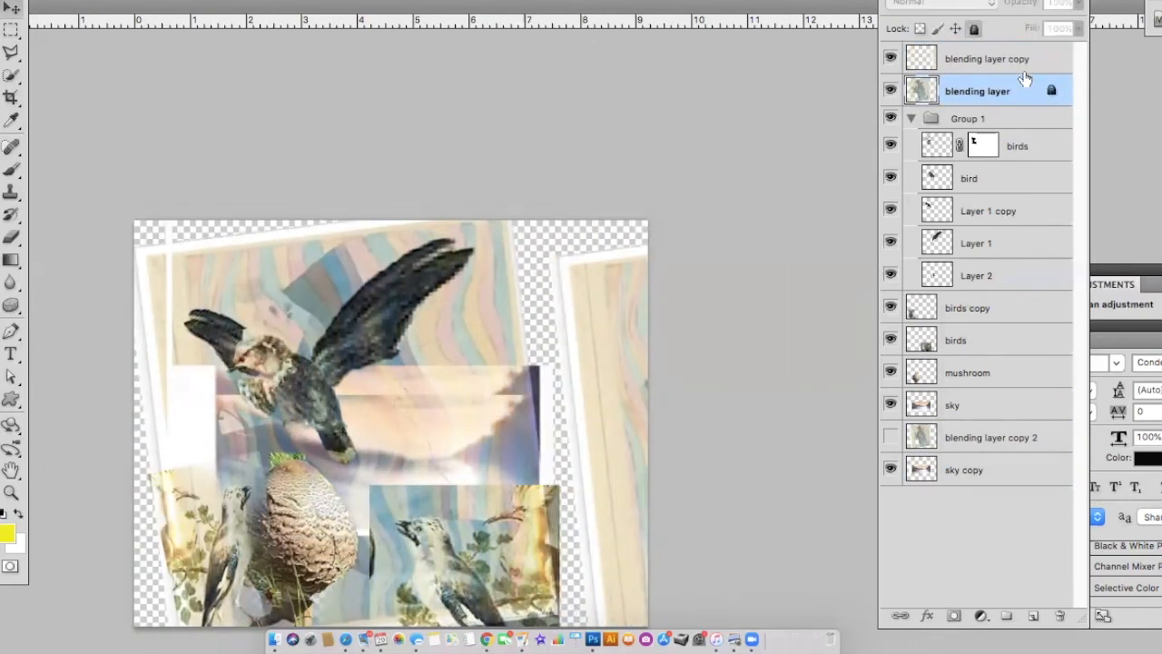
left_click(946, 60)
key("Delete")
Toggle the visibility of blending layer copy 2 to compare the collage with and without it
left_click(963, 440)
left_click_drag(681, 308, 542, 272)
left_click(699, 329)
left_click(891, 408)
left_click(892, 408)
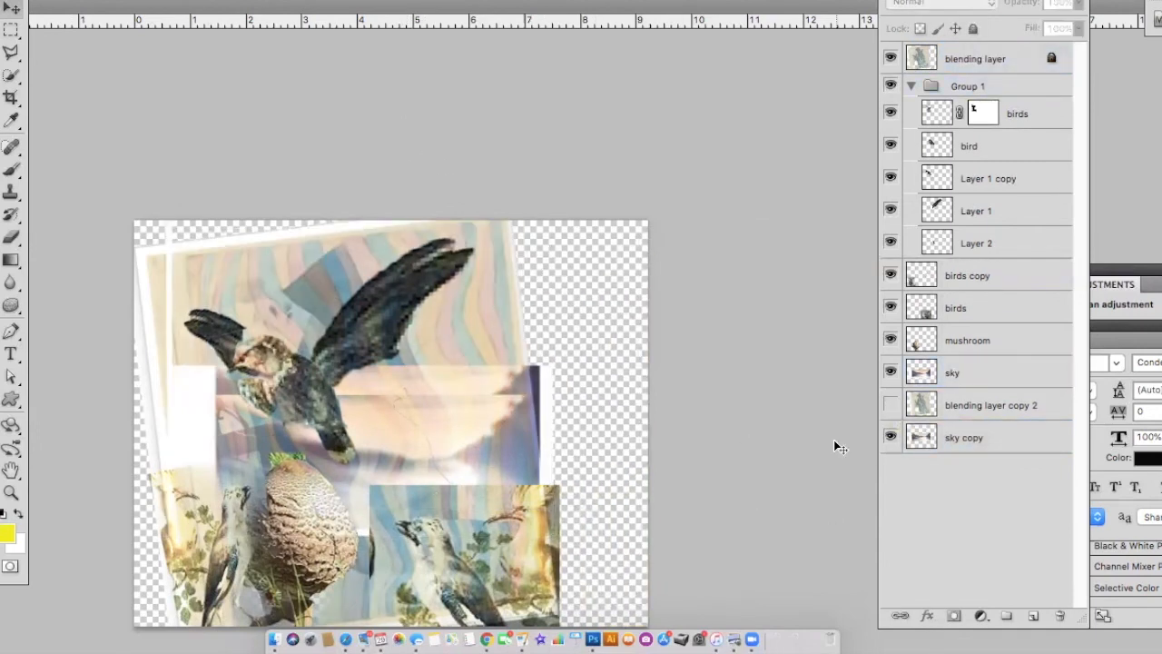
Nudge the perched birds picture slightly and shift the owl a little away from the canvas edge
left_click(536, 531)
left_click_drag(496, 548, 487, 544)
left_click_drag(313, 382, 333, 386)
Move the sky layers up so their cloud bands sit behind the owl and its wings
left_click(541, 377)
left_click(953, 371)
mouse_move(481, 522)
left_mouse_down()
mouse_move(481, 496)
mouse_move(489, 527)
left_mouse_up()
left_click_drag(309, 6, 691, 19)
key("f")
left_click_drag(545, 513, 540, 516)
left_click_drag(508, 365, 475, 189)
left_click_drag(495, 384, 462, 375)
Move the perched birds picture farther from the mushroom and readjust the sky behind the owl
left_click_drag(466, 509, 524, 509)
left_click(467, 508)
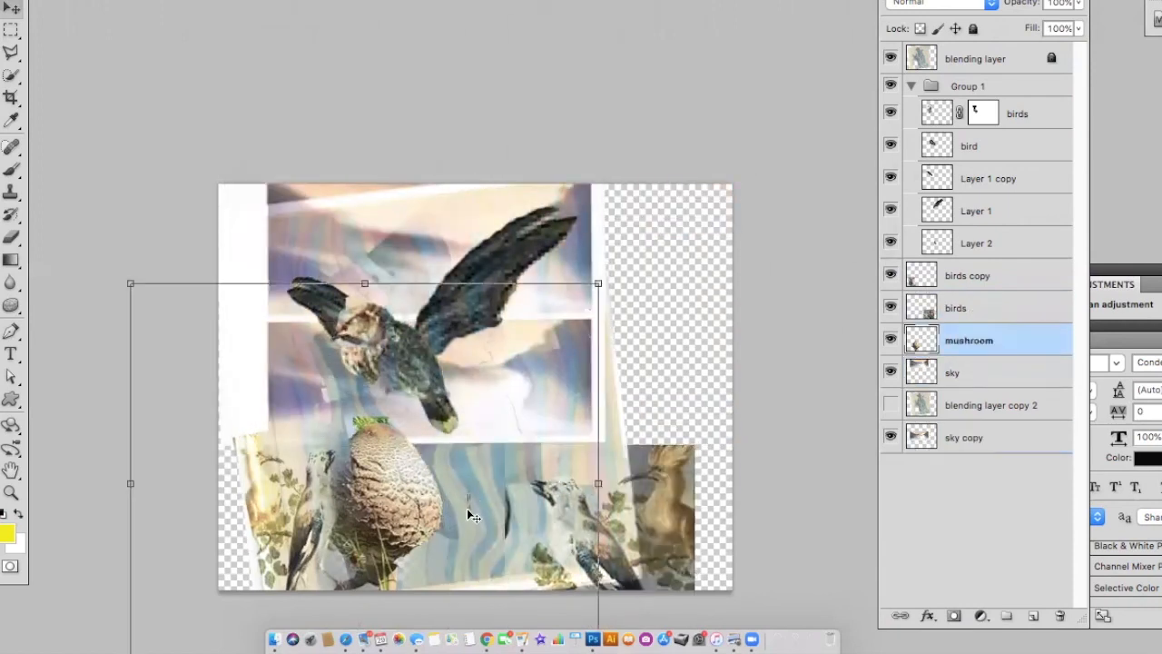
mouse_move(604, 368)
left_mouse_down()
mouse_move(633, 391)
mouse_move(620, 387)
left_mouse_up()
mouse_move(548, 366)
left_mouse_down()
mouse_move(539, 309)
mouse_move(541, 323)
left_mouse_up()
Erase parts of the sky layers' white margin beside the owl's smaller wing
key("e")
left_click_drag(245, 389, 225, 345)
key("v")
left_click(229, 255)
key("e")
left_click_drag(238, 300, 280, 197)
Nudge the mushroom slightly downward and erase the overlapping edge beside its cap
key("v")
left_click_drag(392, 508, 398, 521)
key("e")
left_click_drag(349, 432, 361, 443)
Move the perched birds picture back toward the mushroom and shift the sky layer downward
key("v")
left_click(588, 527)
left_click_drag(588, 527, 537, 518)
left_click(584, 382)
left_click(930, 376, "super")
left_click_drag(429, 228, 423, 553)
left_click_drag(545, 536, 536, 505)
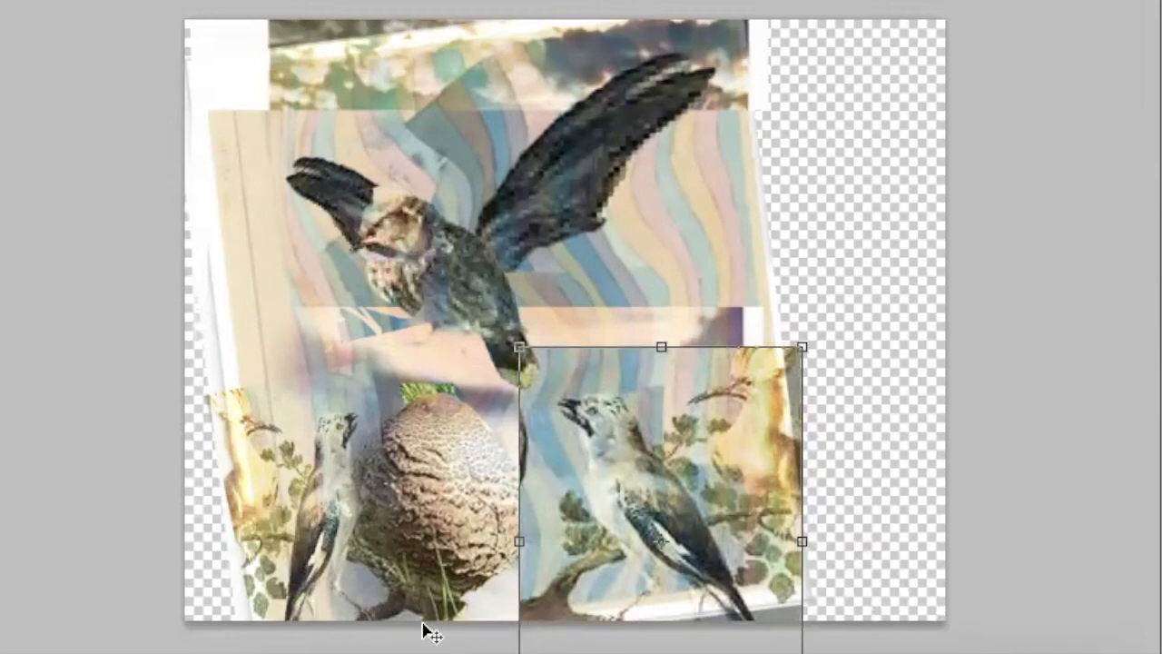
Move the mushroom against the perched birds picture and lower that picture slightly
left_click(423, 531)
left_click_drag(425, 529, 479, 546)
left_click_drag(622, 496, 646, 552)
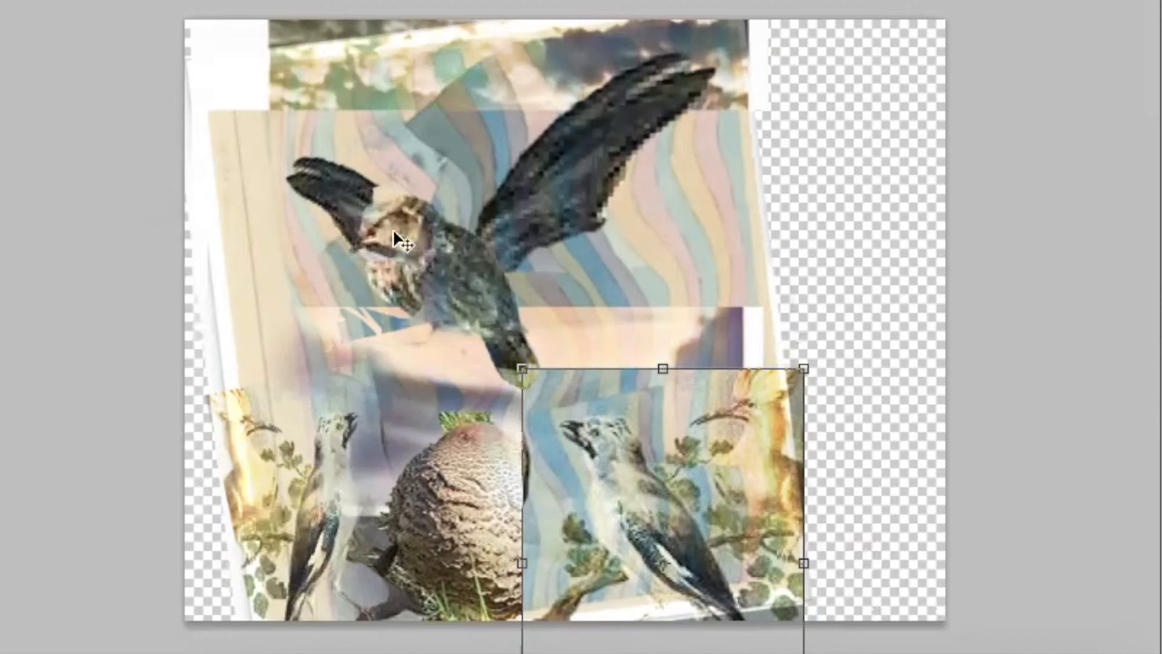
left_click(422, 318)
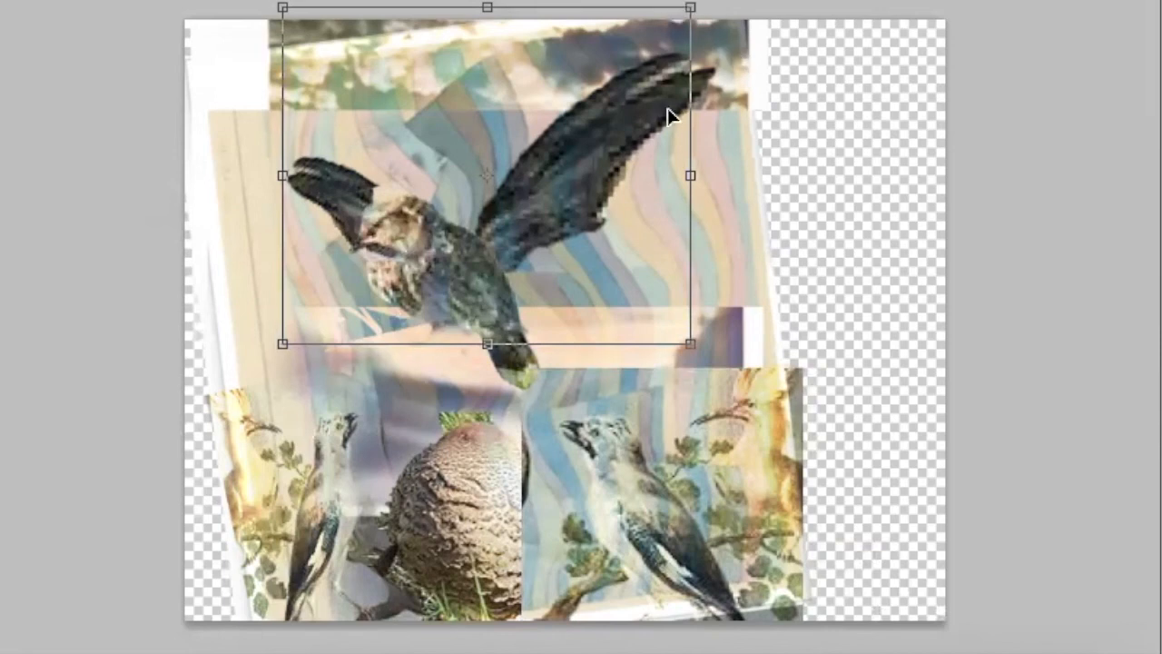
left_click(732, 71)
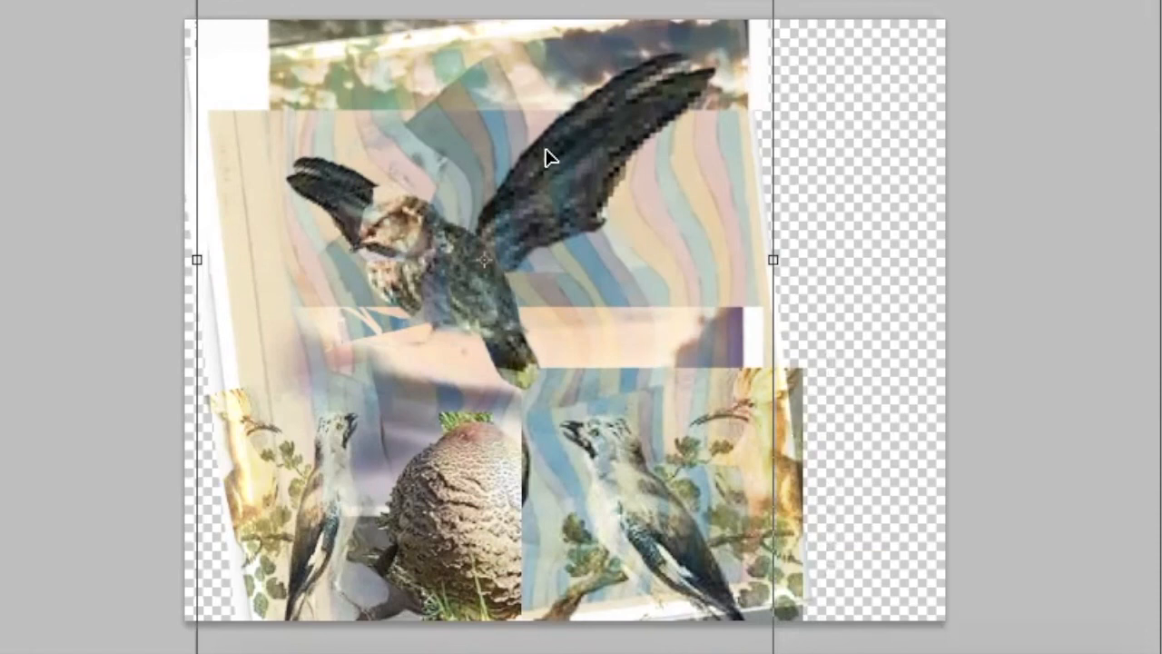
left_click_drag(431, 65, 441, 78)
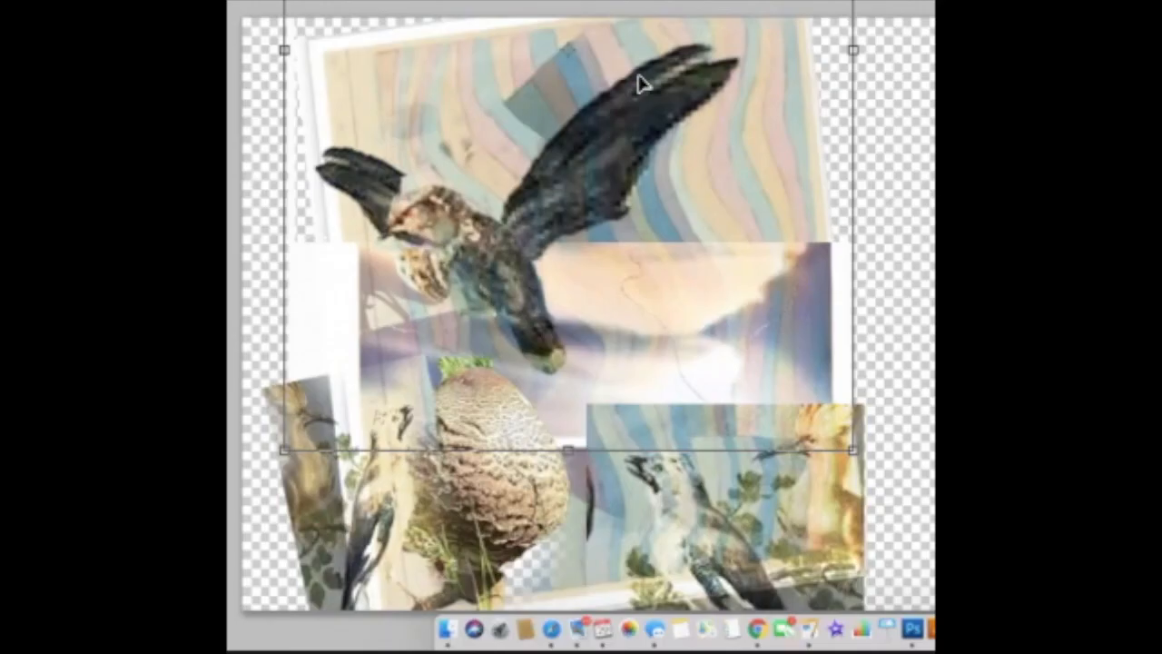